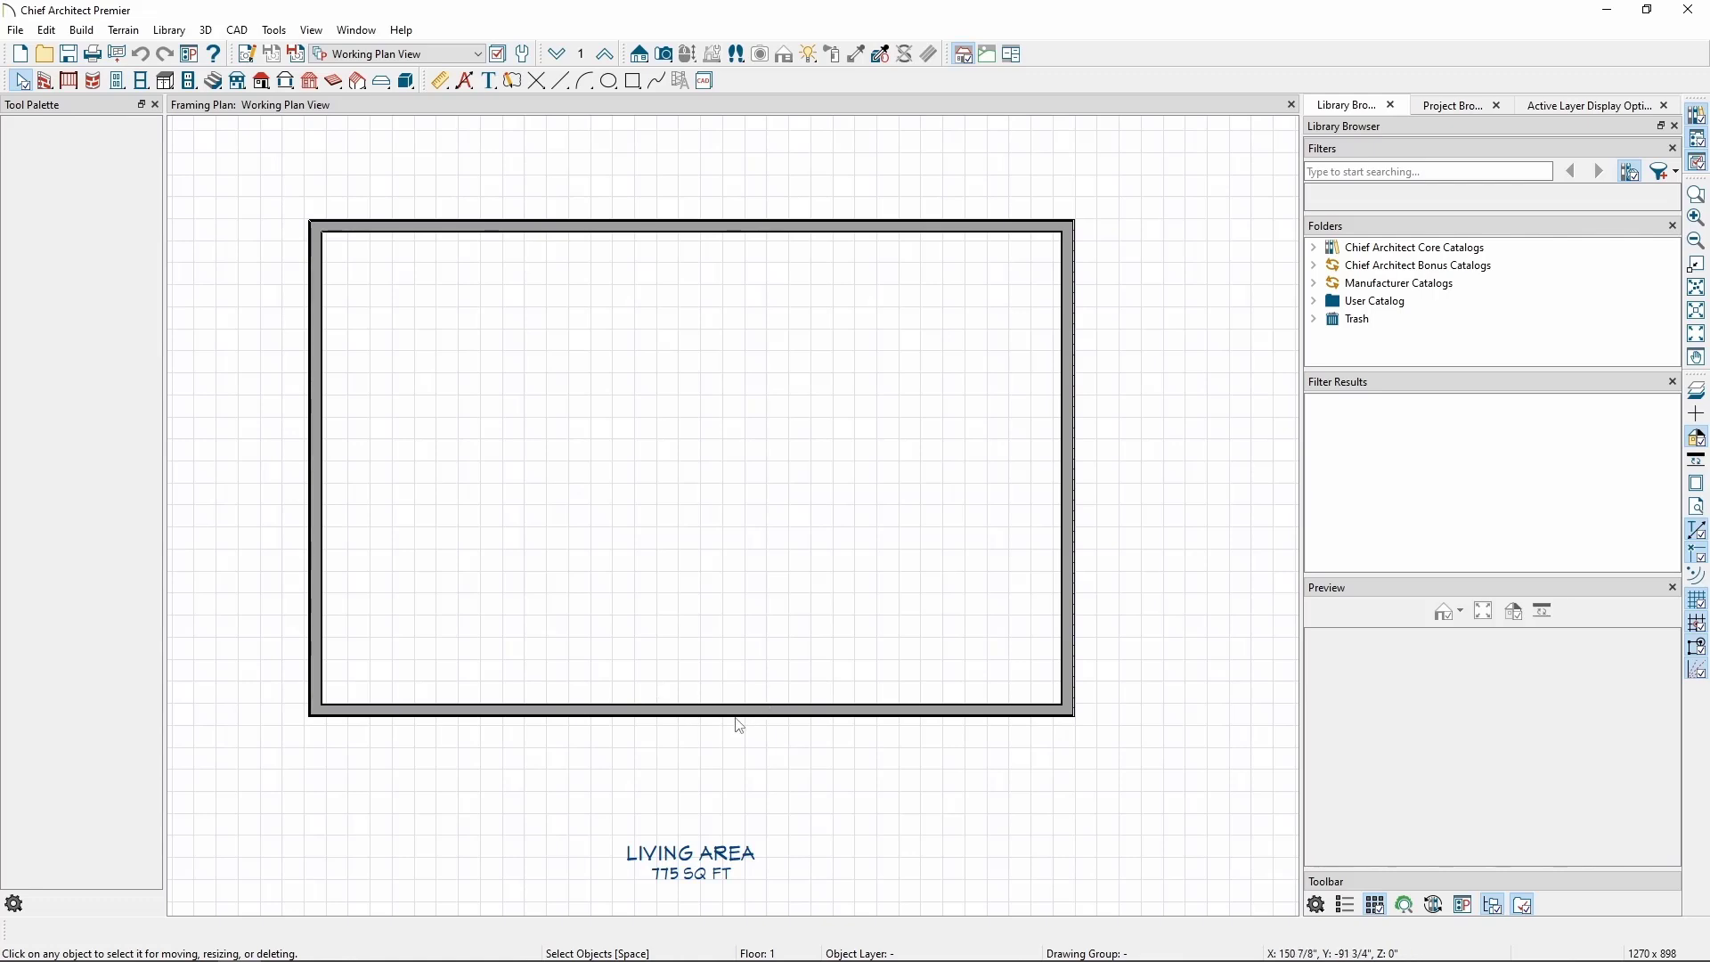
# Step: Switch to Framing, Floor Plan View and build automatic floor, ceiling and wall framing
pyautogui.click(450, 55)
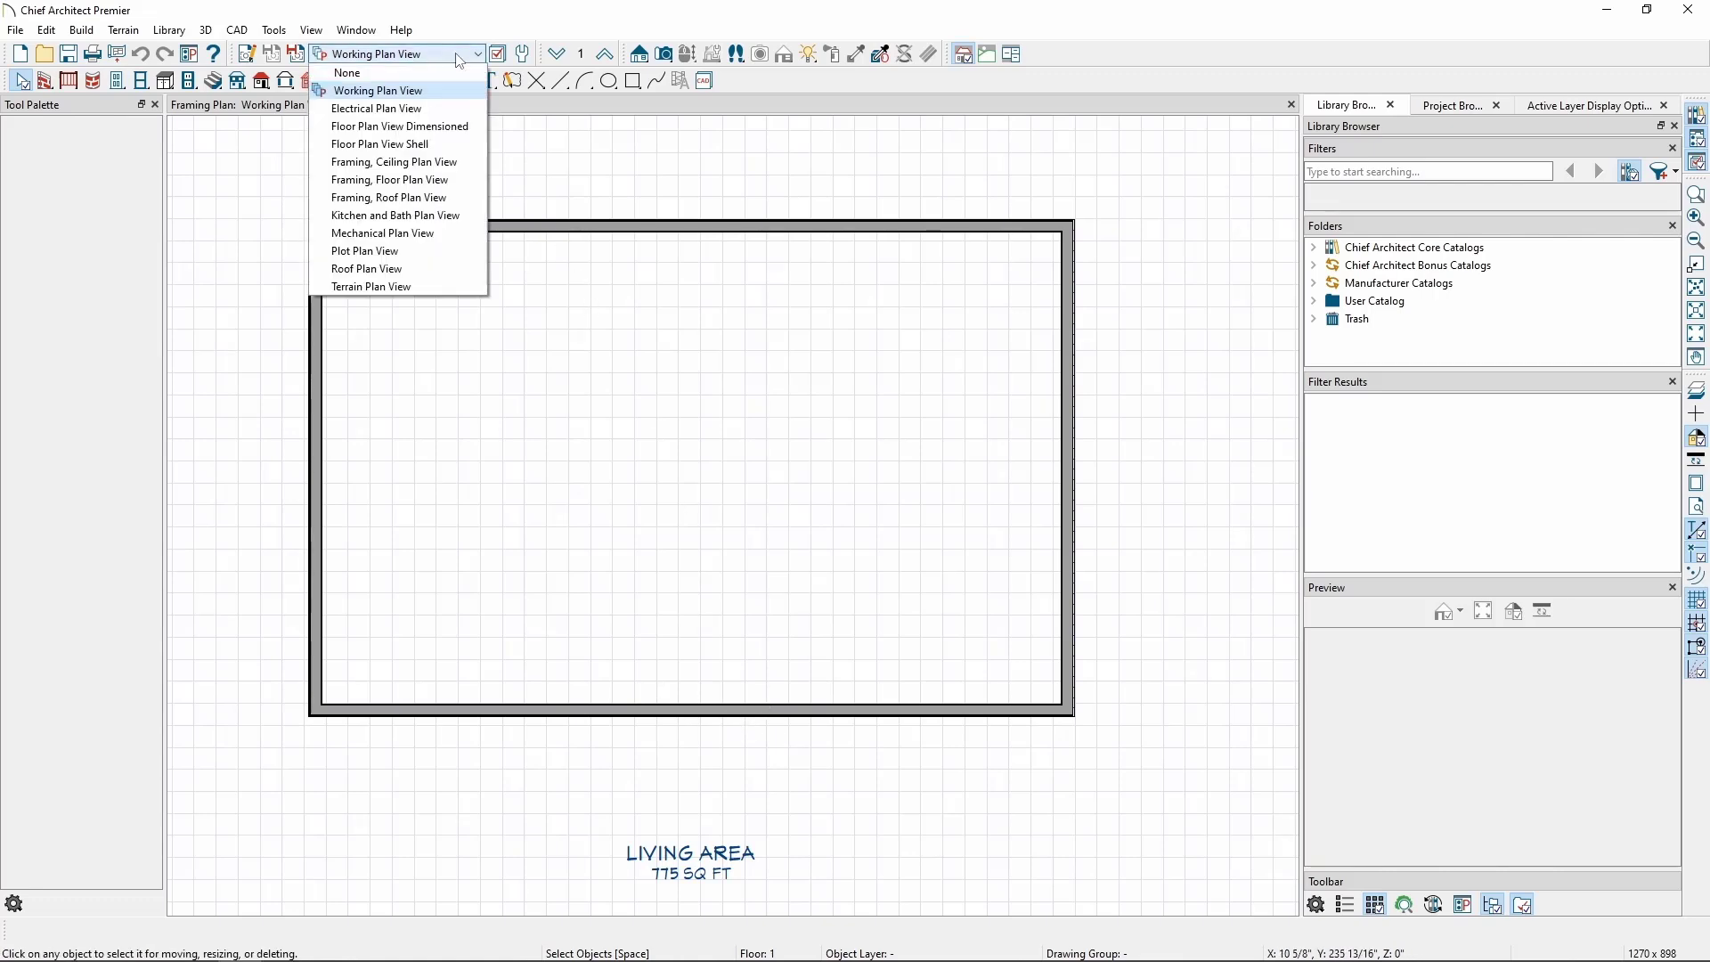
pyautogui.click(446, 180)
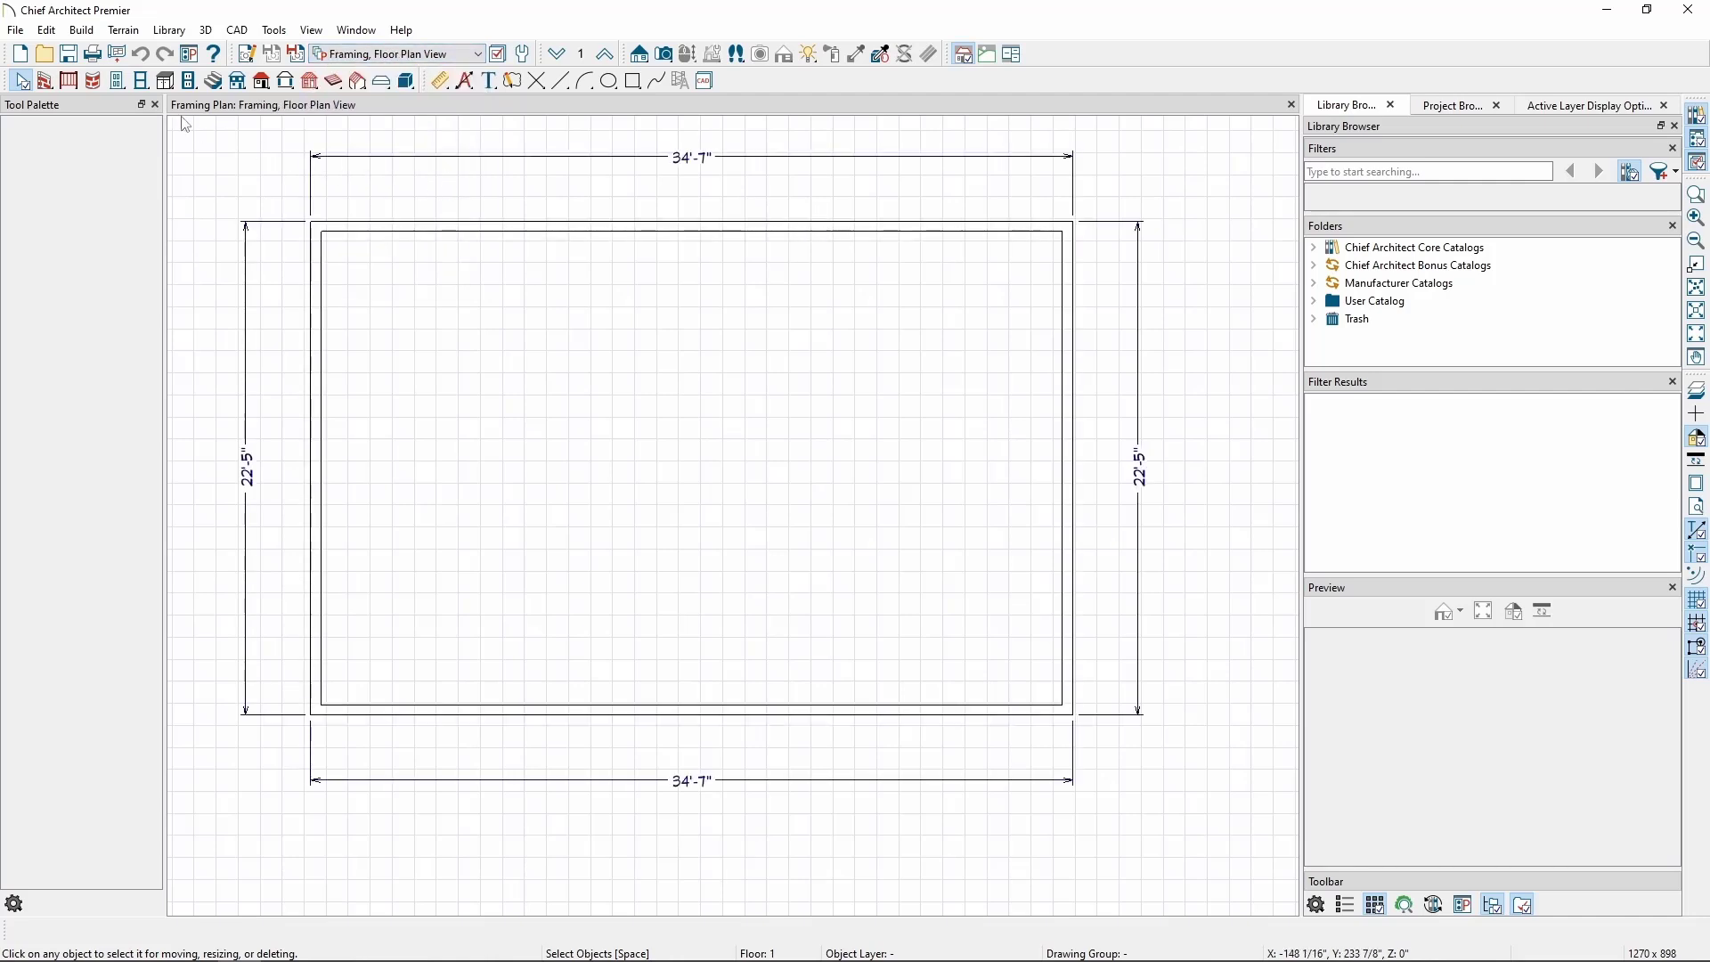
pyautogui.click(84, 32)
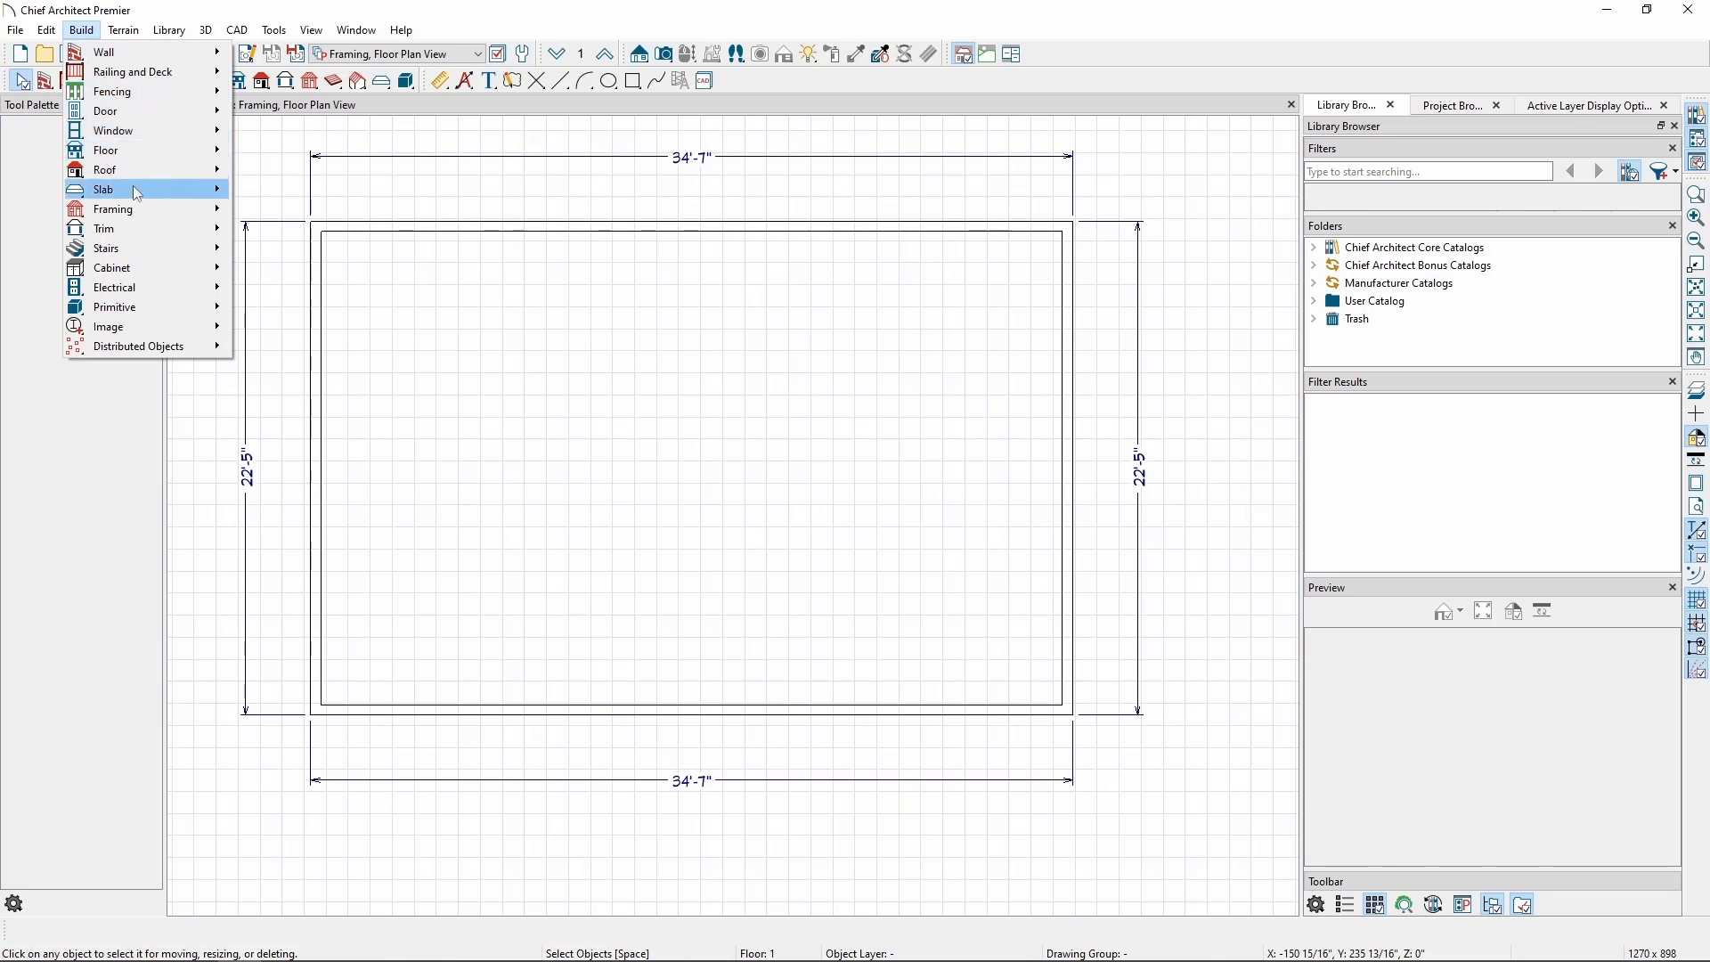
pyautogui.moveTo(114, 208)
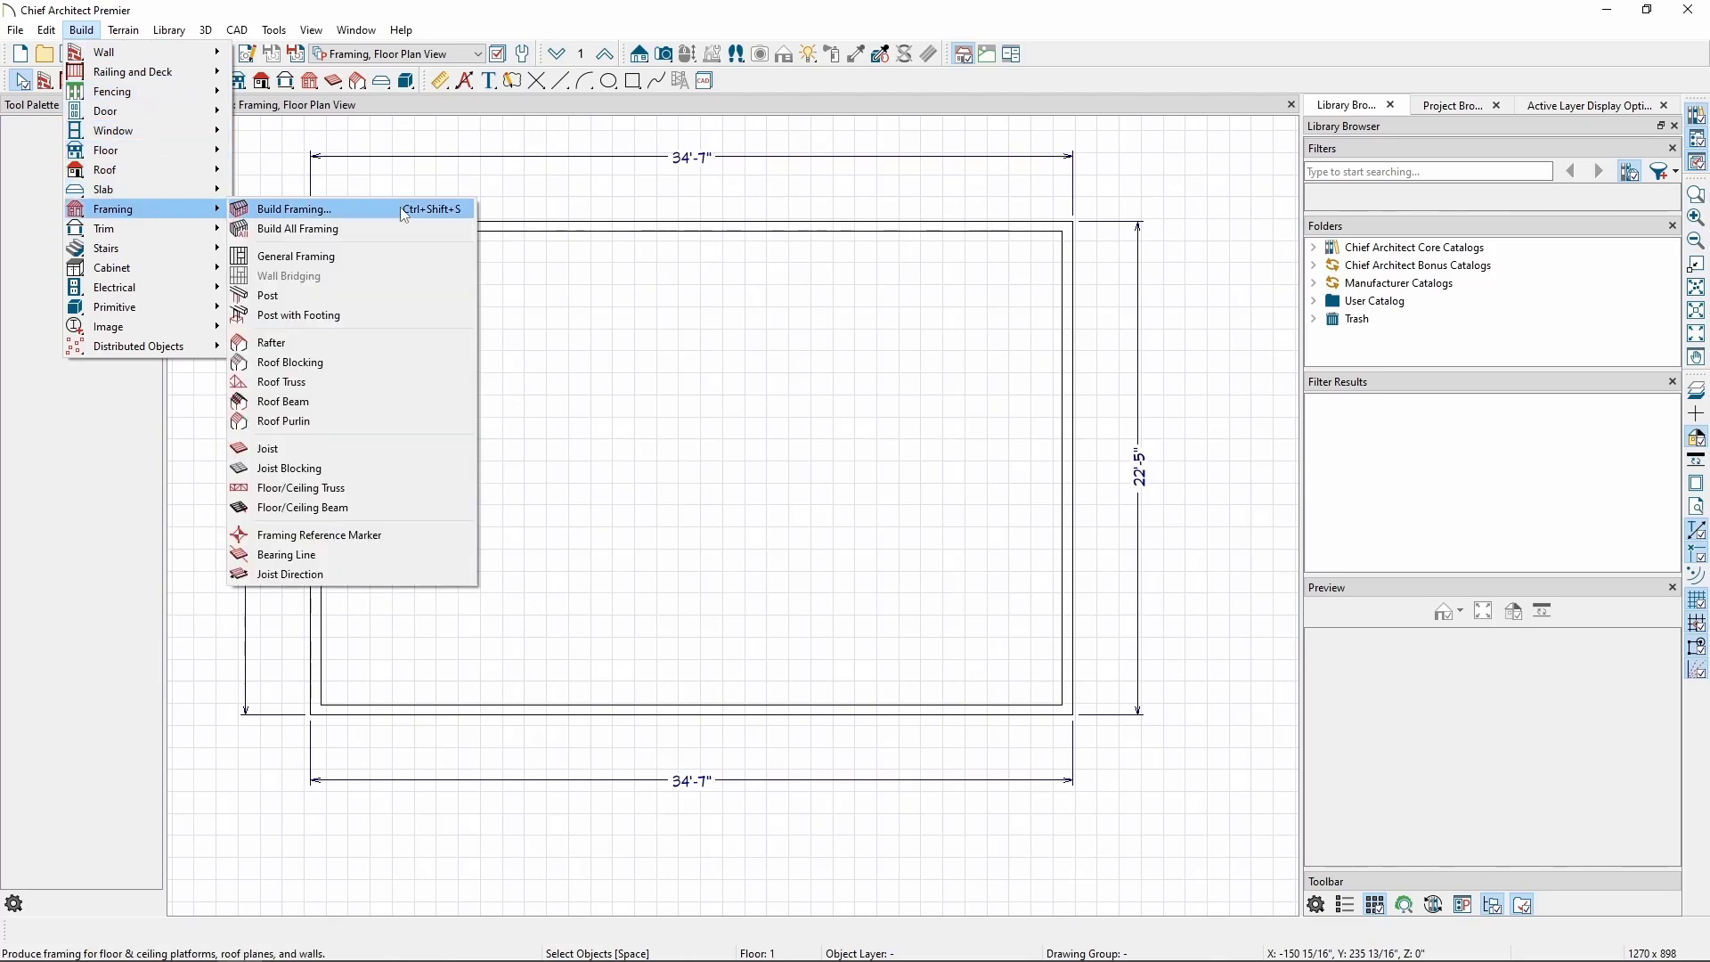
pyautogui.click(387, 208)
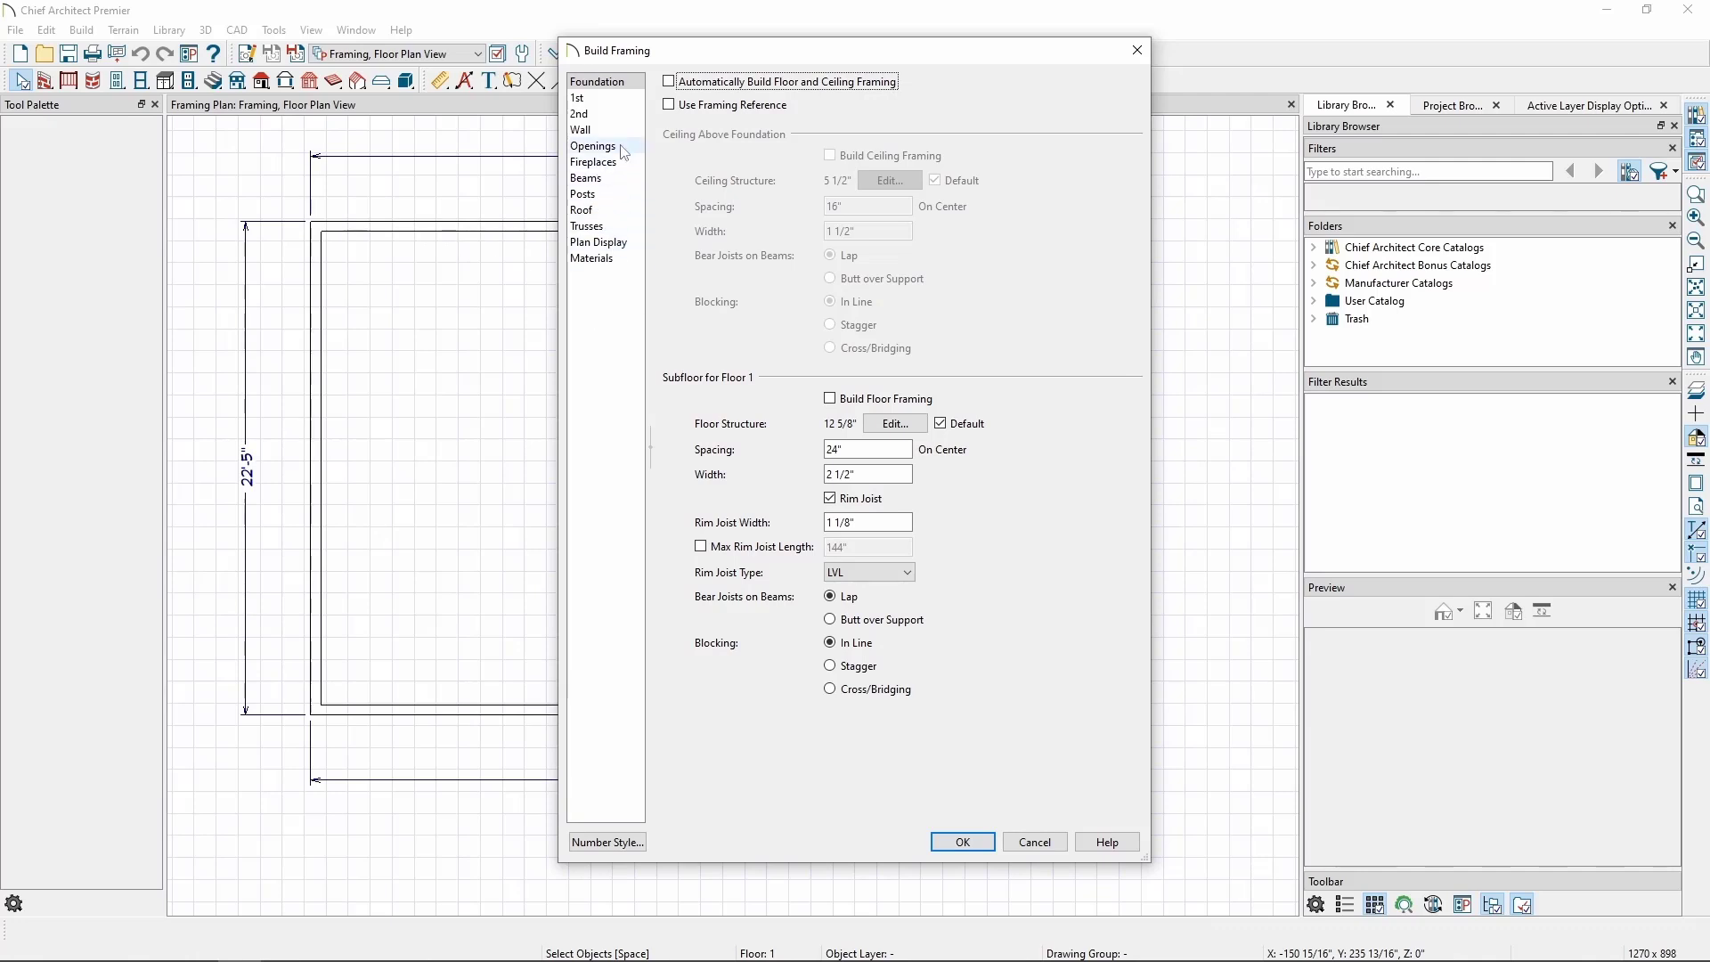
pyautogui.click(725, 89)
pyautogui.click(623, 131)
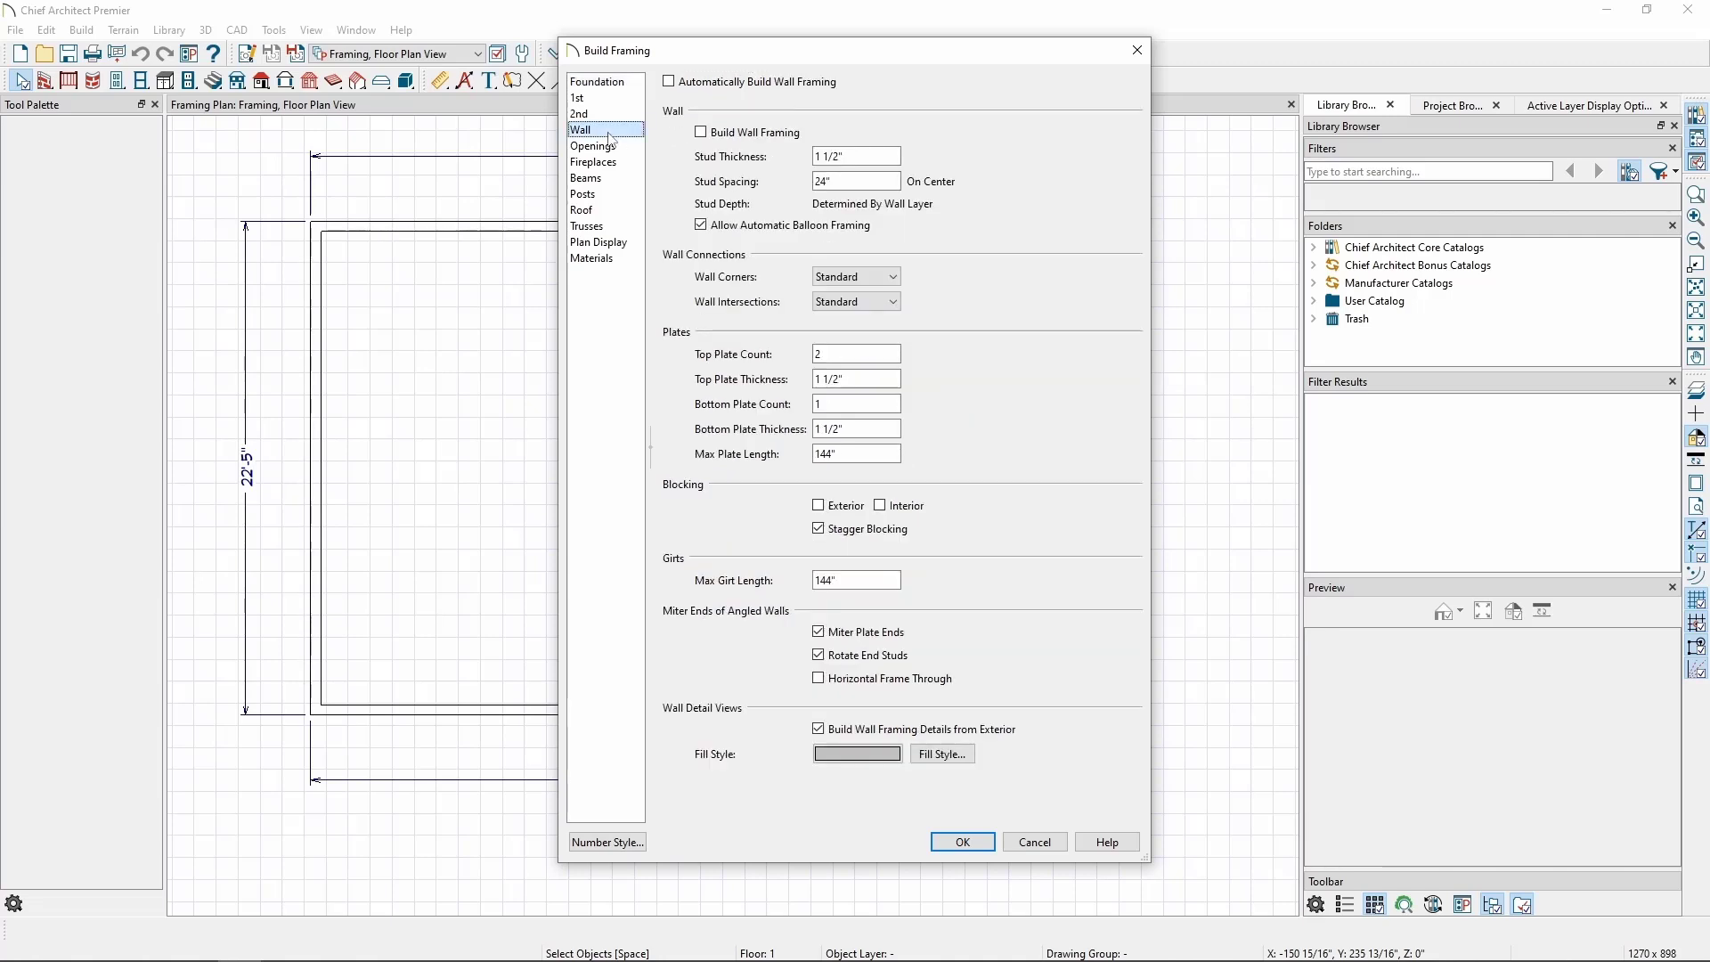
pyautogui.click(748, 85)
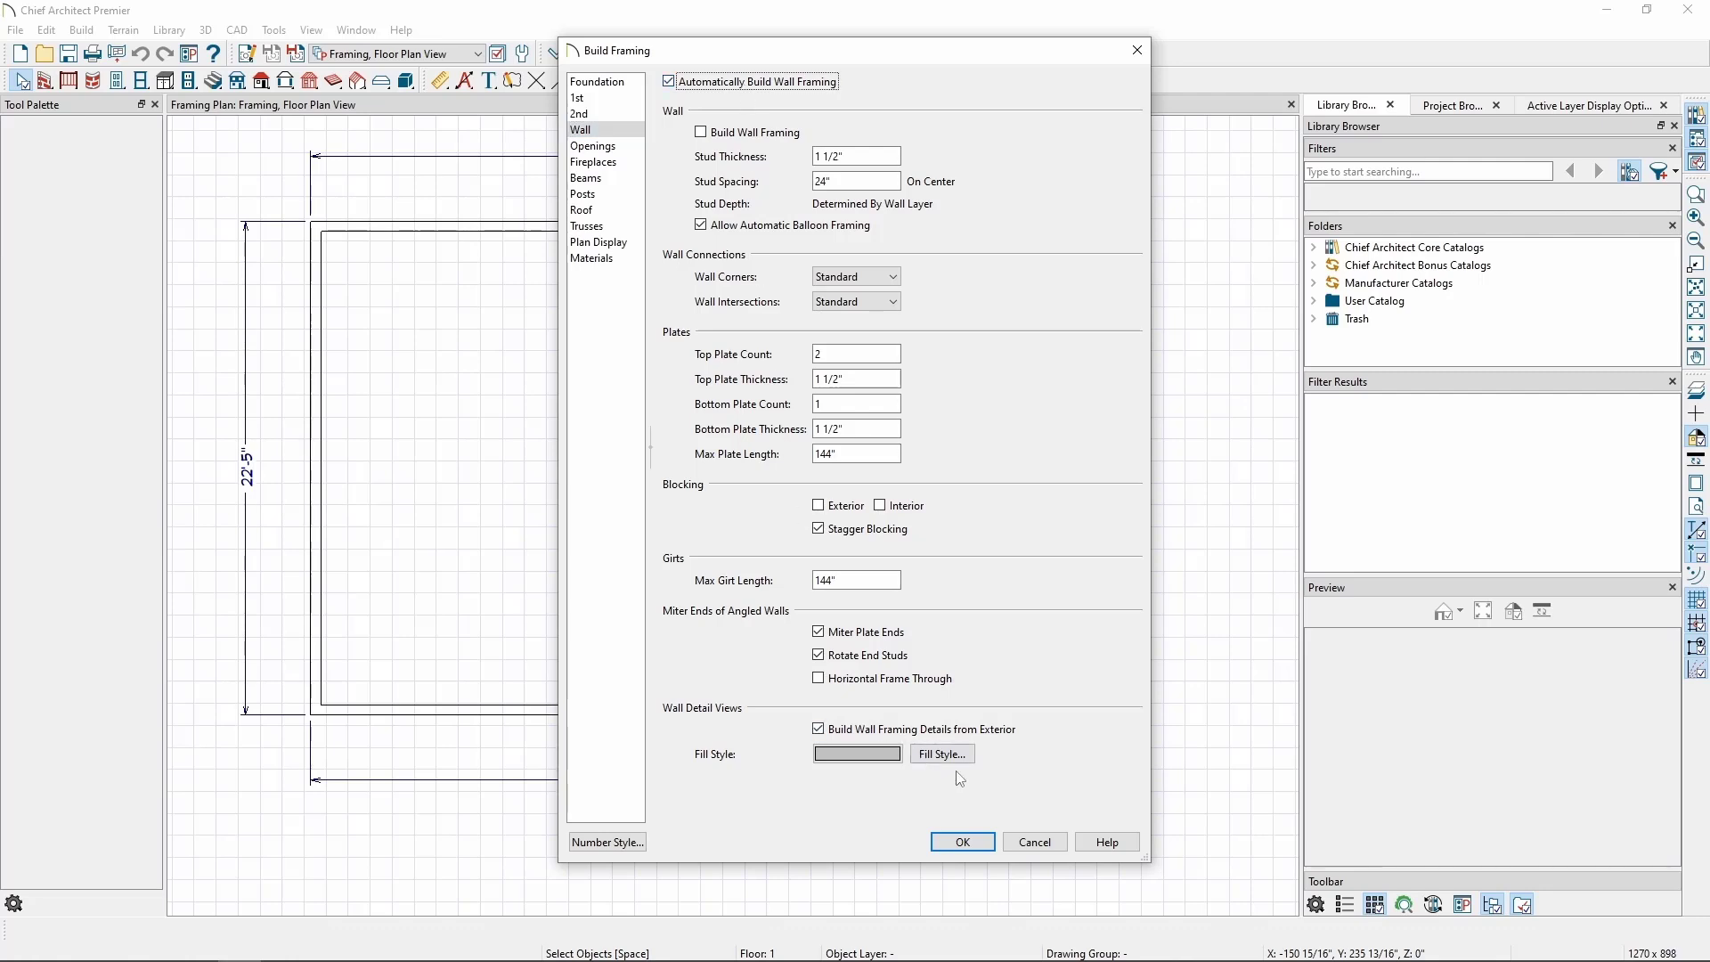
pyautogui.click(967, 846)
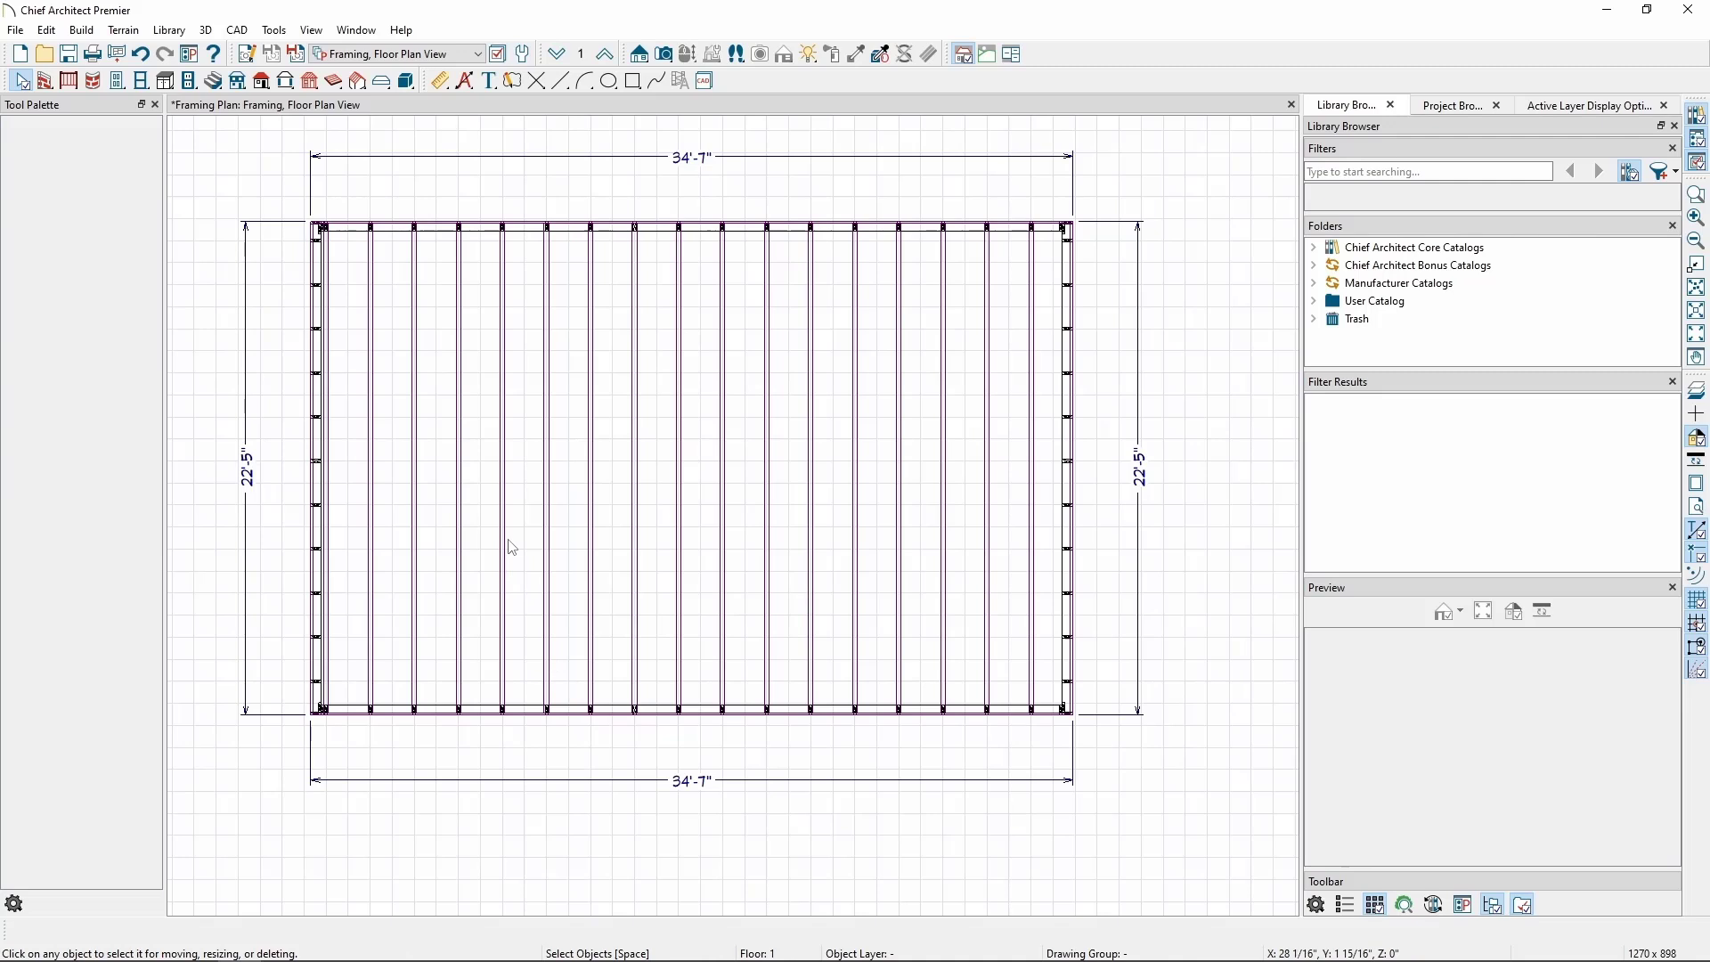
# Step: Show the origin coordinate indicator, and toggle full-screen crosshairs on and back off
pyautogui.click(316, 34)
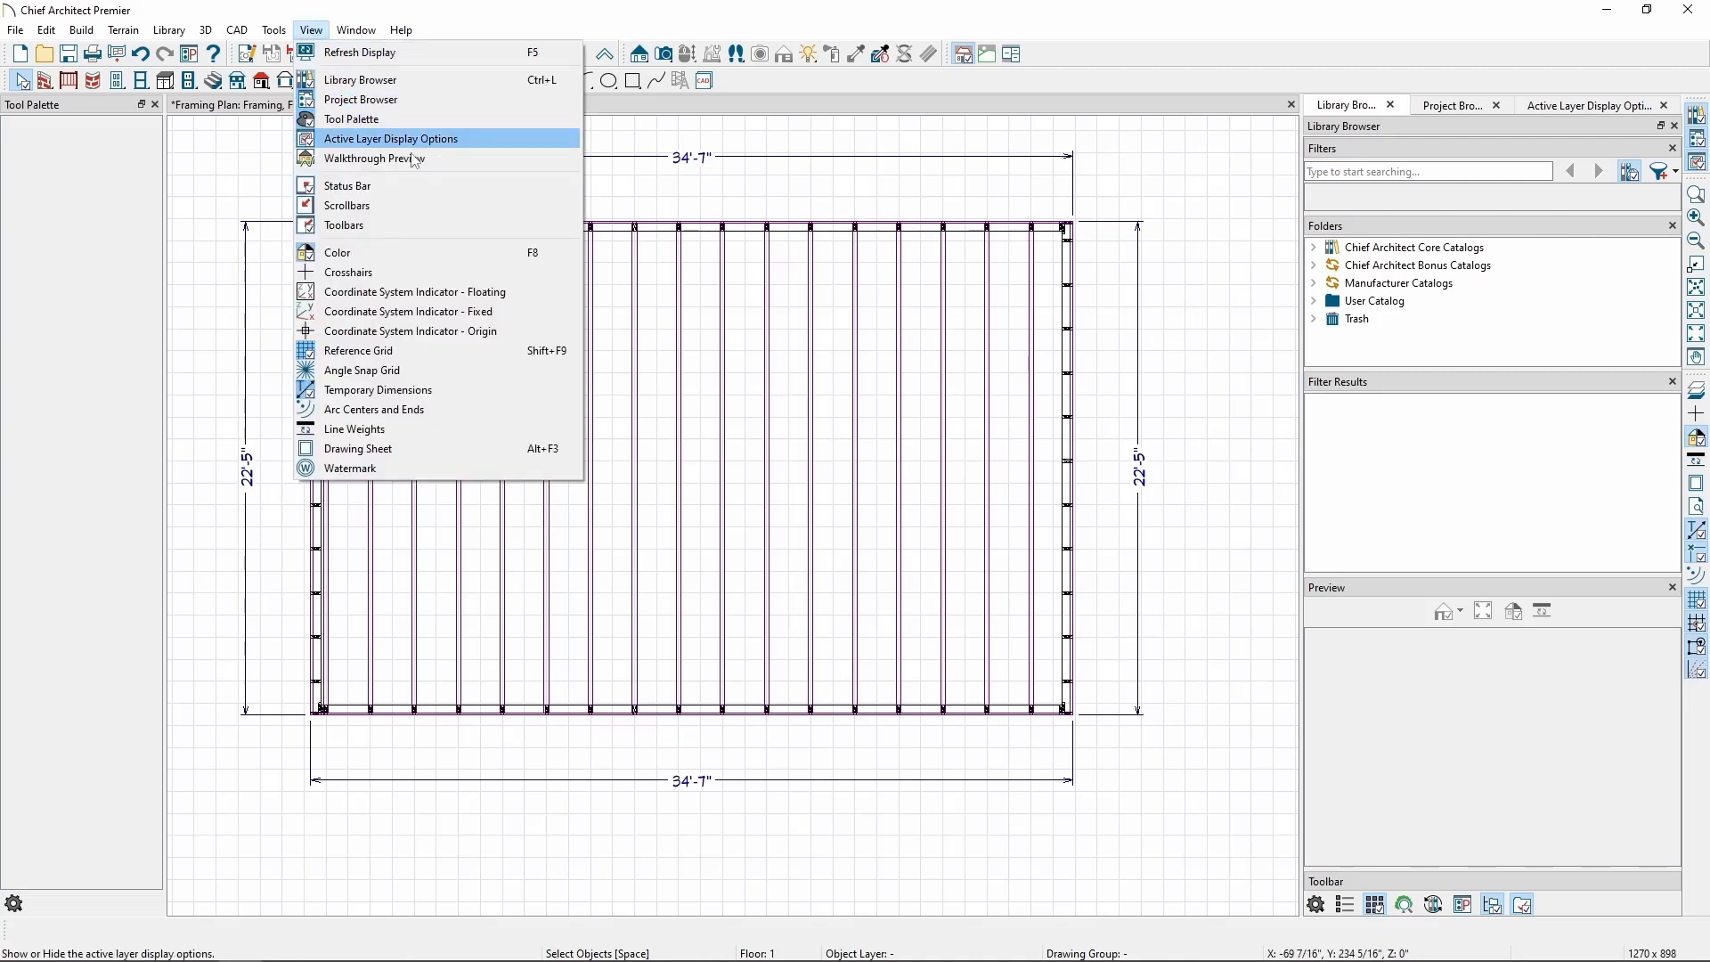
pyautogui.click(558, 333)
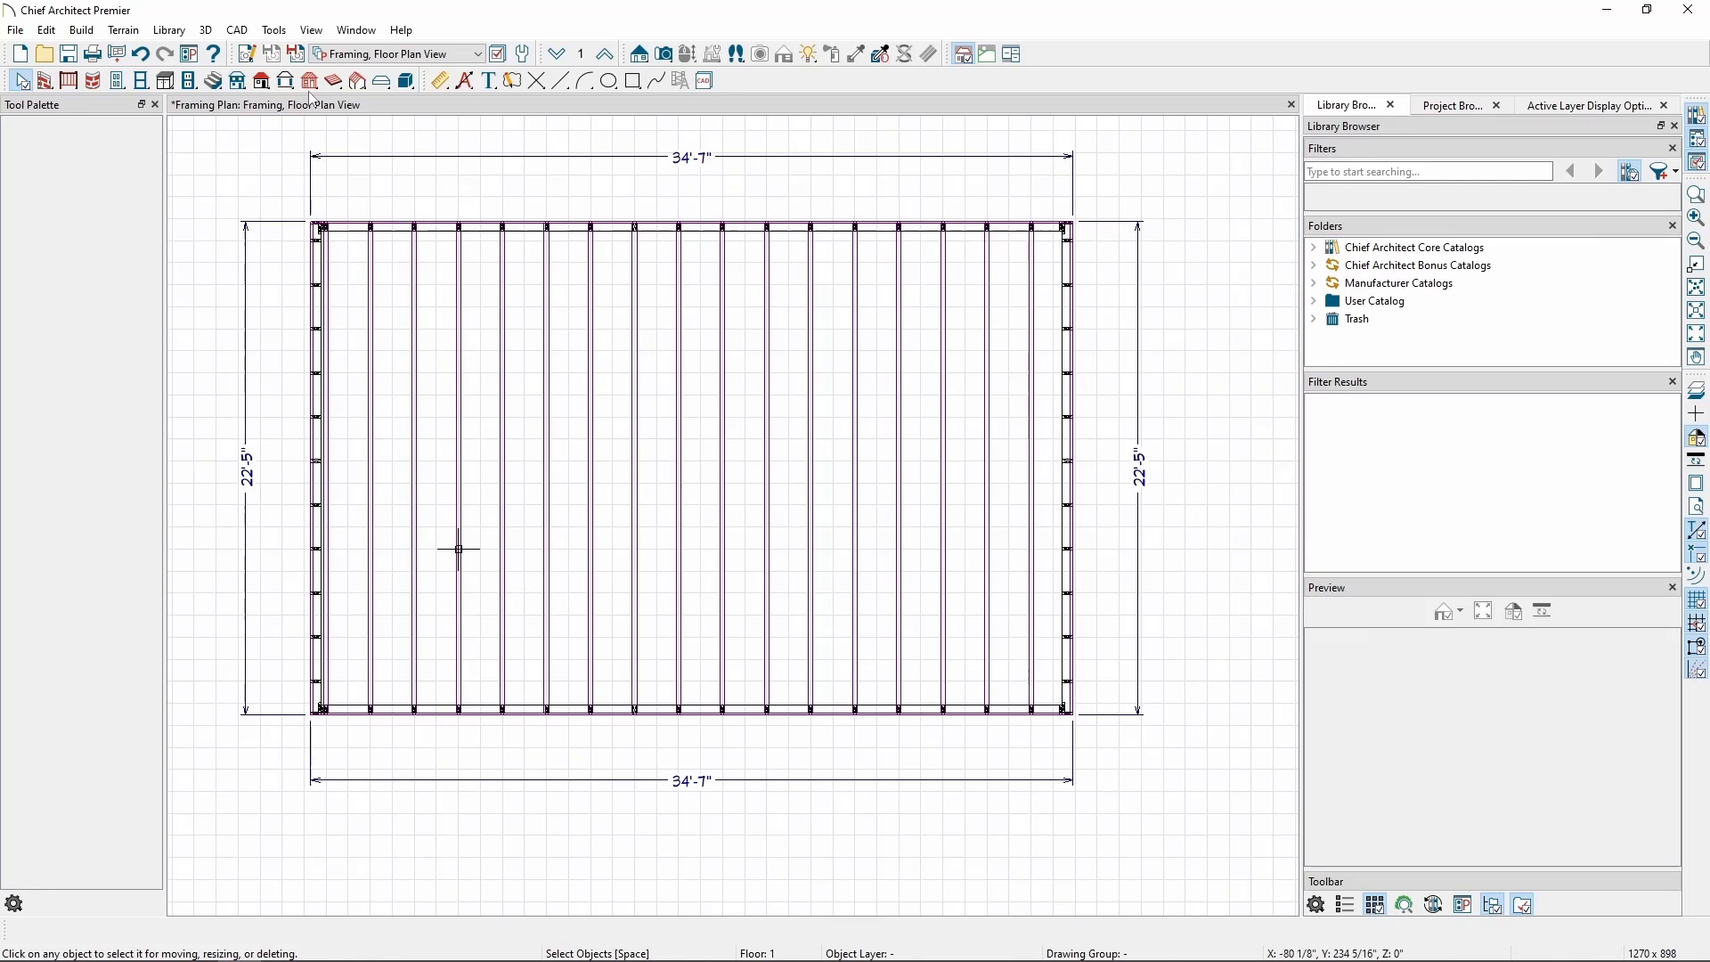
pyautogui.click(311, 30)
pyautogui.click(345, 274)
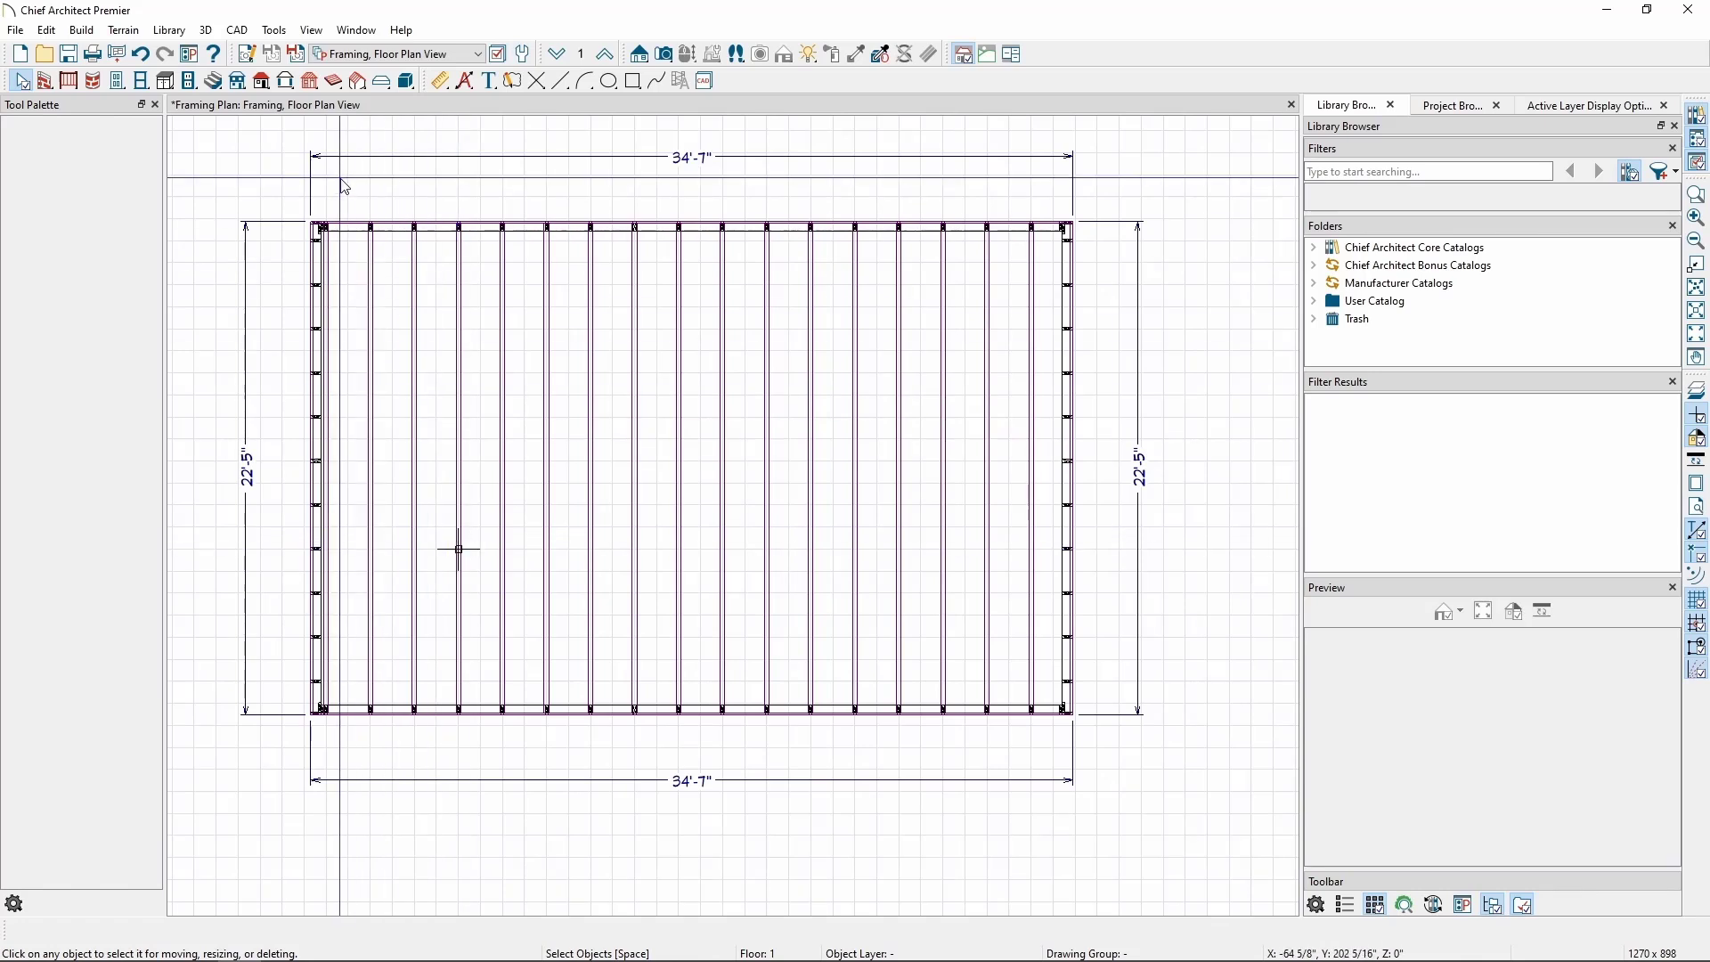
pyautogui.click(311, 30)
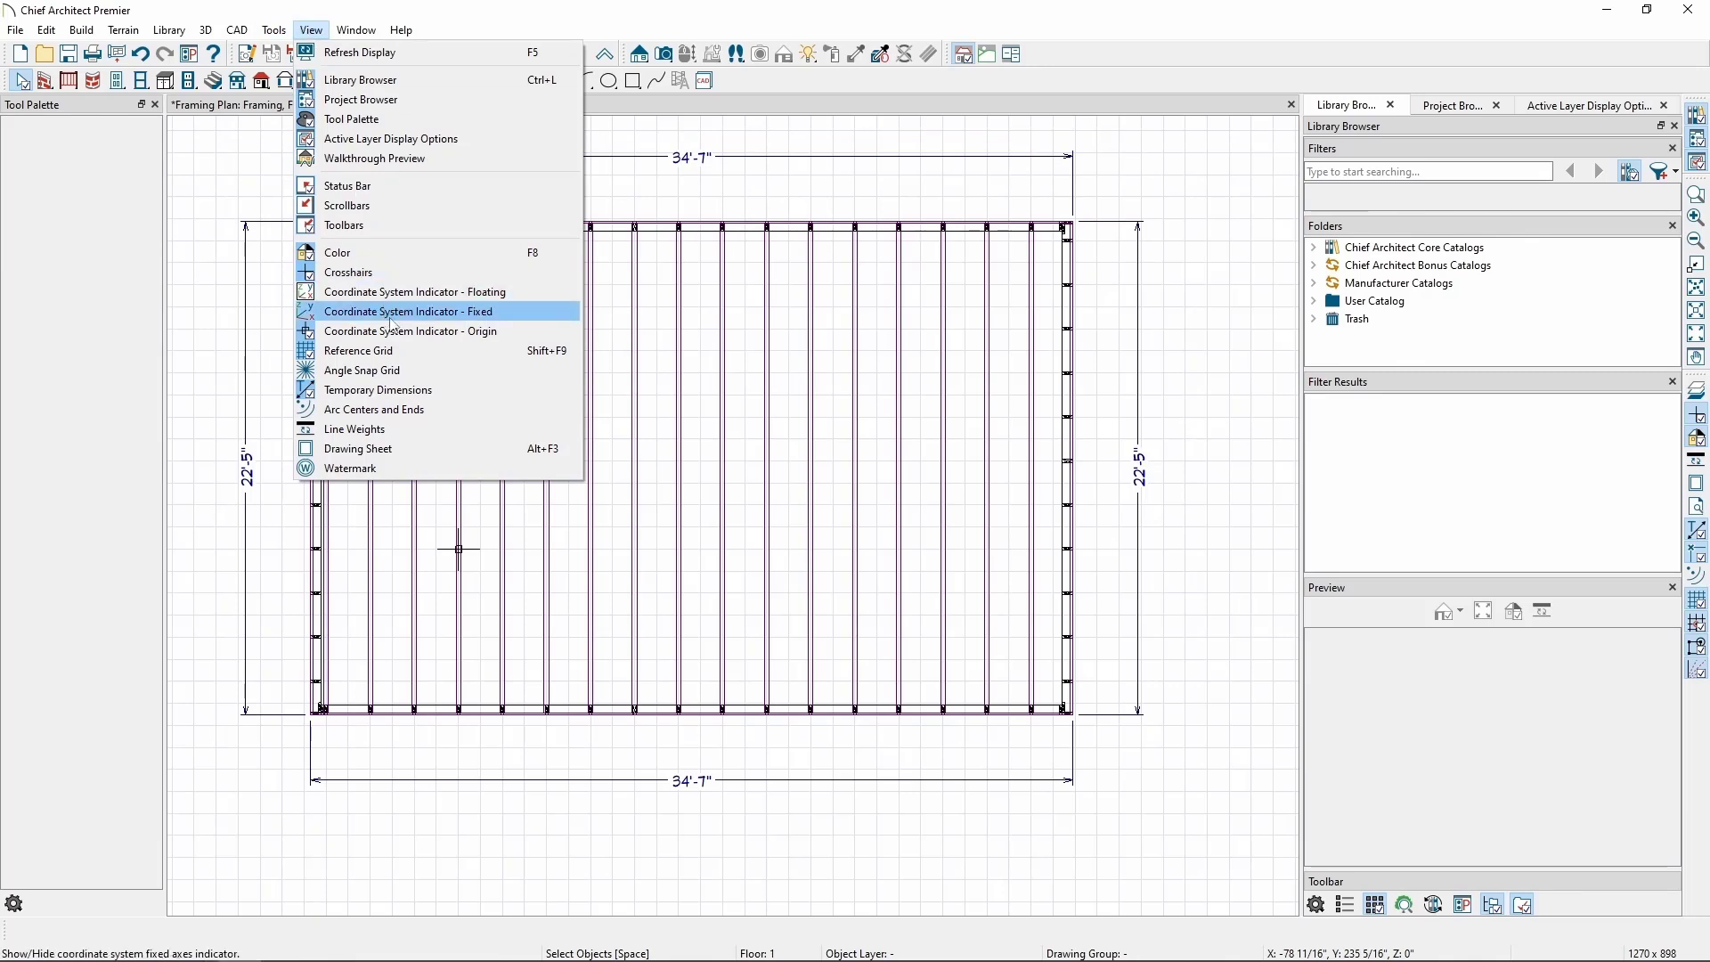
pyautogui.click(396, 271)
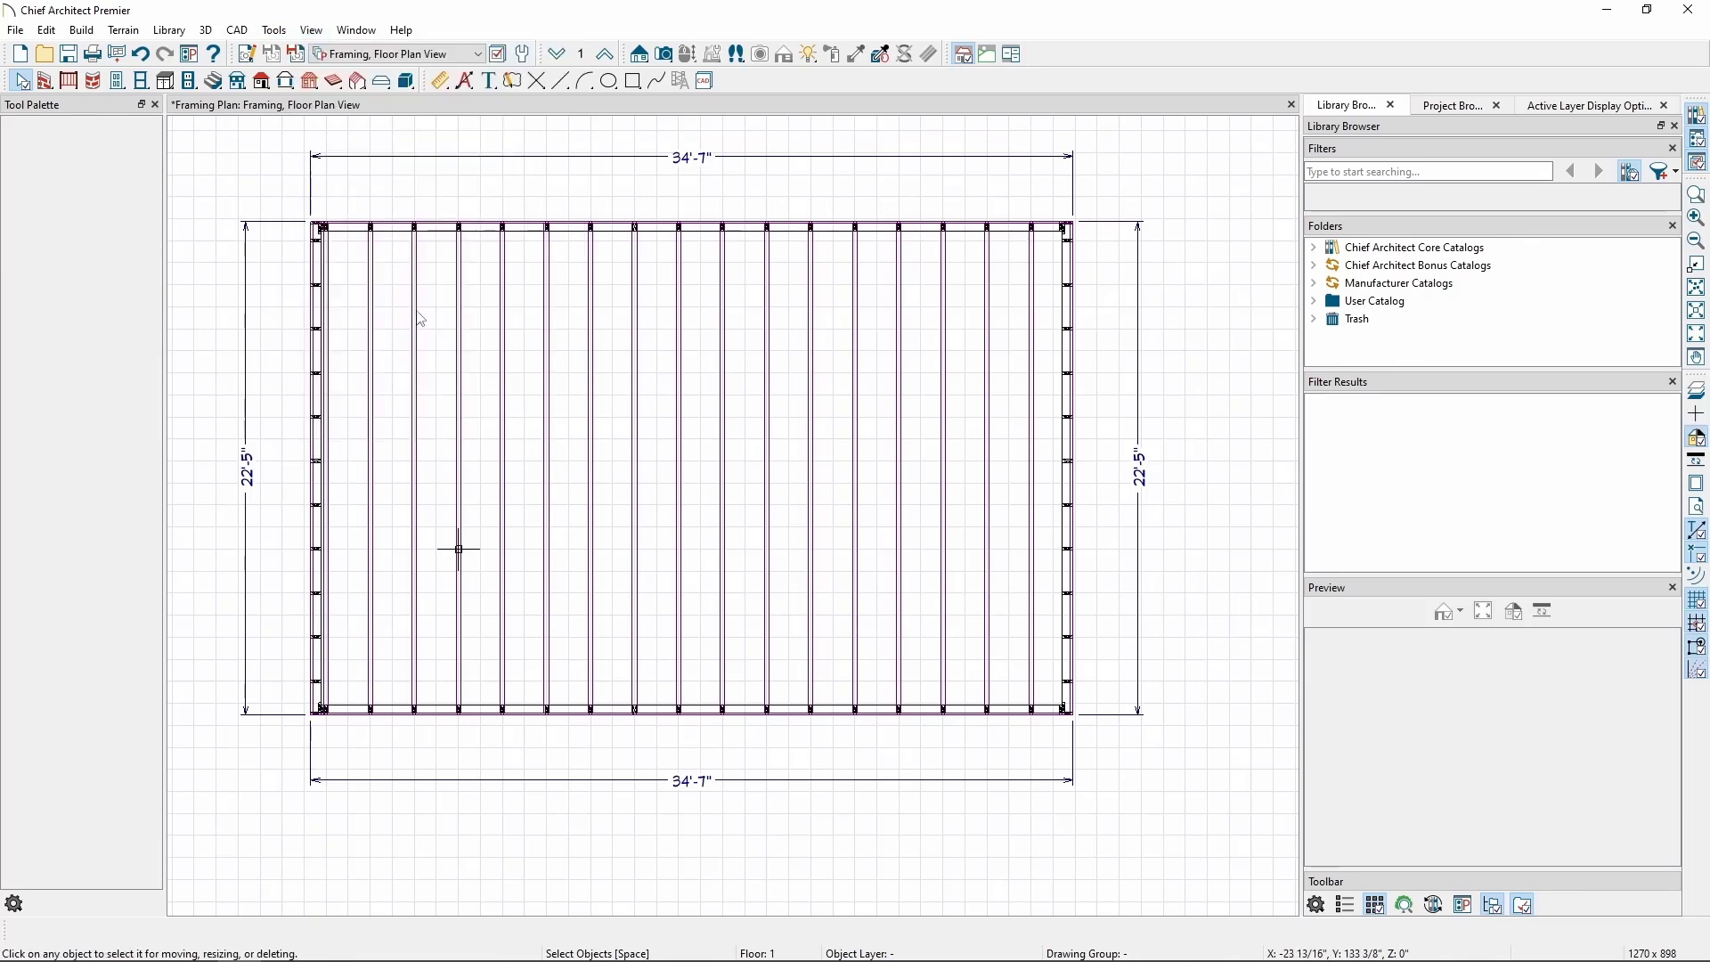
# Step: Turn off Use Framing Reference in the bottom wall's structure settings
pyautogui.click(390, 714)
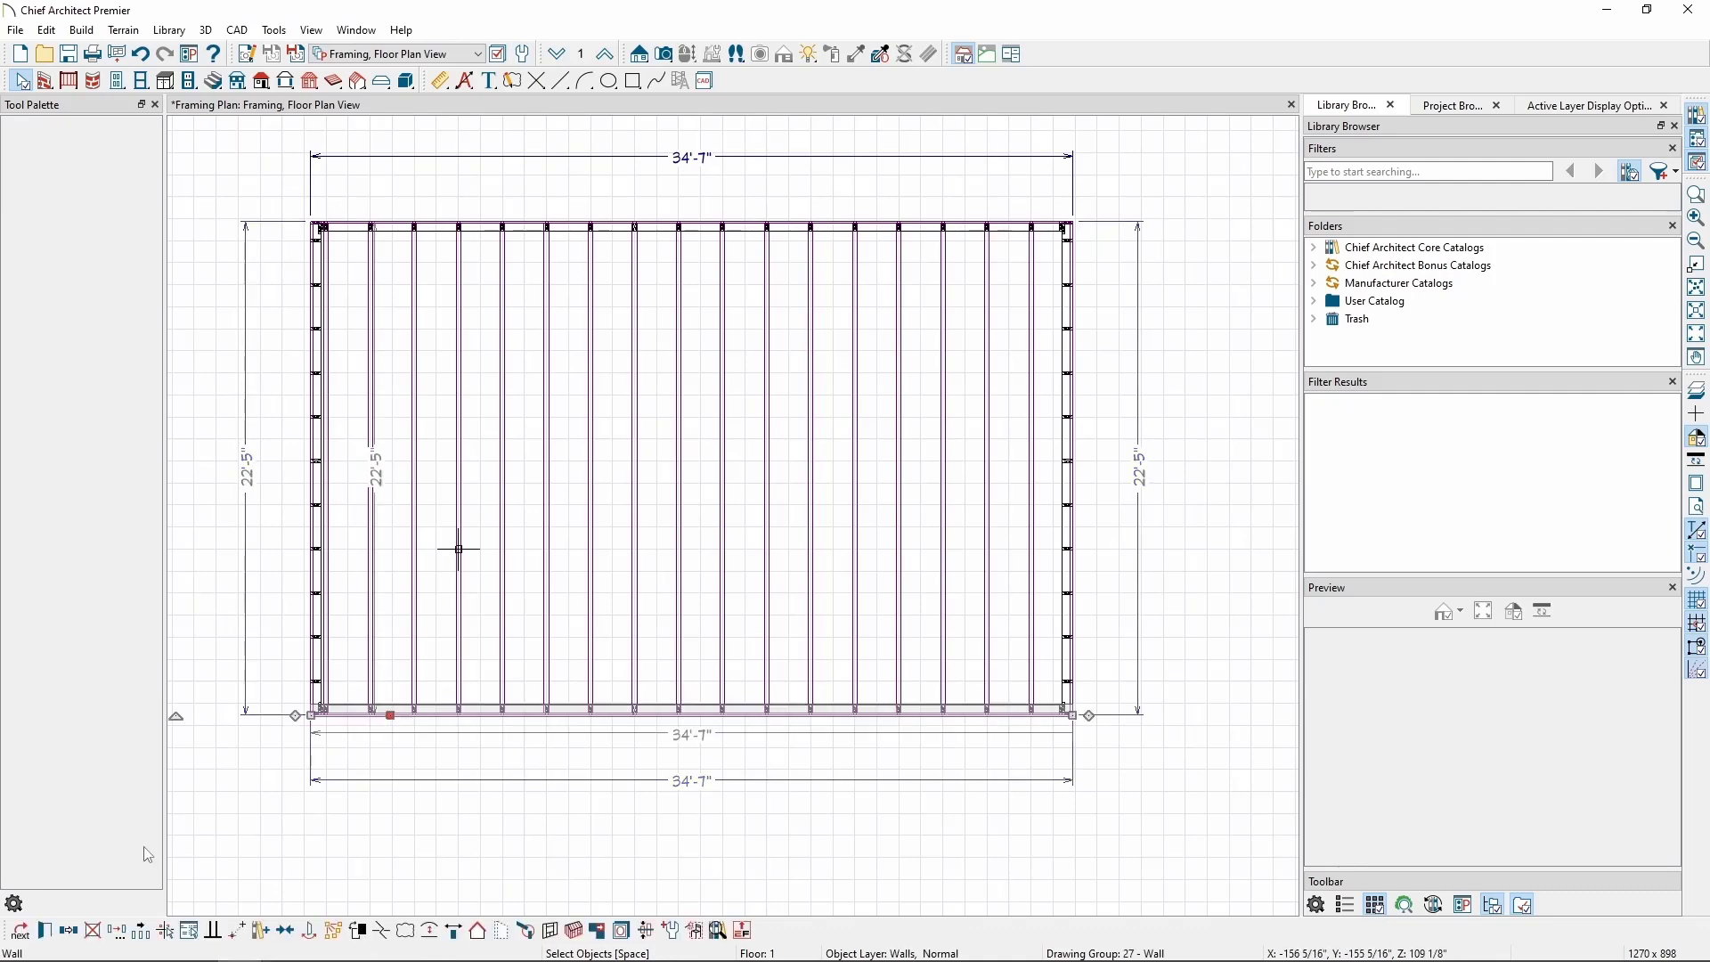
pyautogui.click(42, 928)
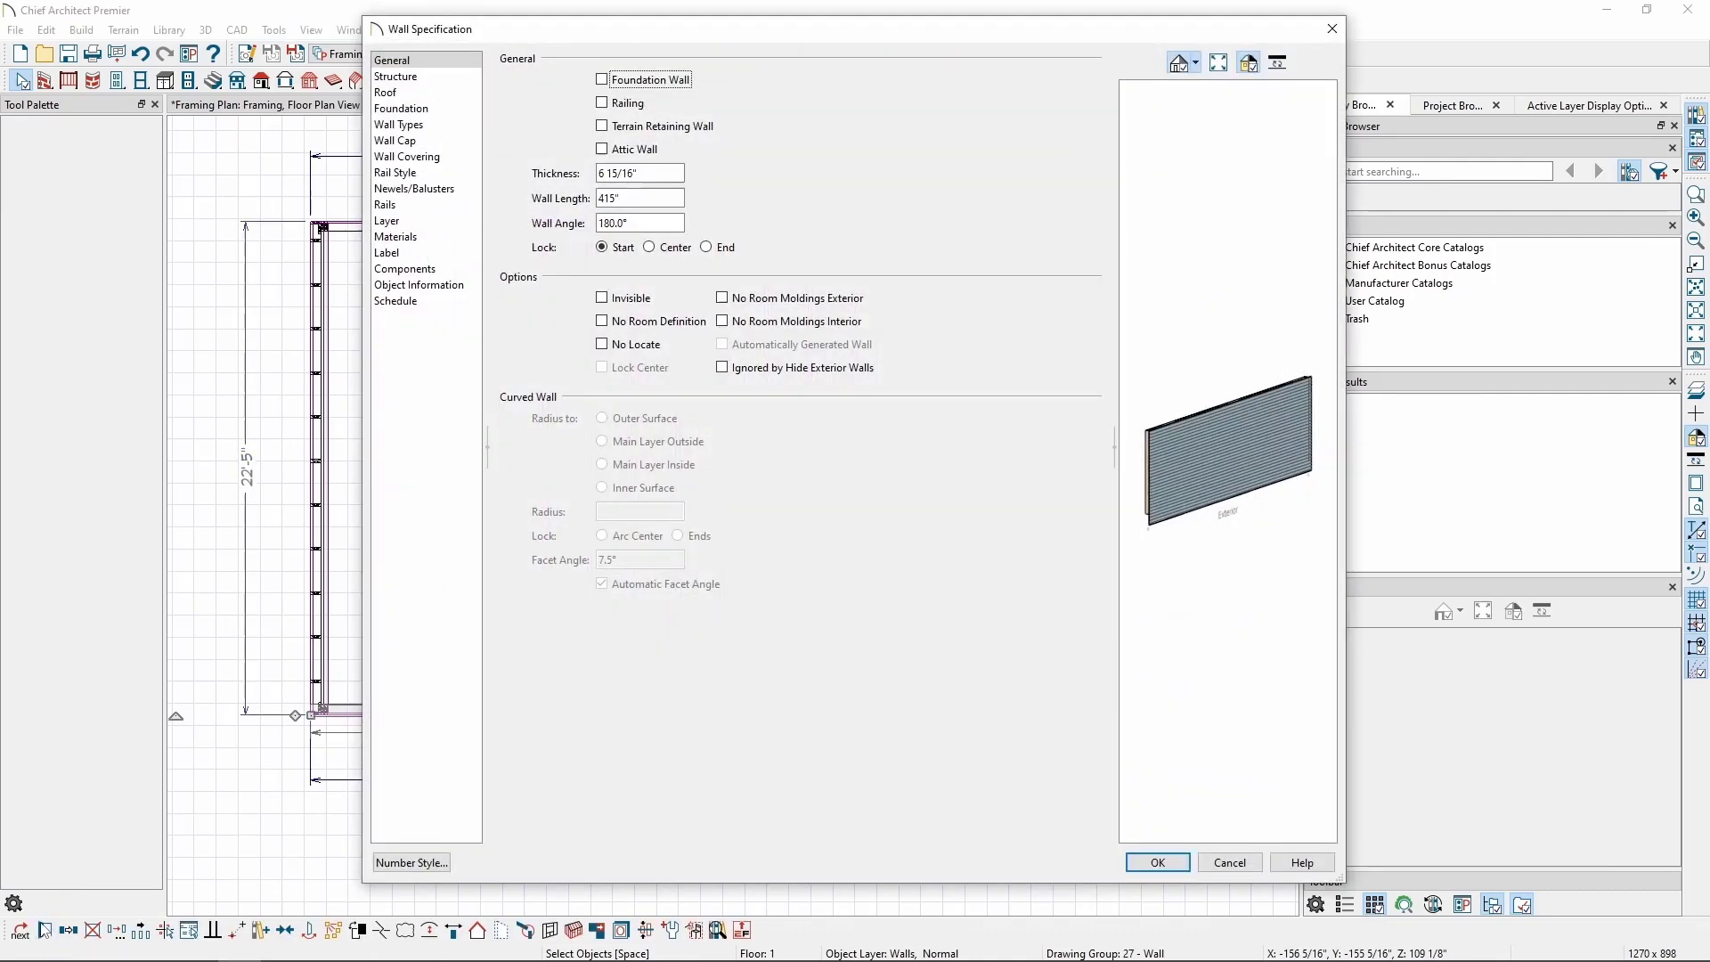
pyautogui.click(408, 79)
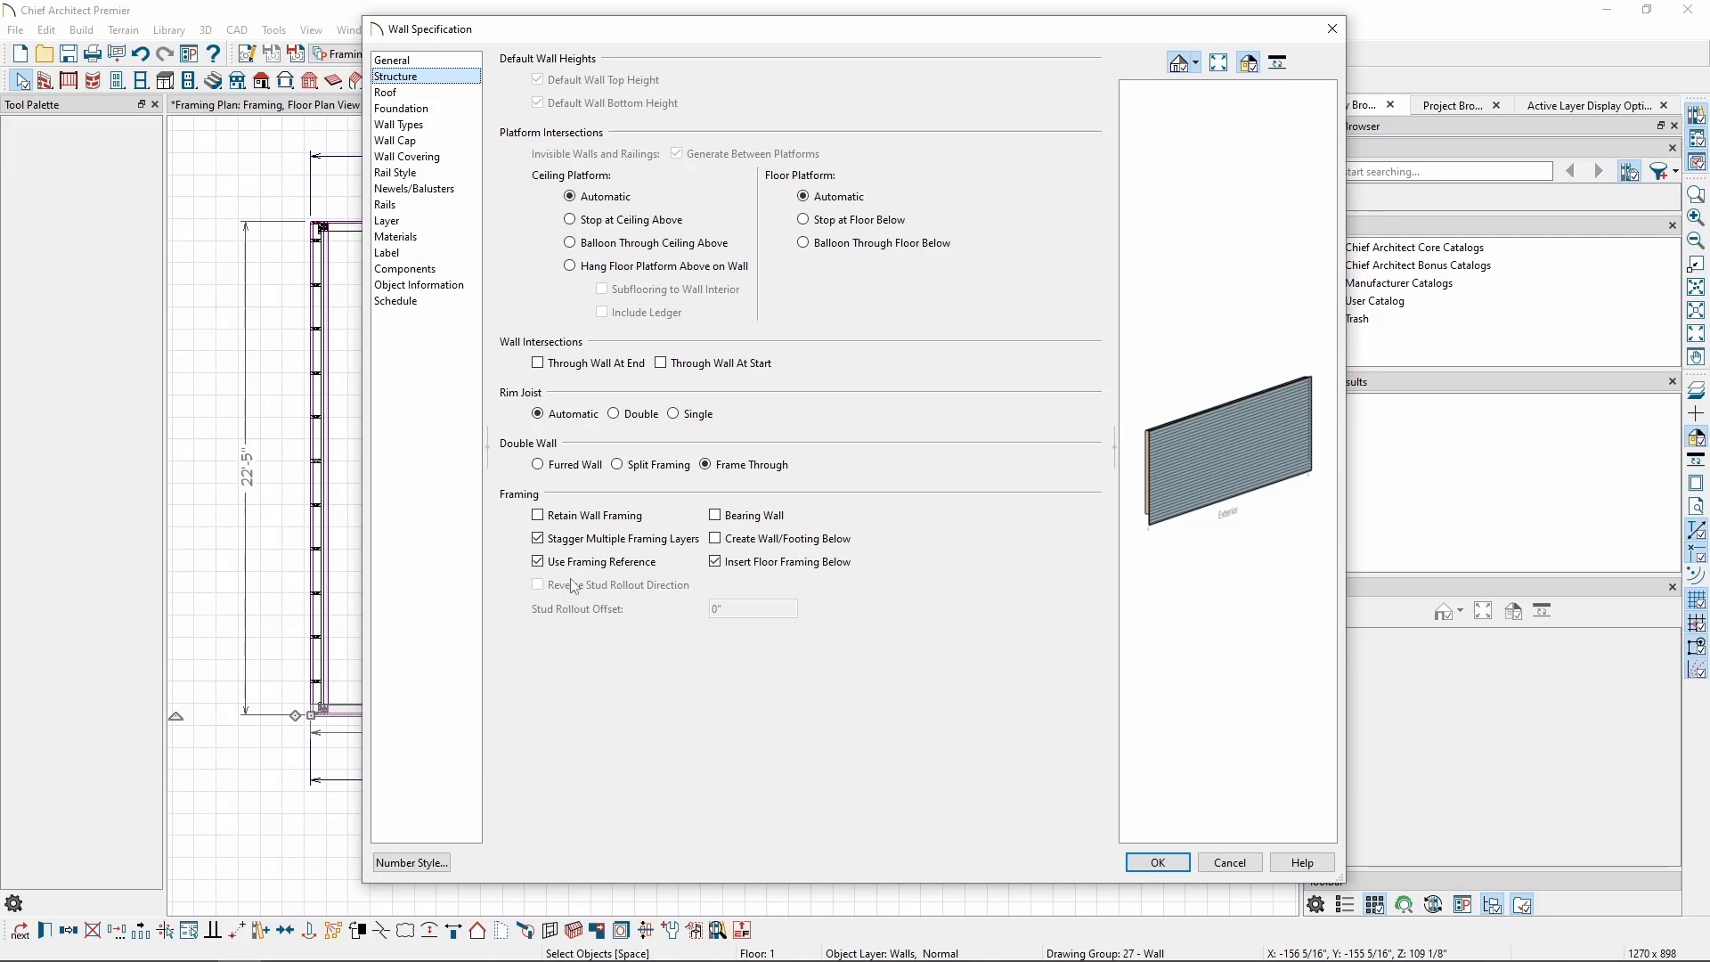
pyautogui.click(576, 563)
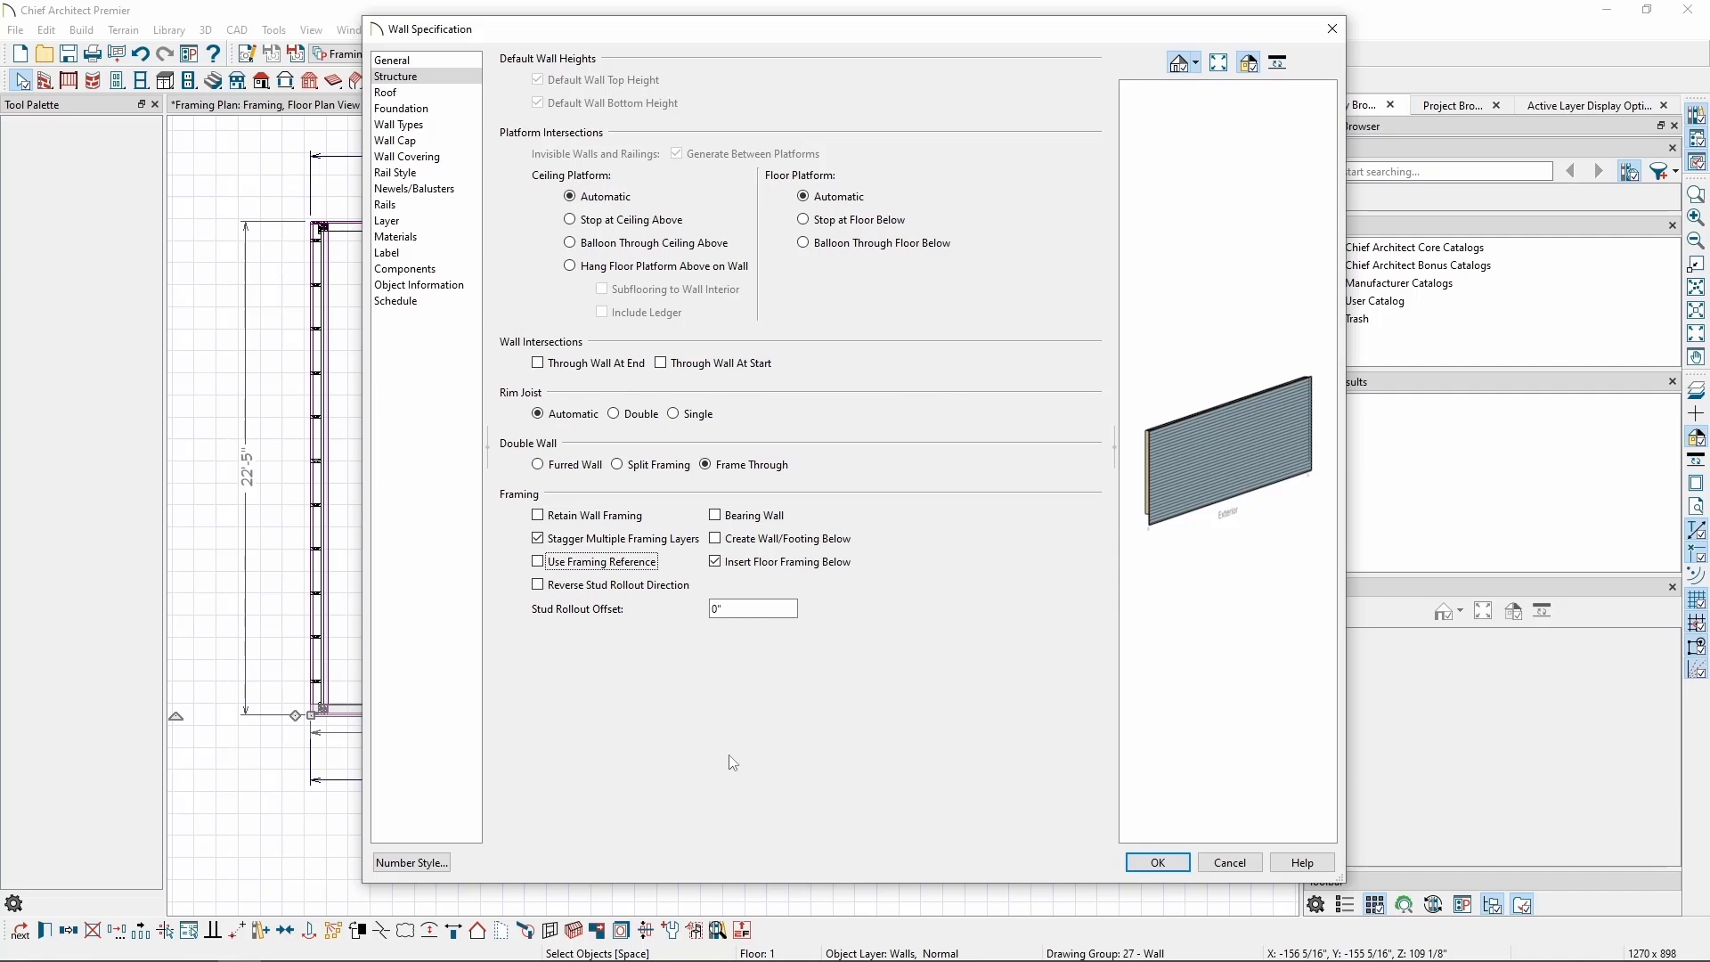
pyautogui.click(1160, 866)
pyautogui.click(314, 847)
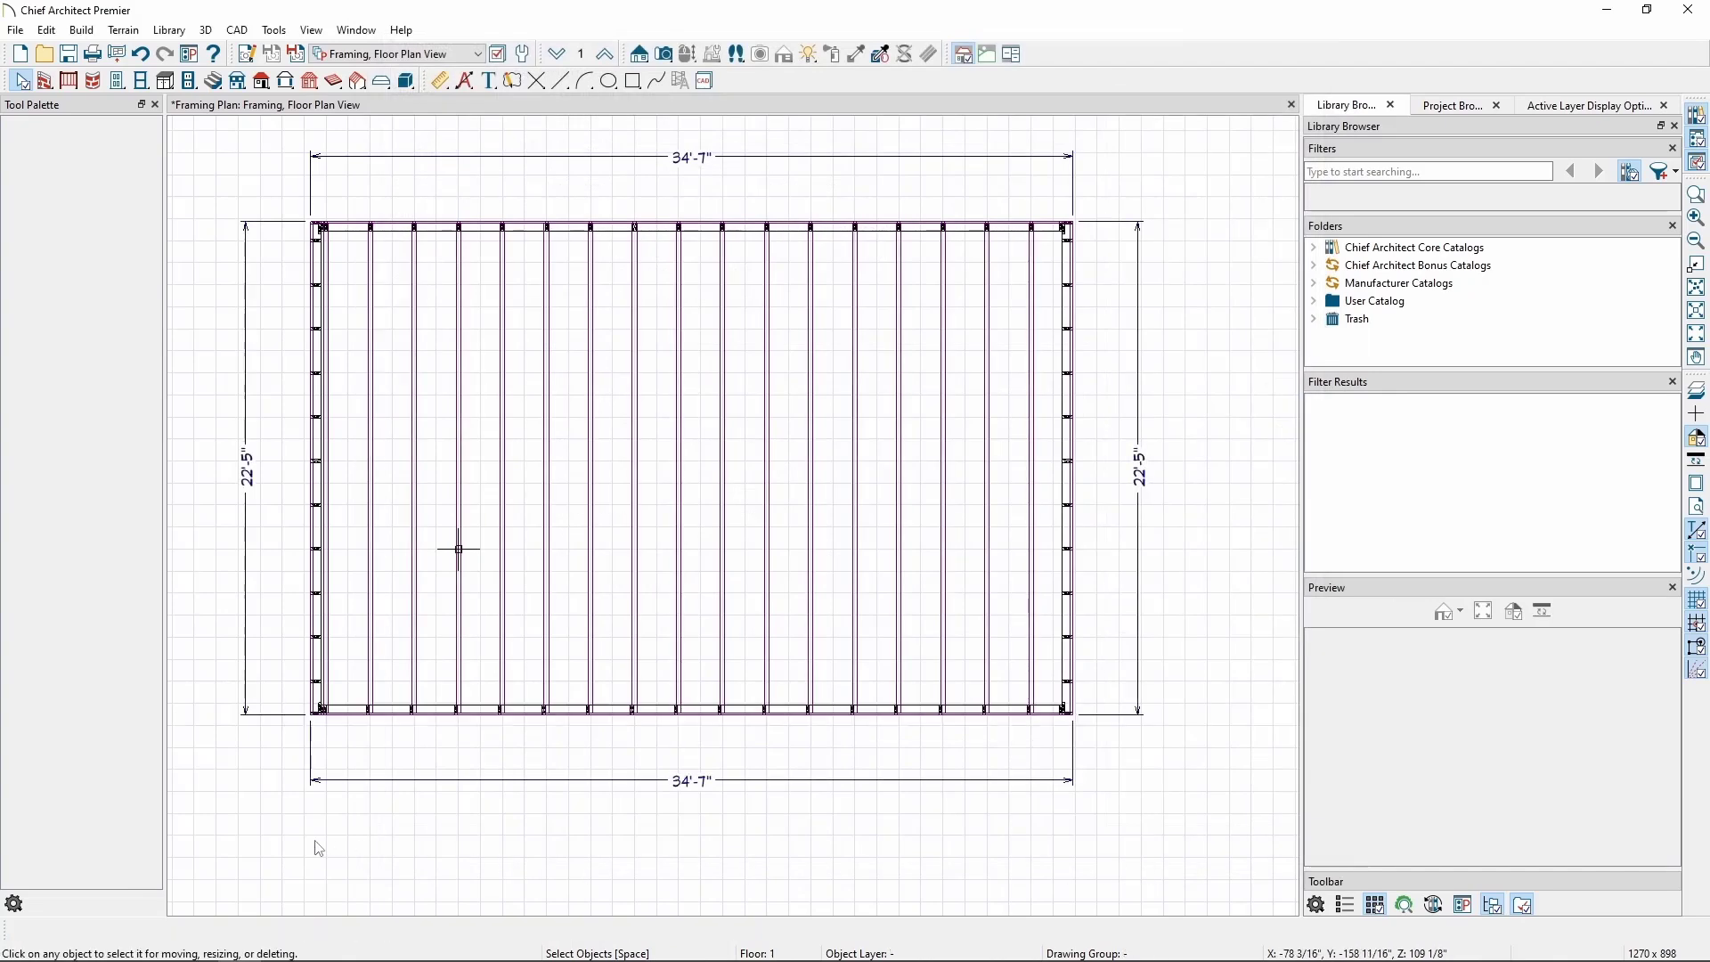
# Step: Turn Use Framing Reference back on for the bottom wall and redraw its framing
pyautogui.scroll(2, 303, 739)
pyautogui.scroll(1, 303, 739)
pyautogui.scroll(1, 324, 717)
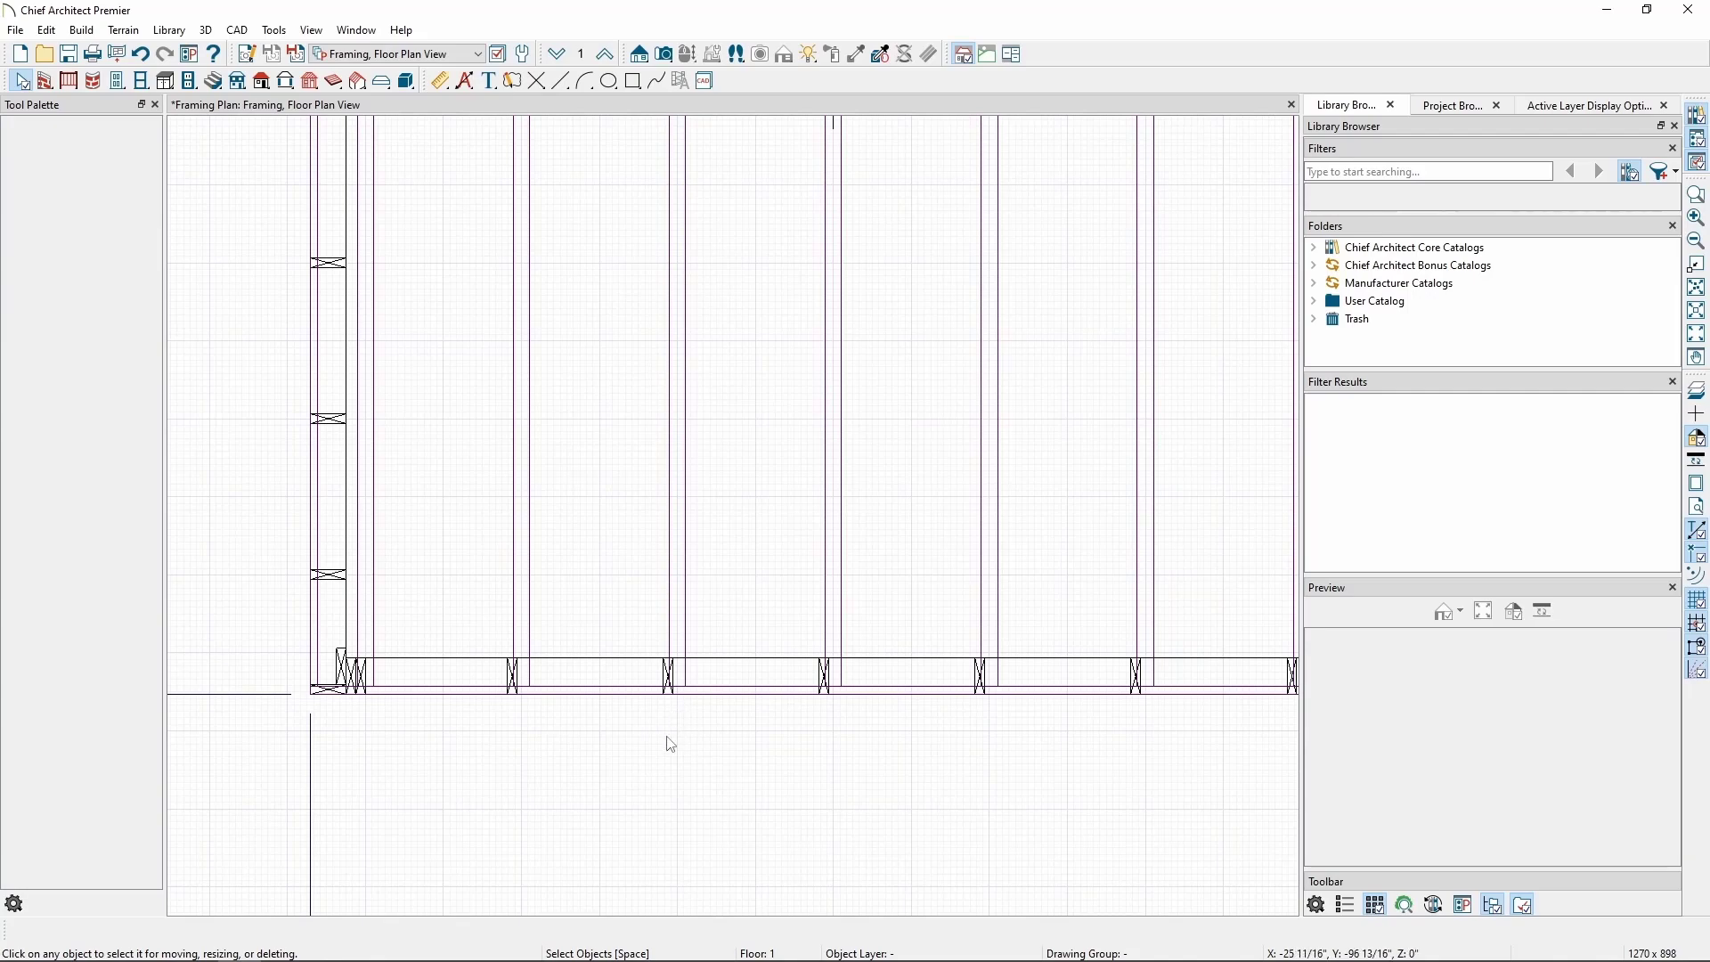
pyautogui.scroll(-1, 668, 744)
pyautogui.scroll(-2, 673, 748)
pyautogui.scroll(-1, 673, 732)
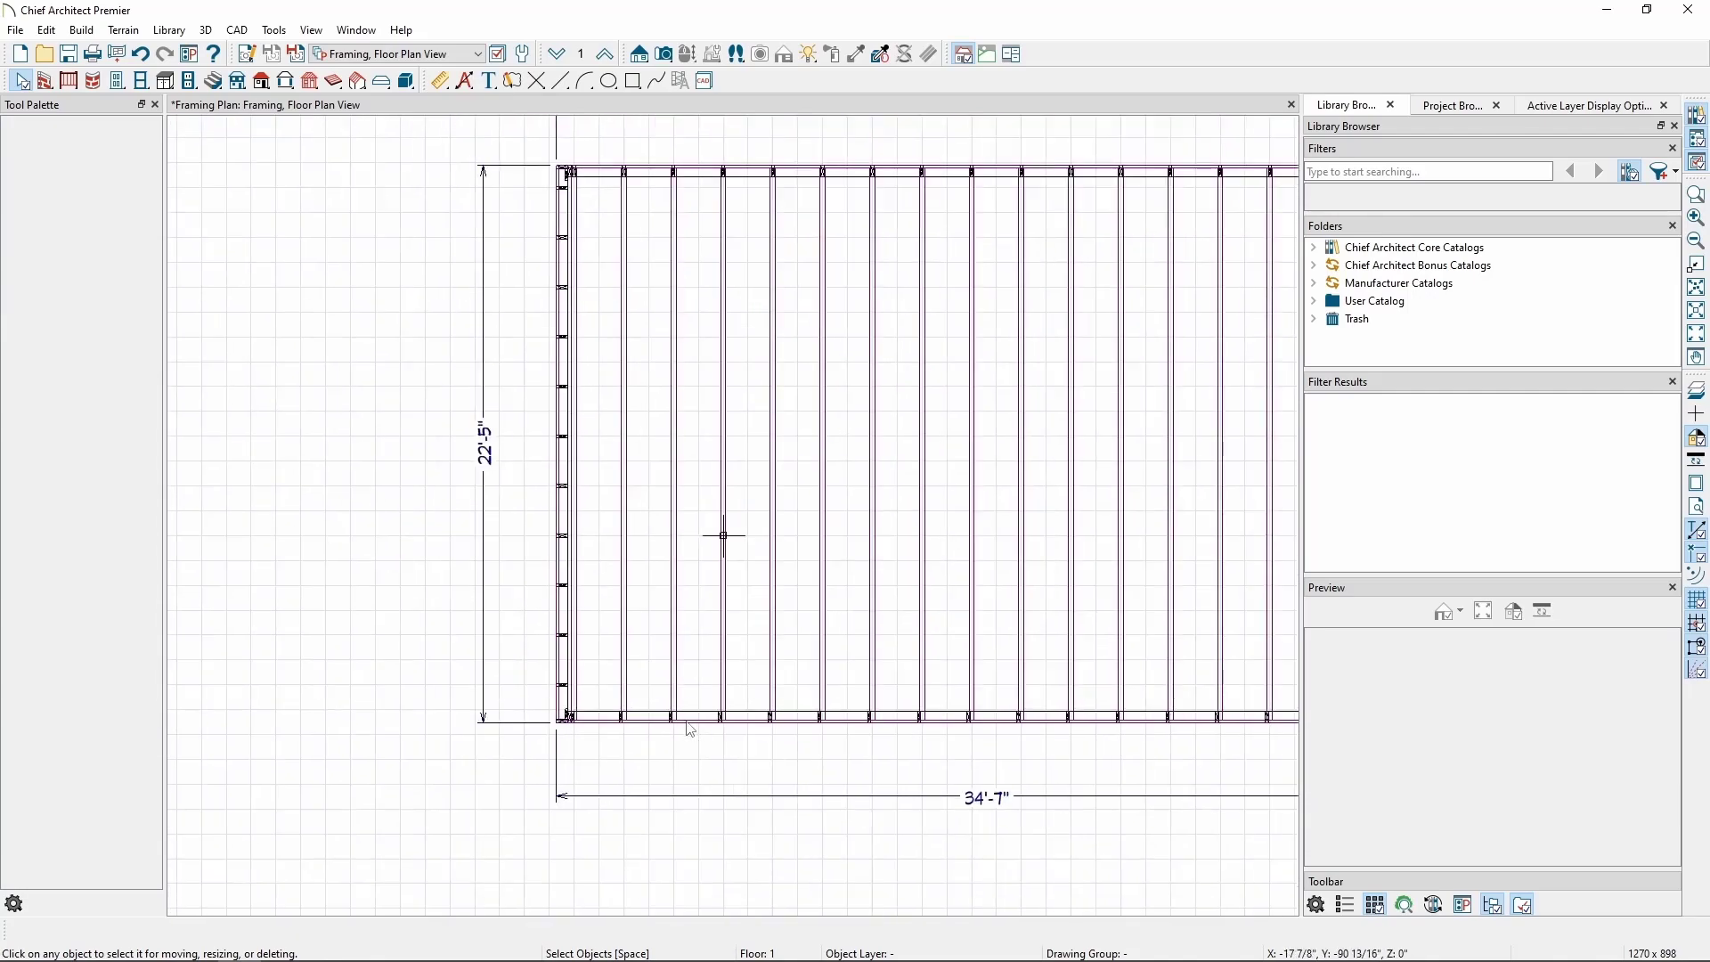
pyautogui.click(689, 719)
pyautogui.doubleClick(690, 723)
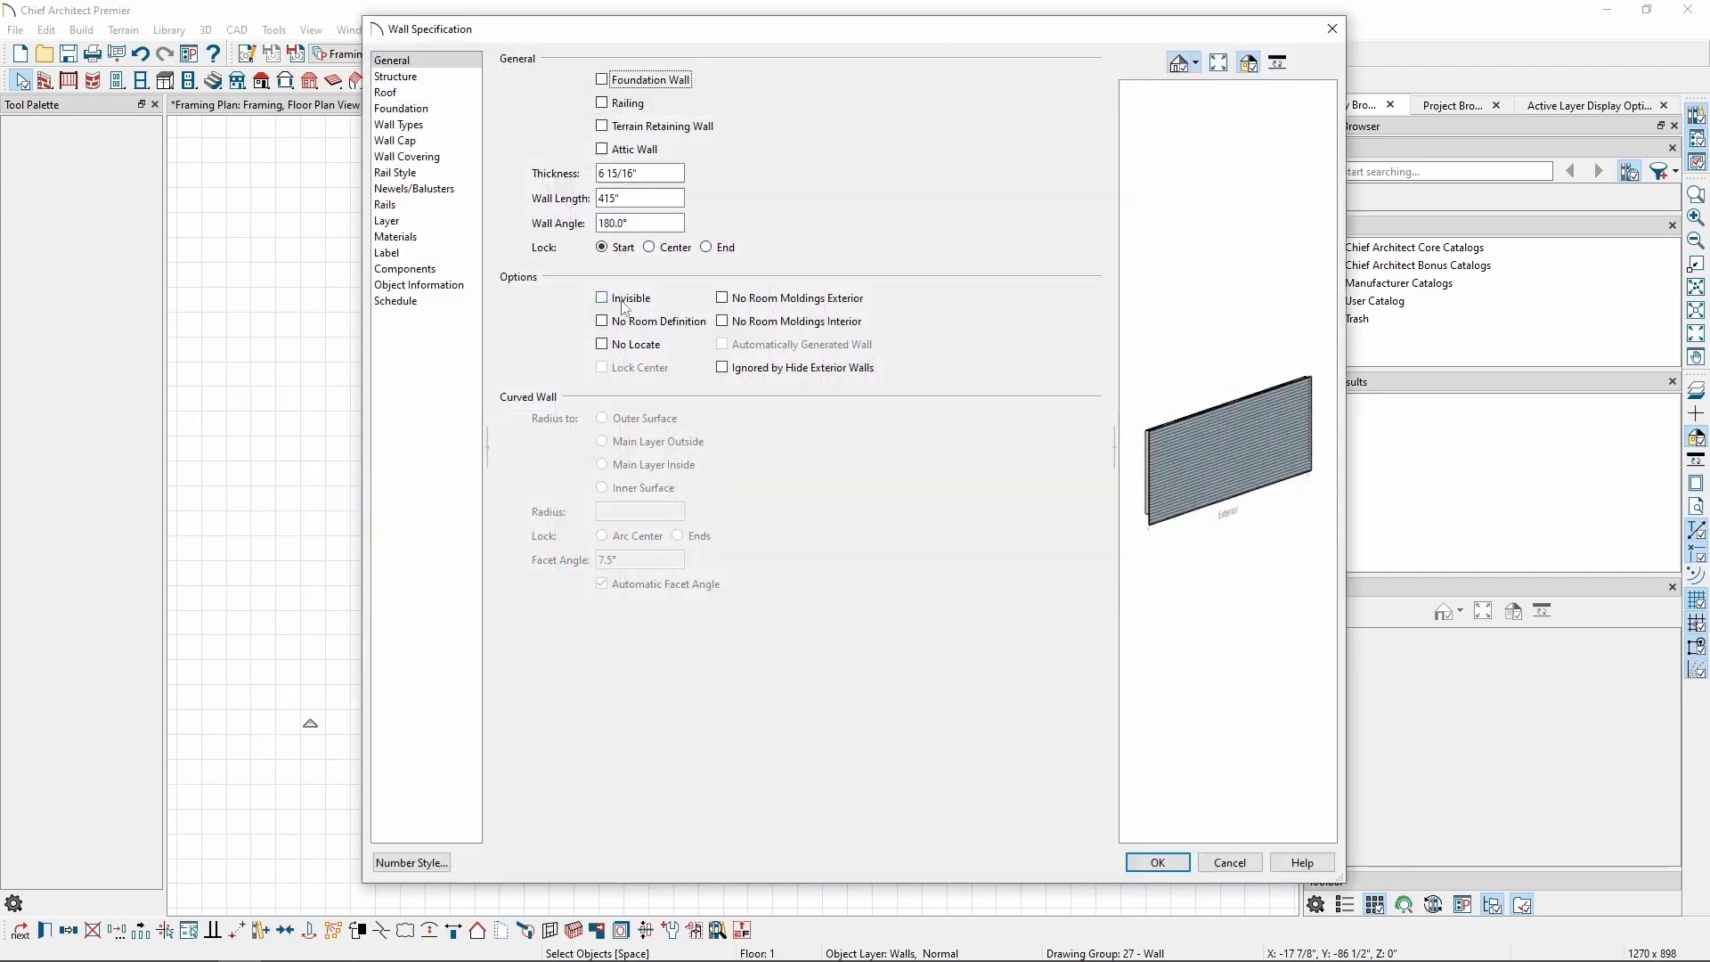
pyautogui.click(433, 78)
pyautogui.click(620, 562)
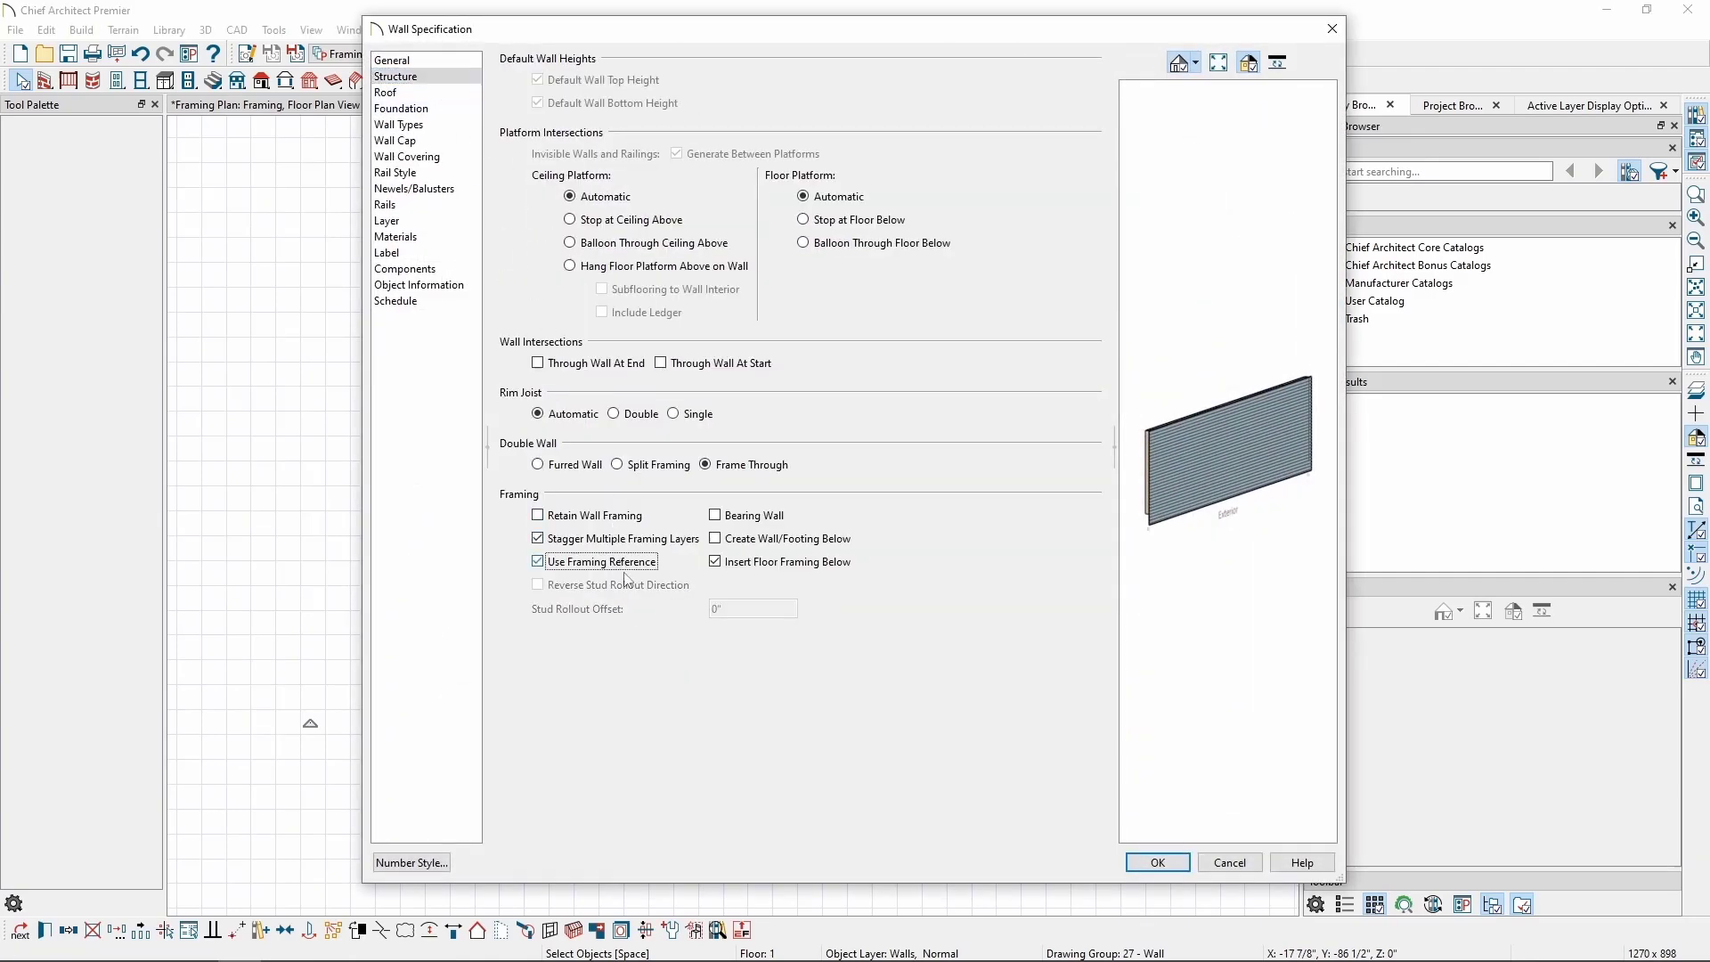
pyautogui.click(1154, 863)
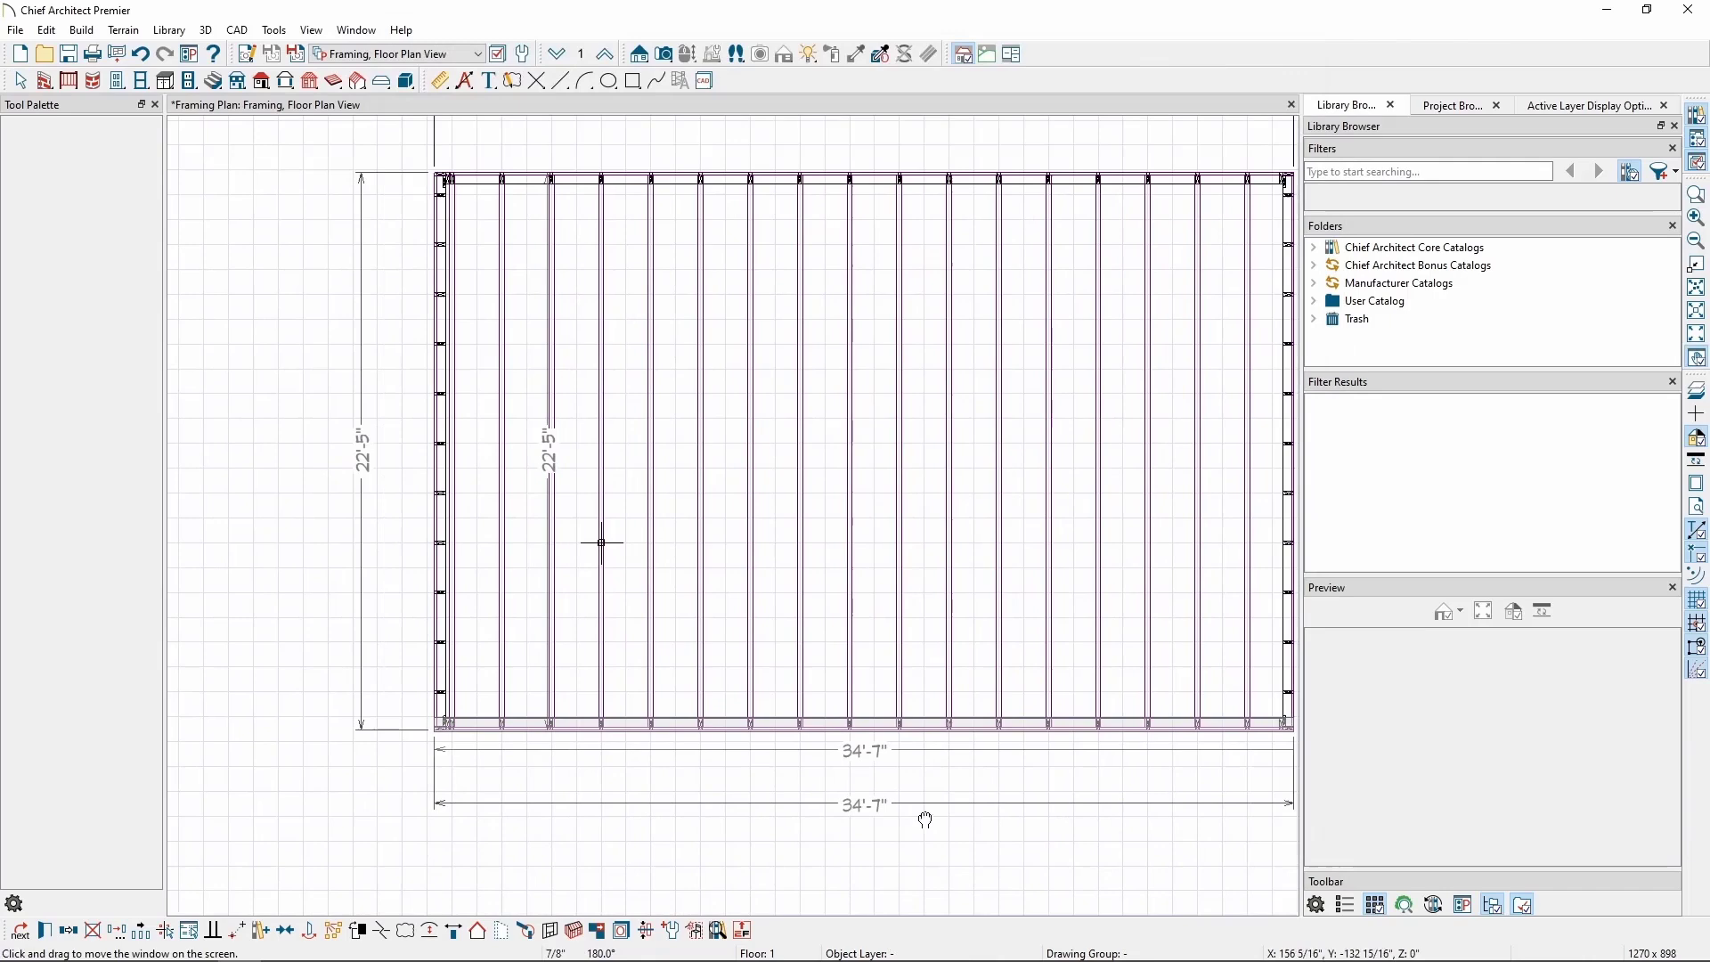
# Step: Place a framing reference marker at the lower-left exterior wall corner on Floor 1
pyautogui.click(79, 36)
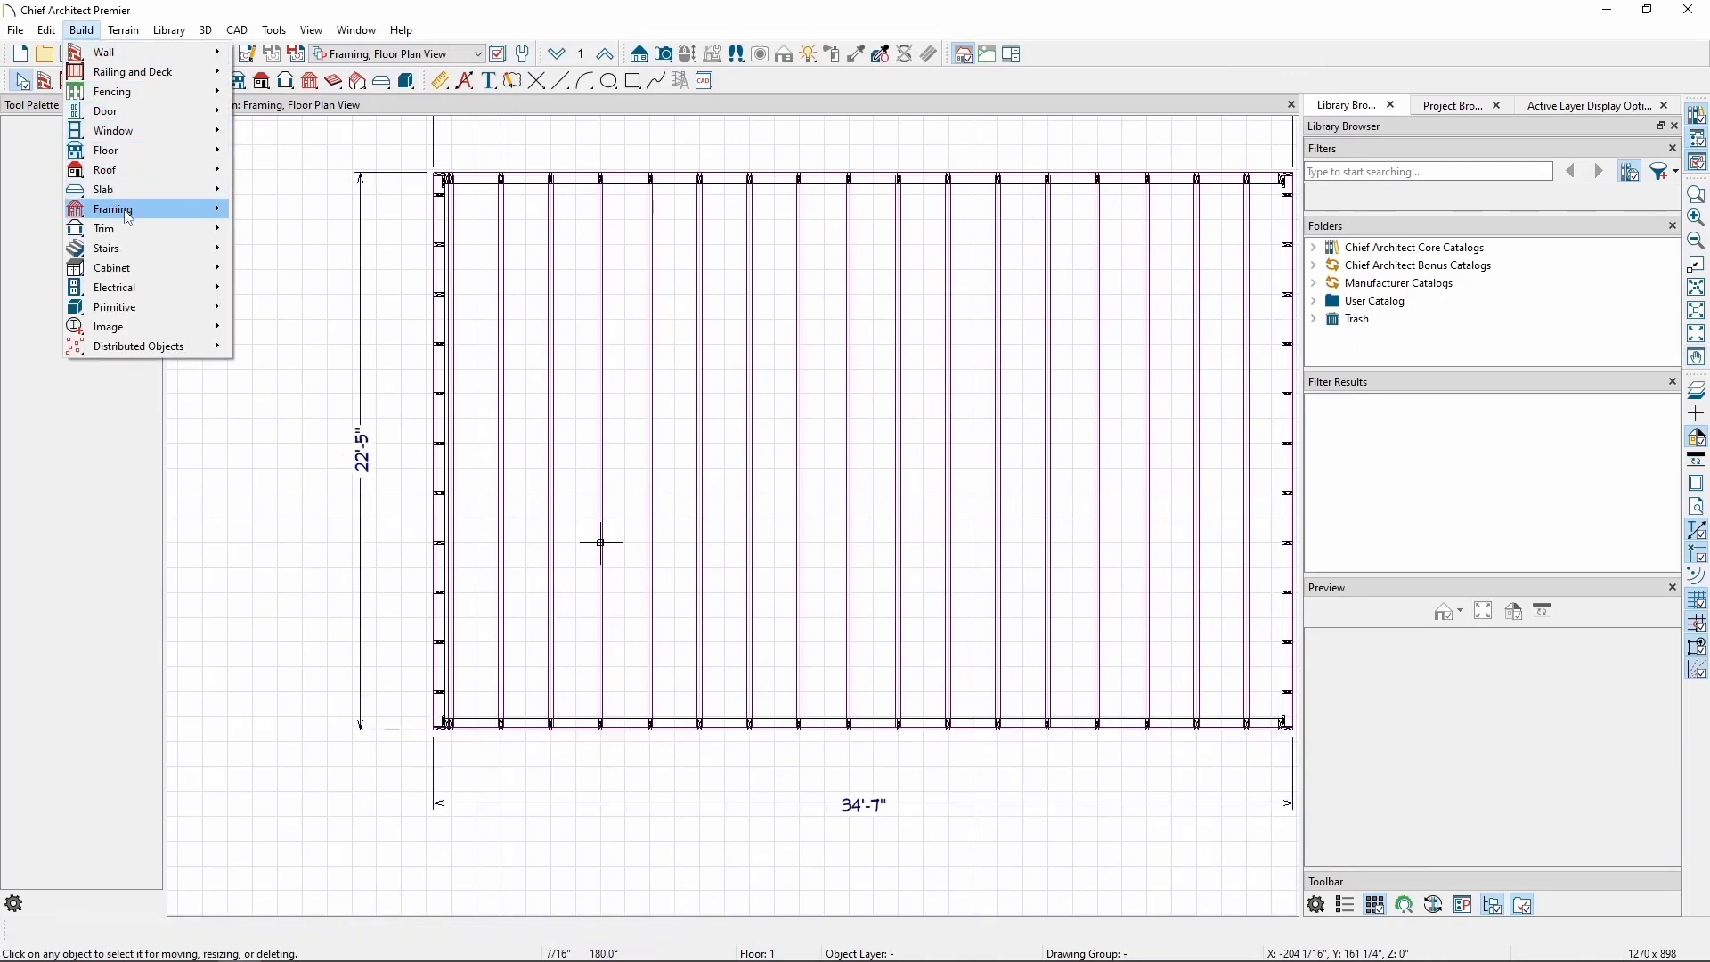
pyautogui.moveTo(114, 208)
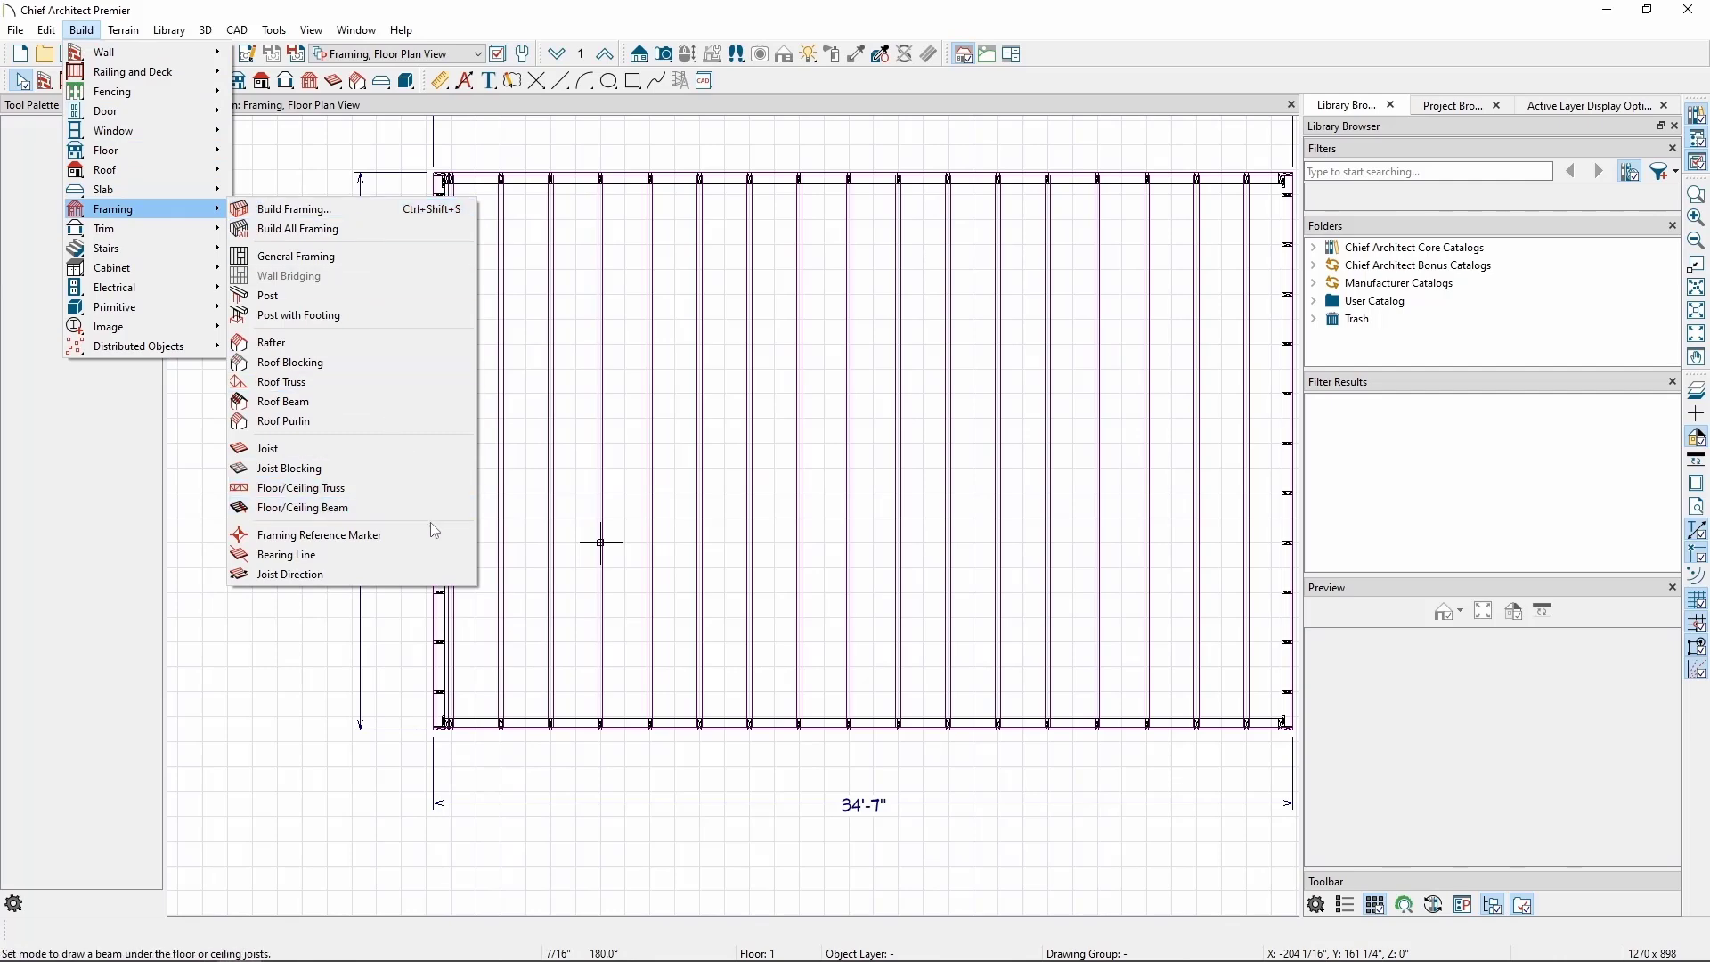
pyautogui.click(434, 535)
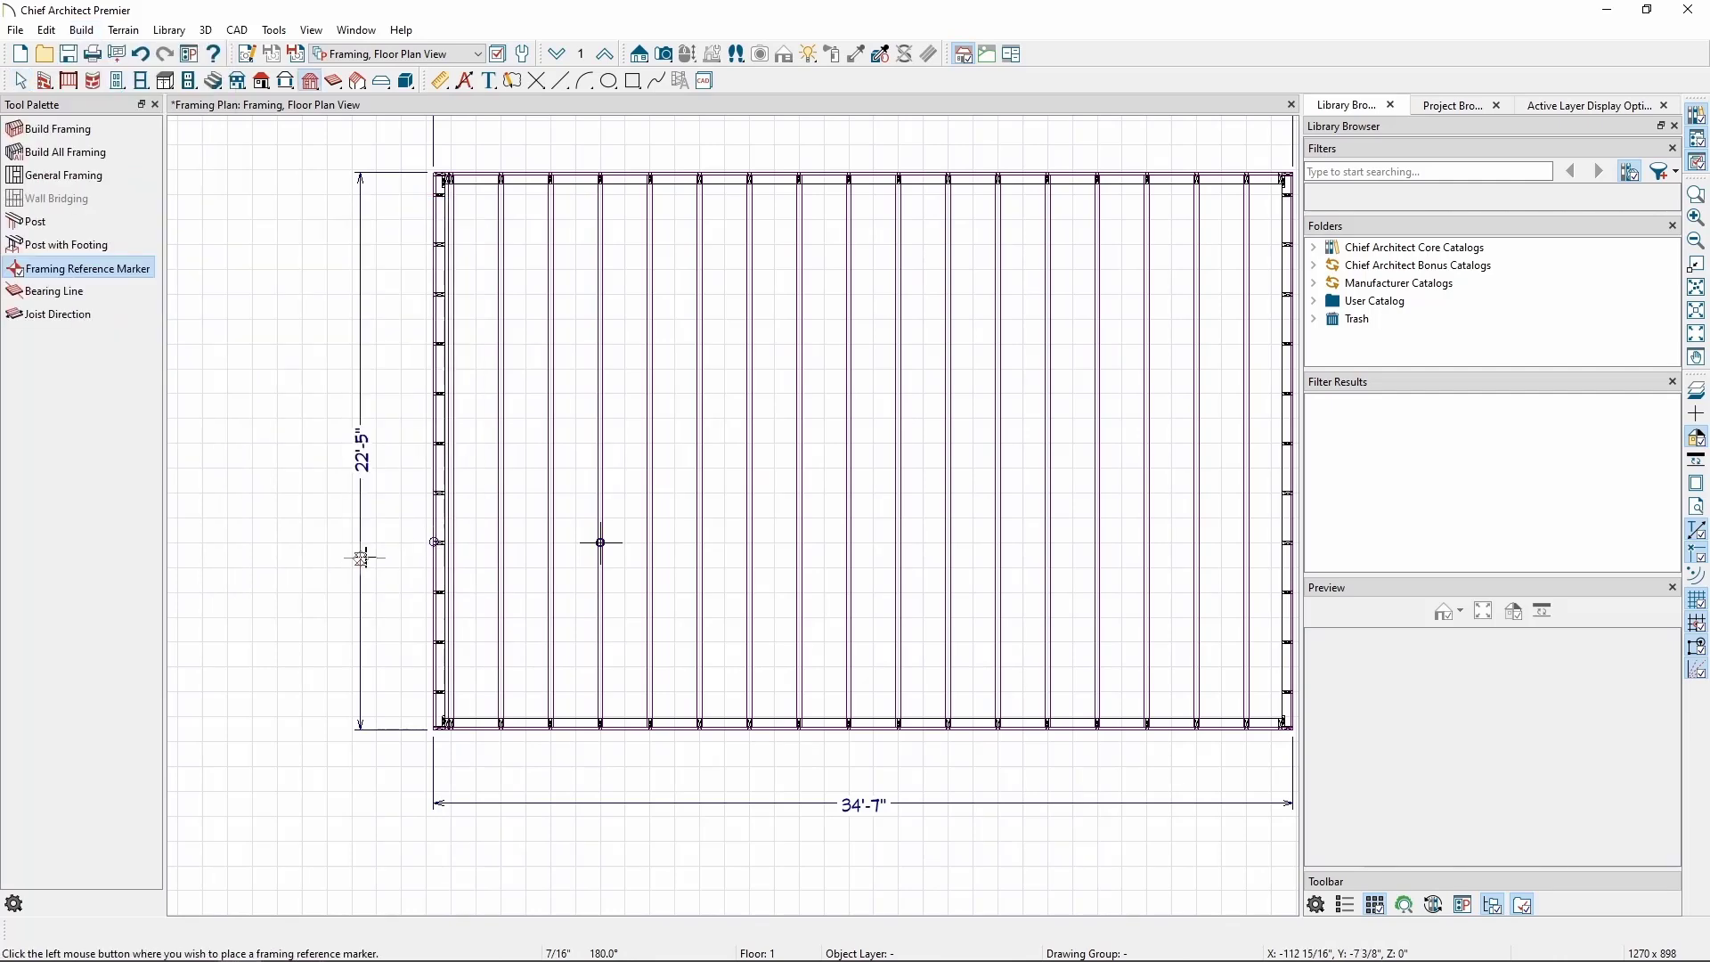
pyautogui.scroll(2, 432, 699)
pyautogui.scroll(1, 427, 752)
pyautogui.scroll(1, 445, 755)
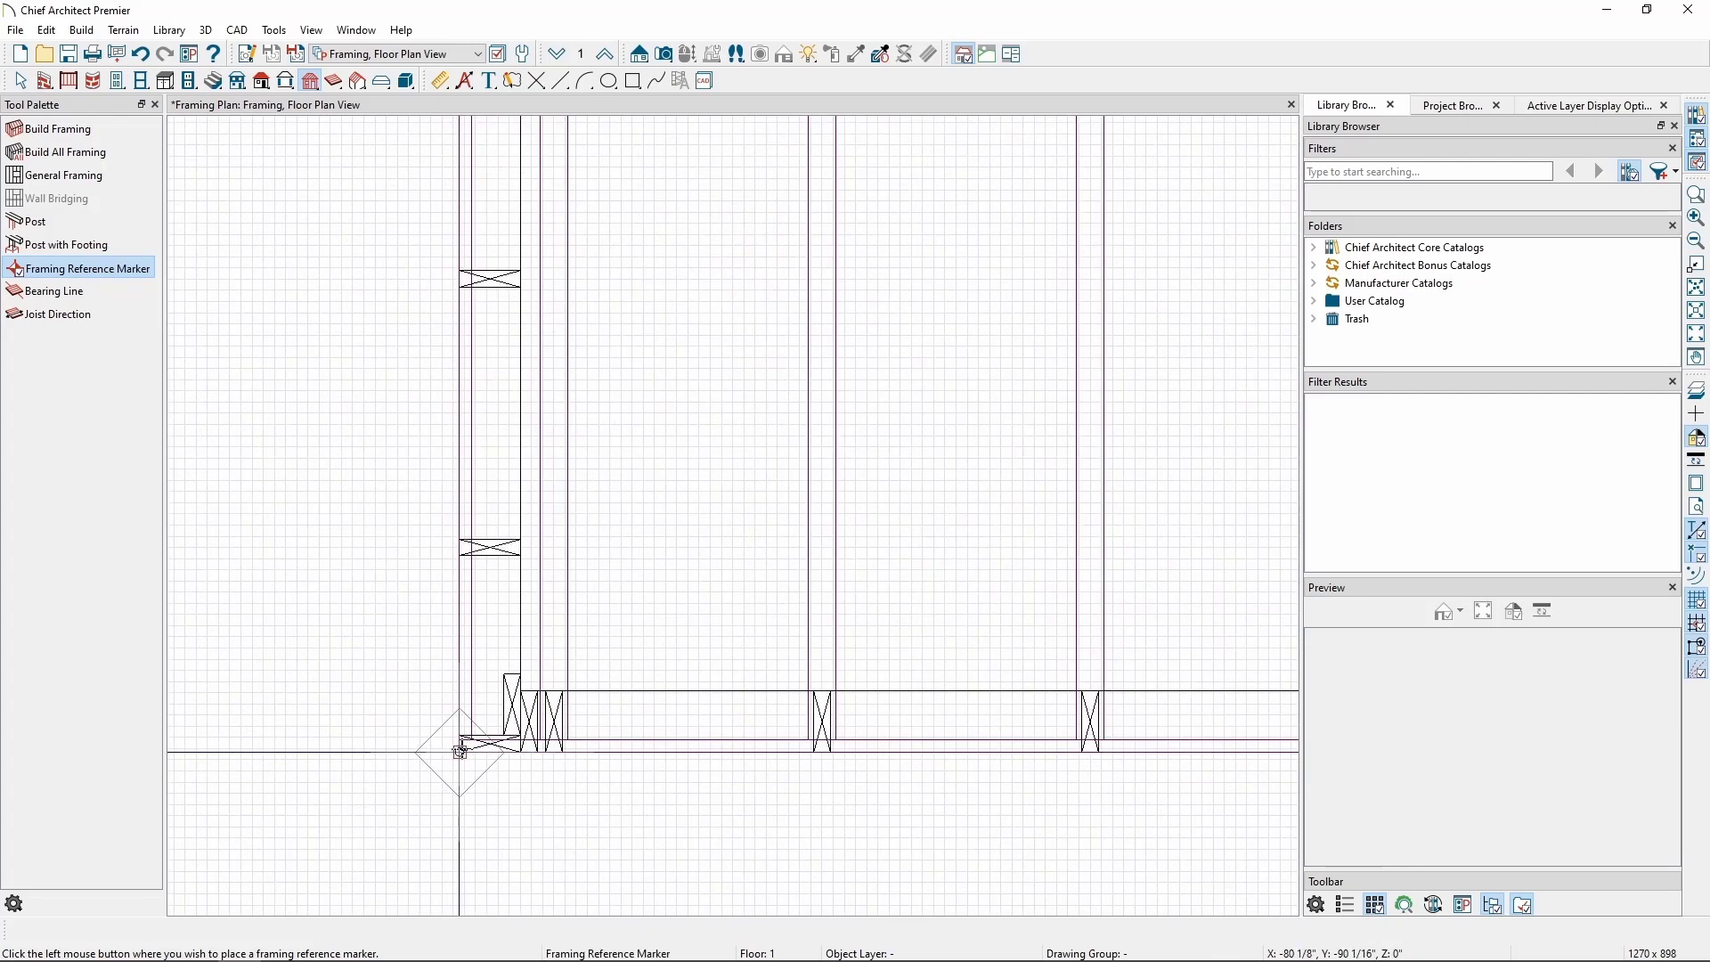
pyautogui.click(460, 753)
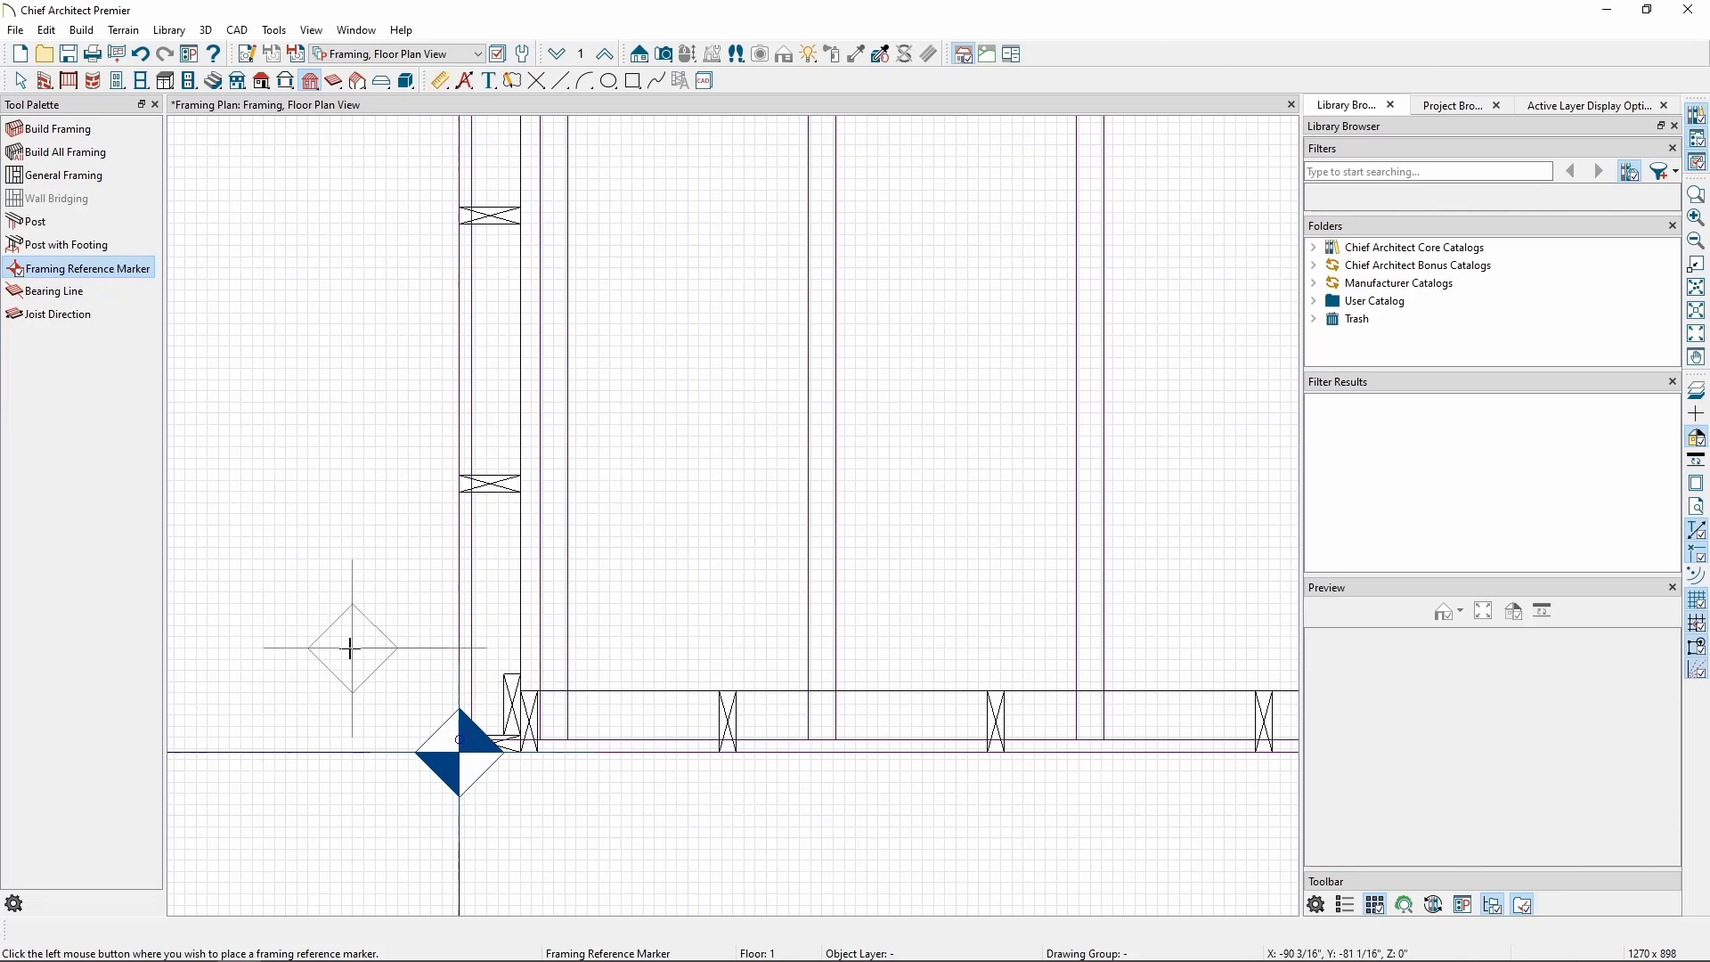
pyautogui.press('Escape')
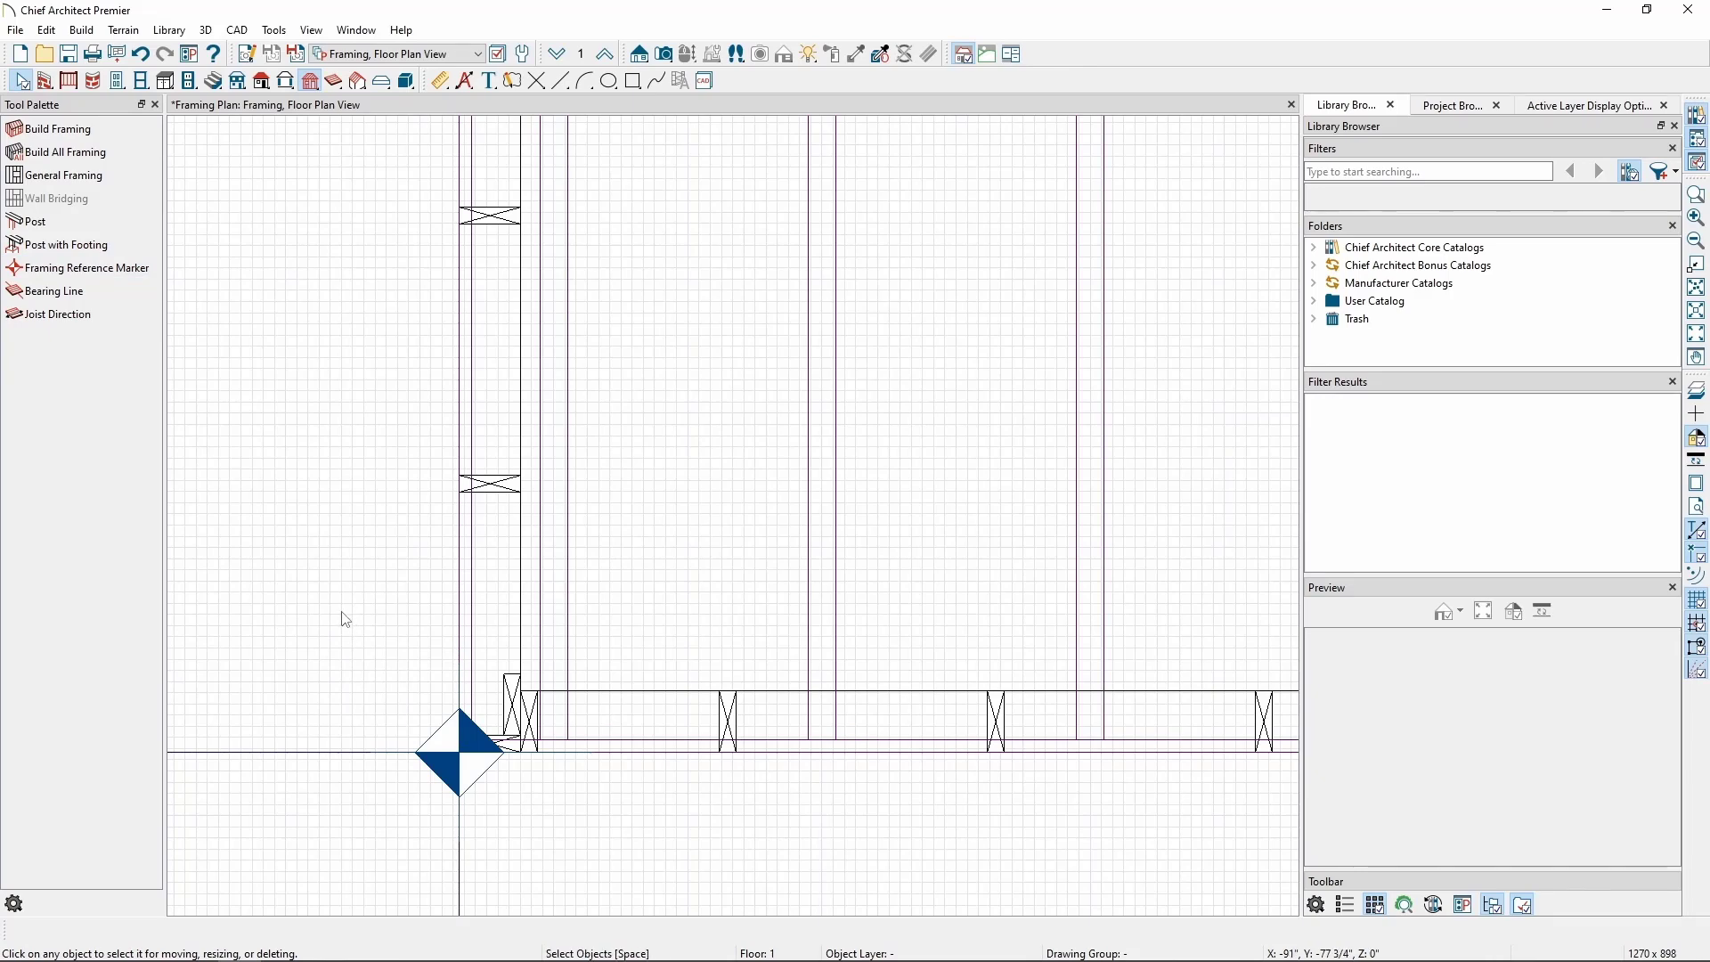
pyautogui.scroll(-1, 346, 621)
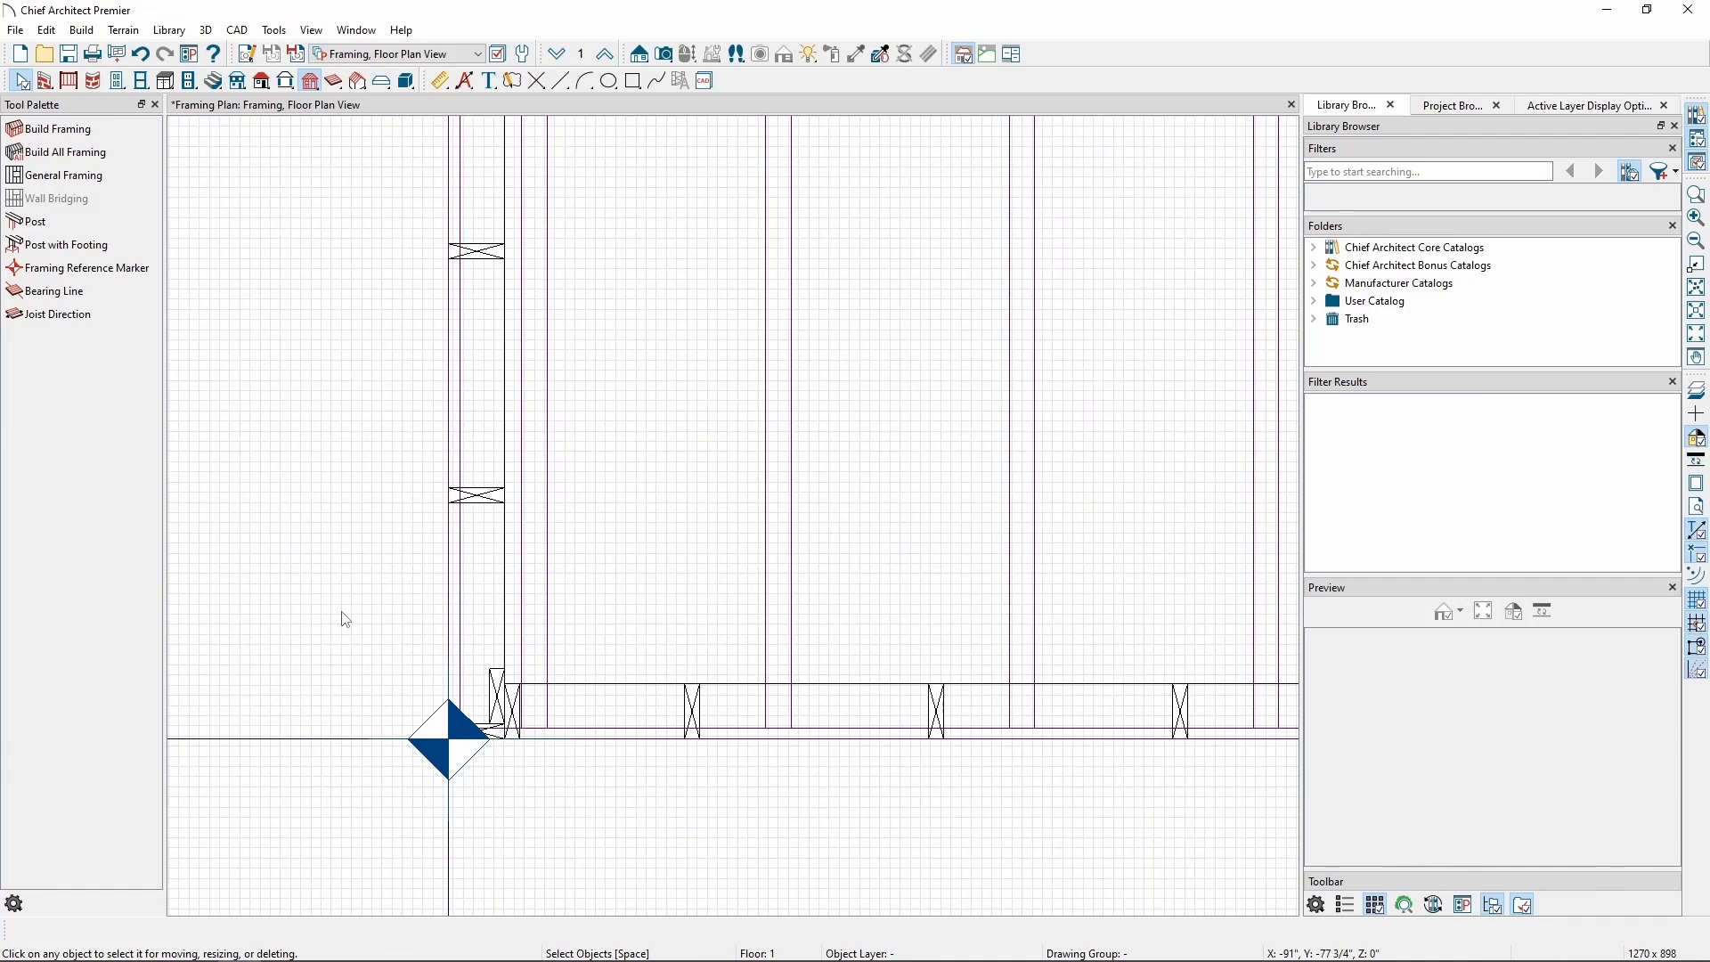
pyautogui.scroll(-1, 348, 620)
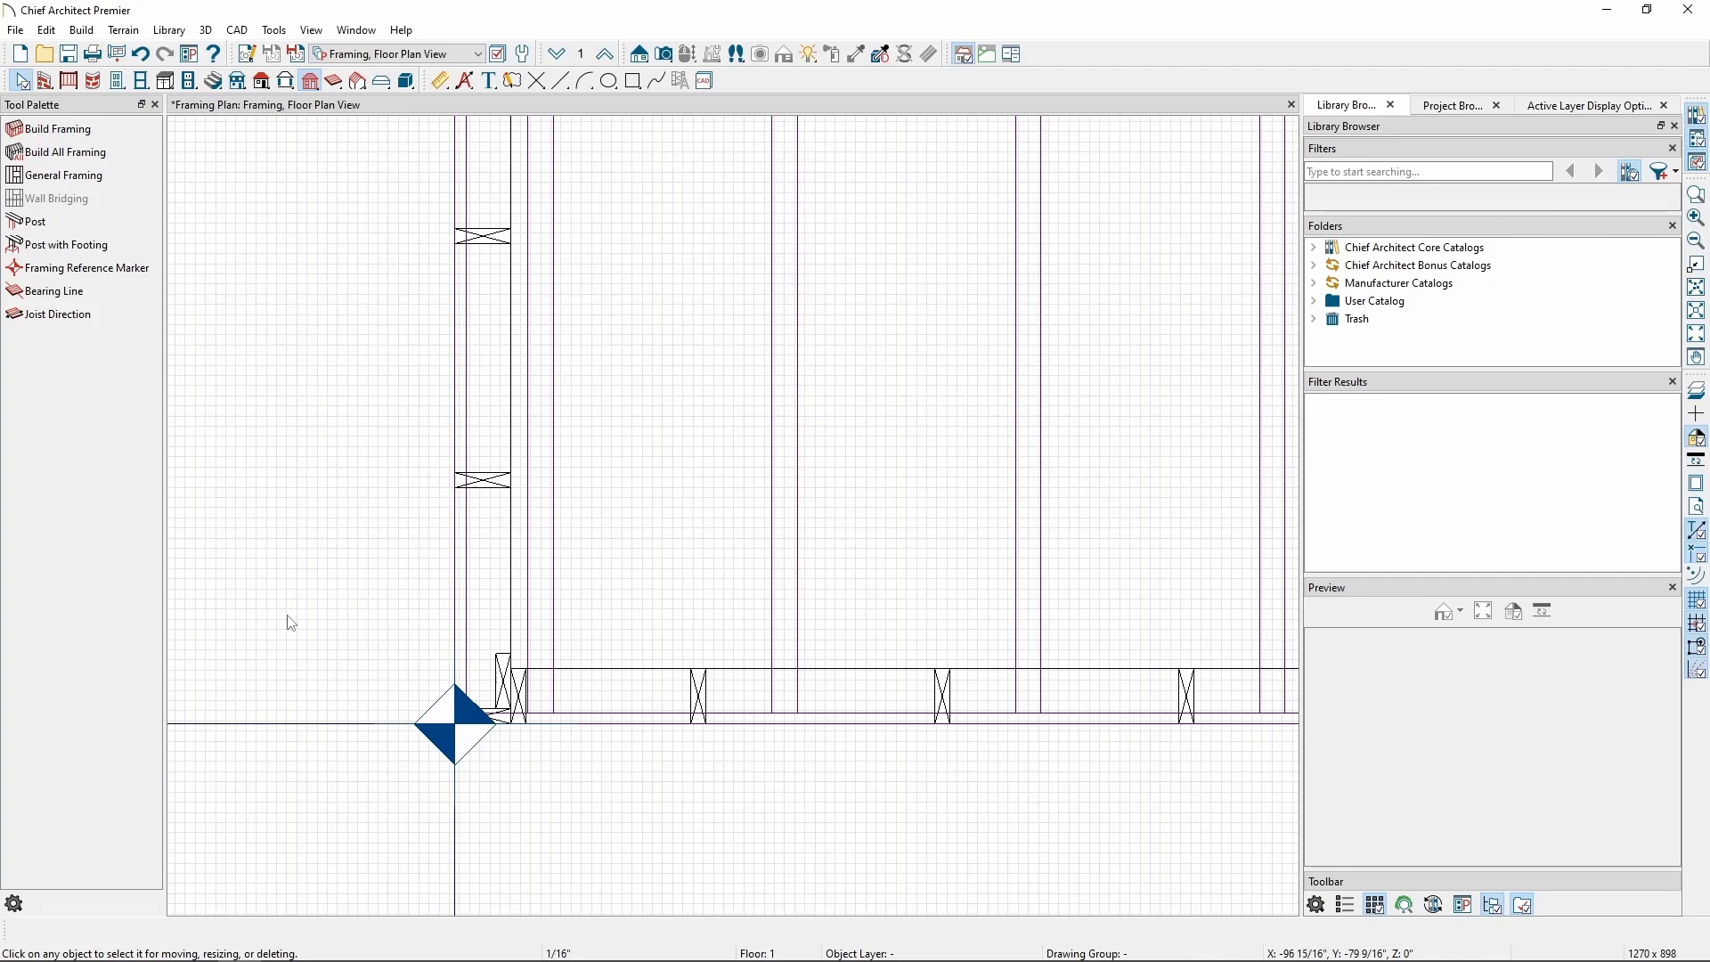
pyautogui.scroll(-1, 292, 624)
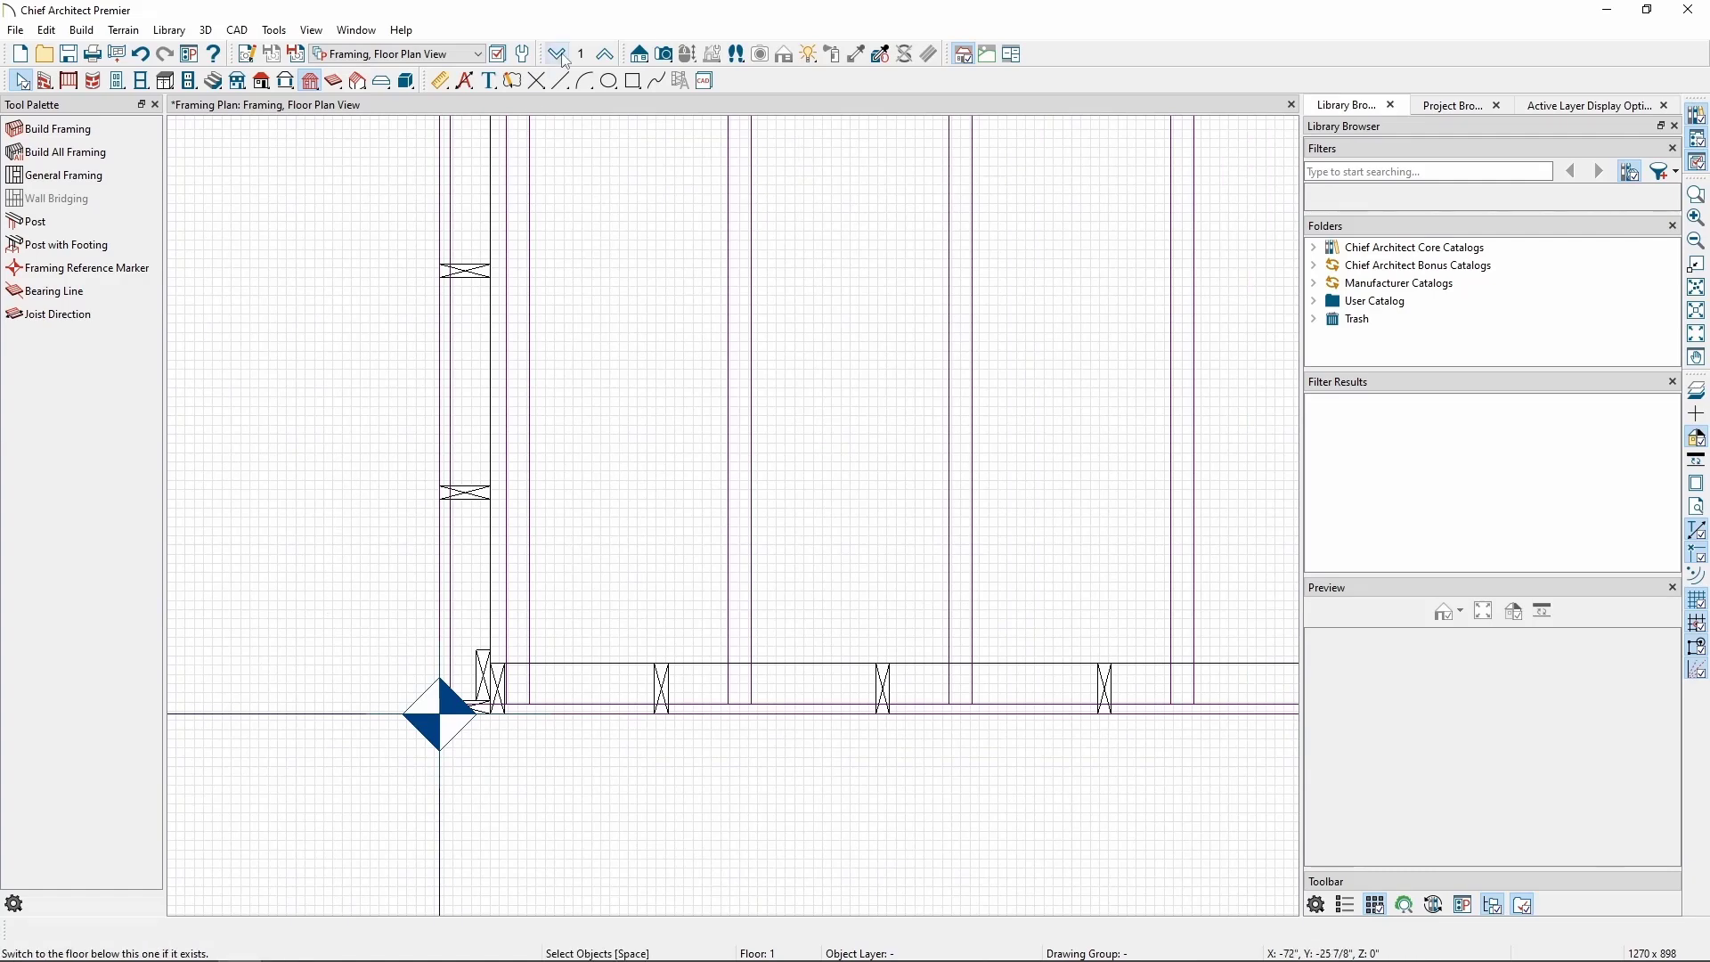
pyautogui.click(609, 55)
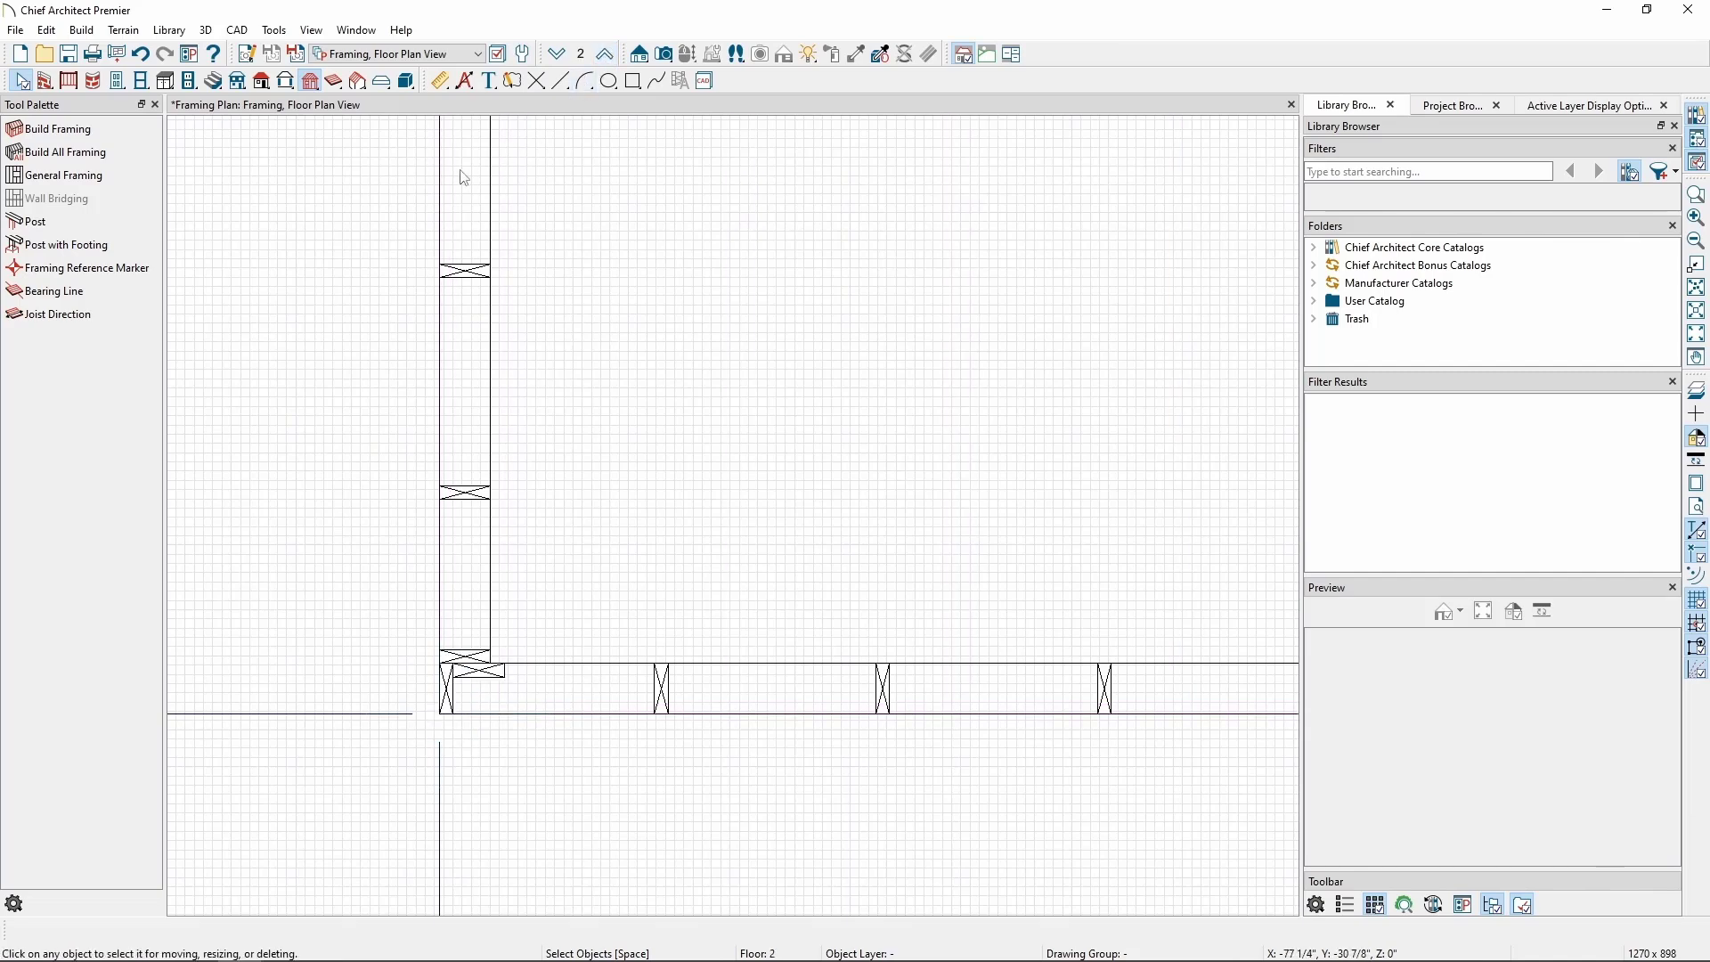
pyautogui.click(153, 275)
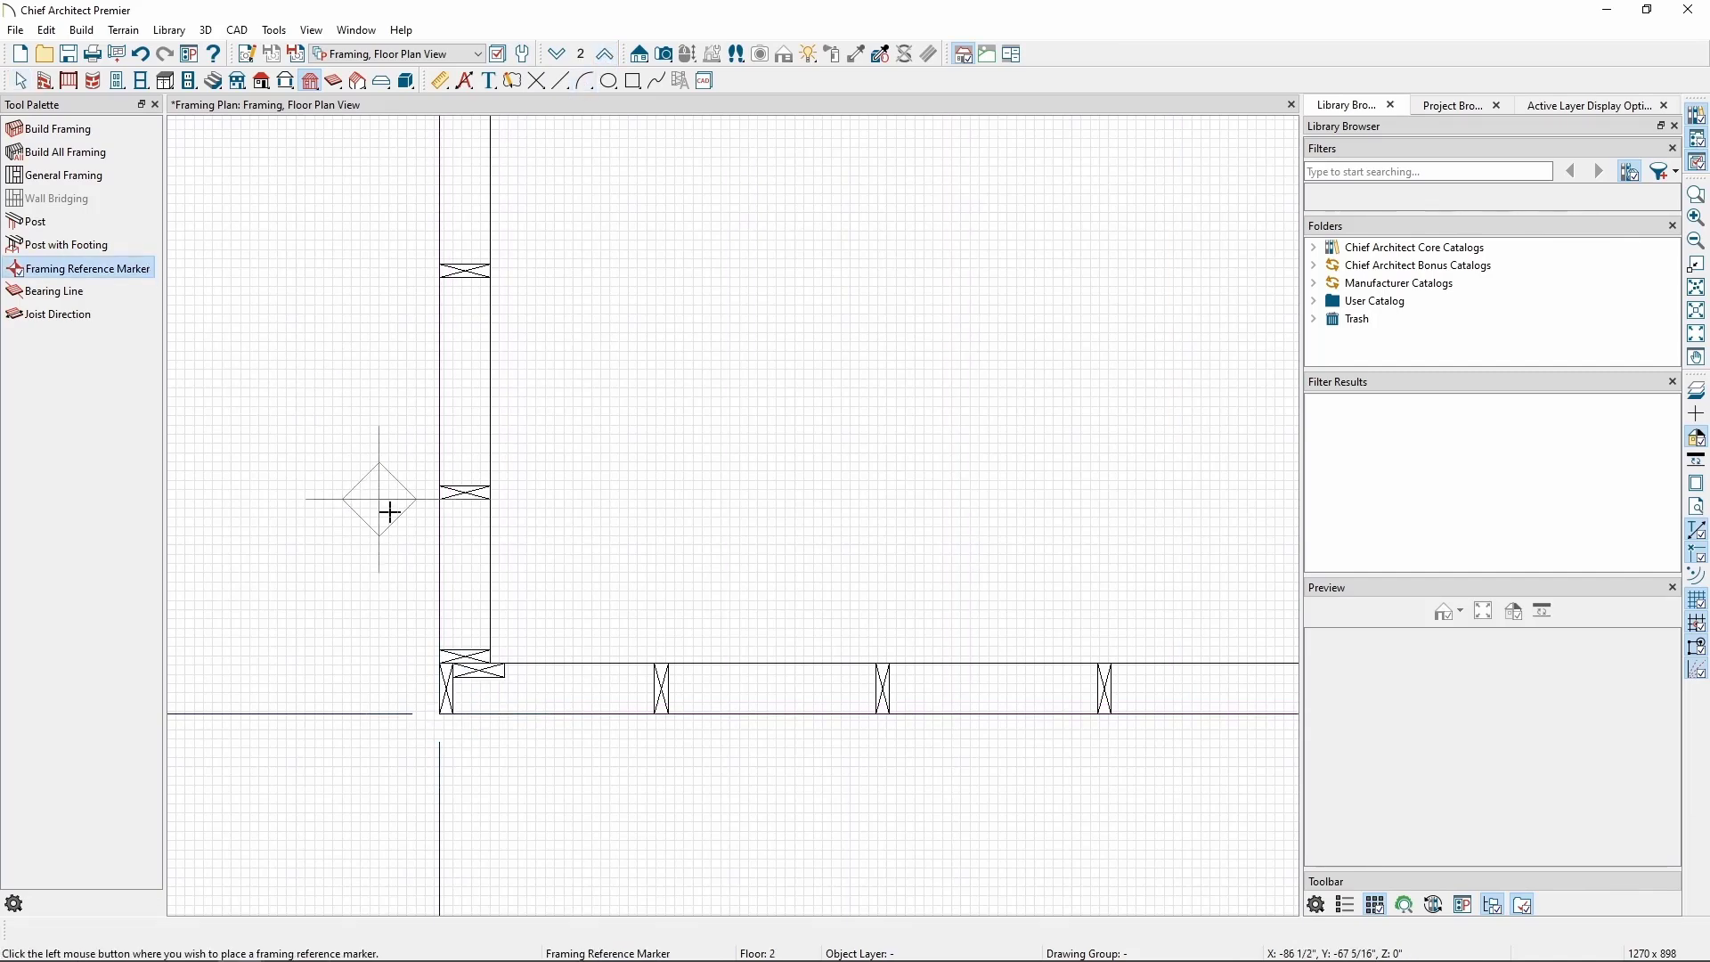
pyautogui.click(490, 663)
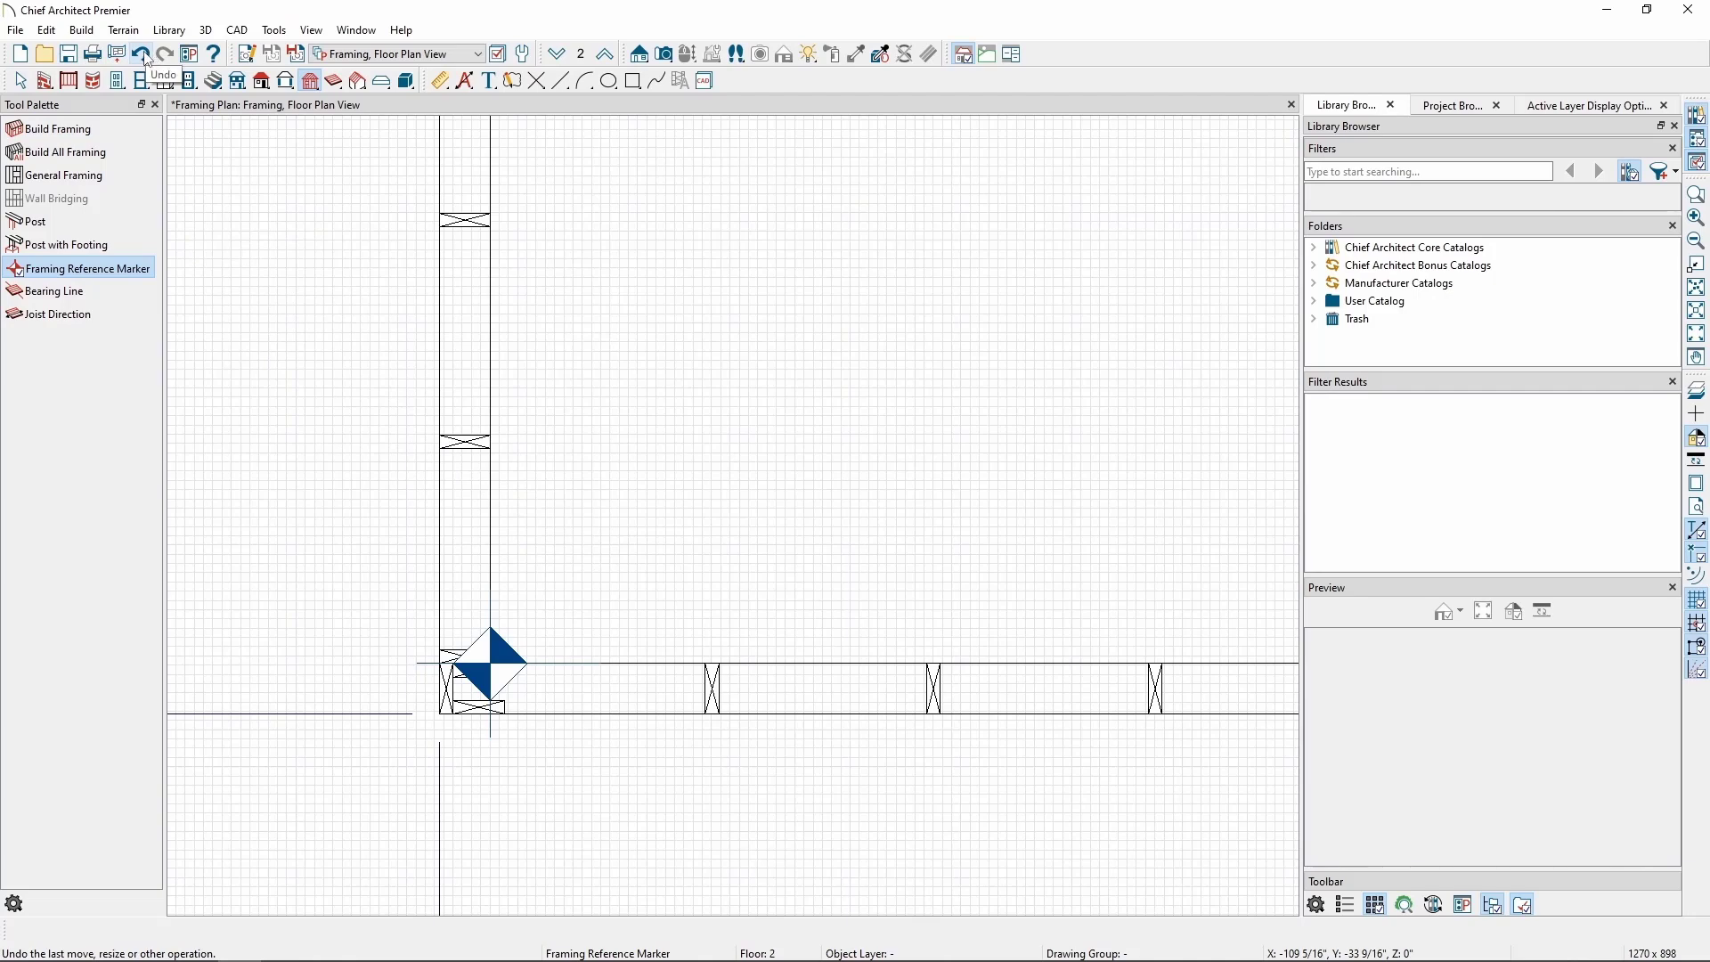
pyautogui.click(143, 56)
pyautogui.click(557, 55)
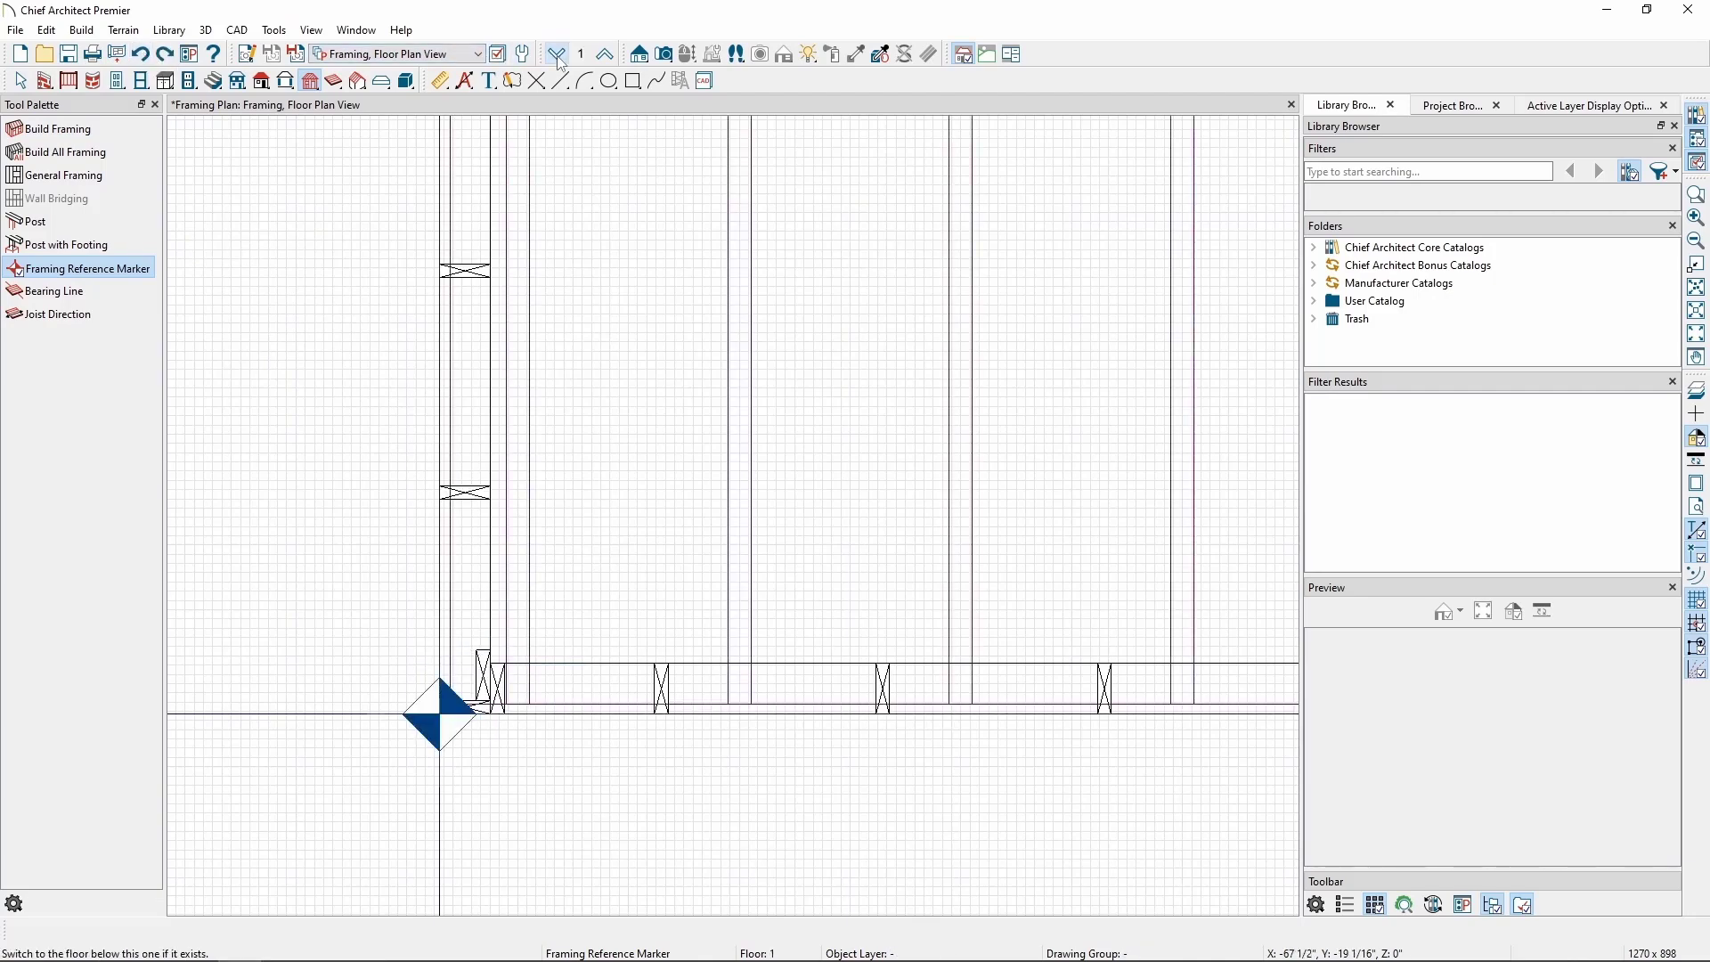
pyautogui.click(440, 81)
pyautogui.click(71, 152)
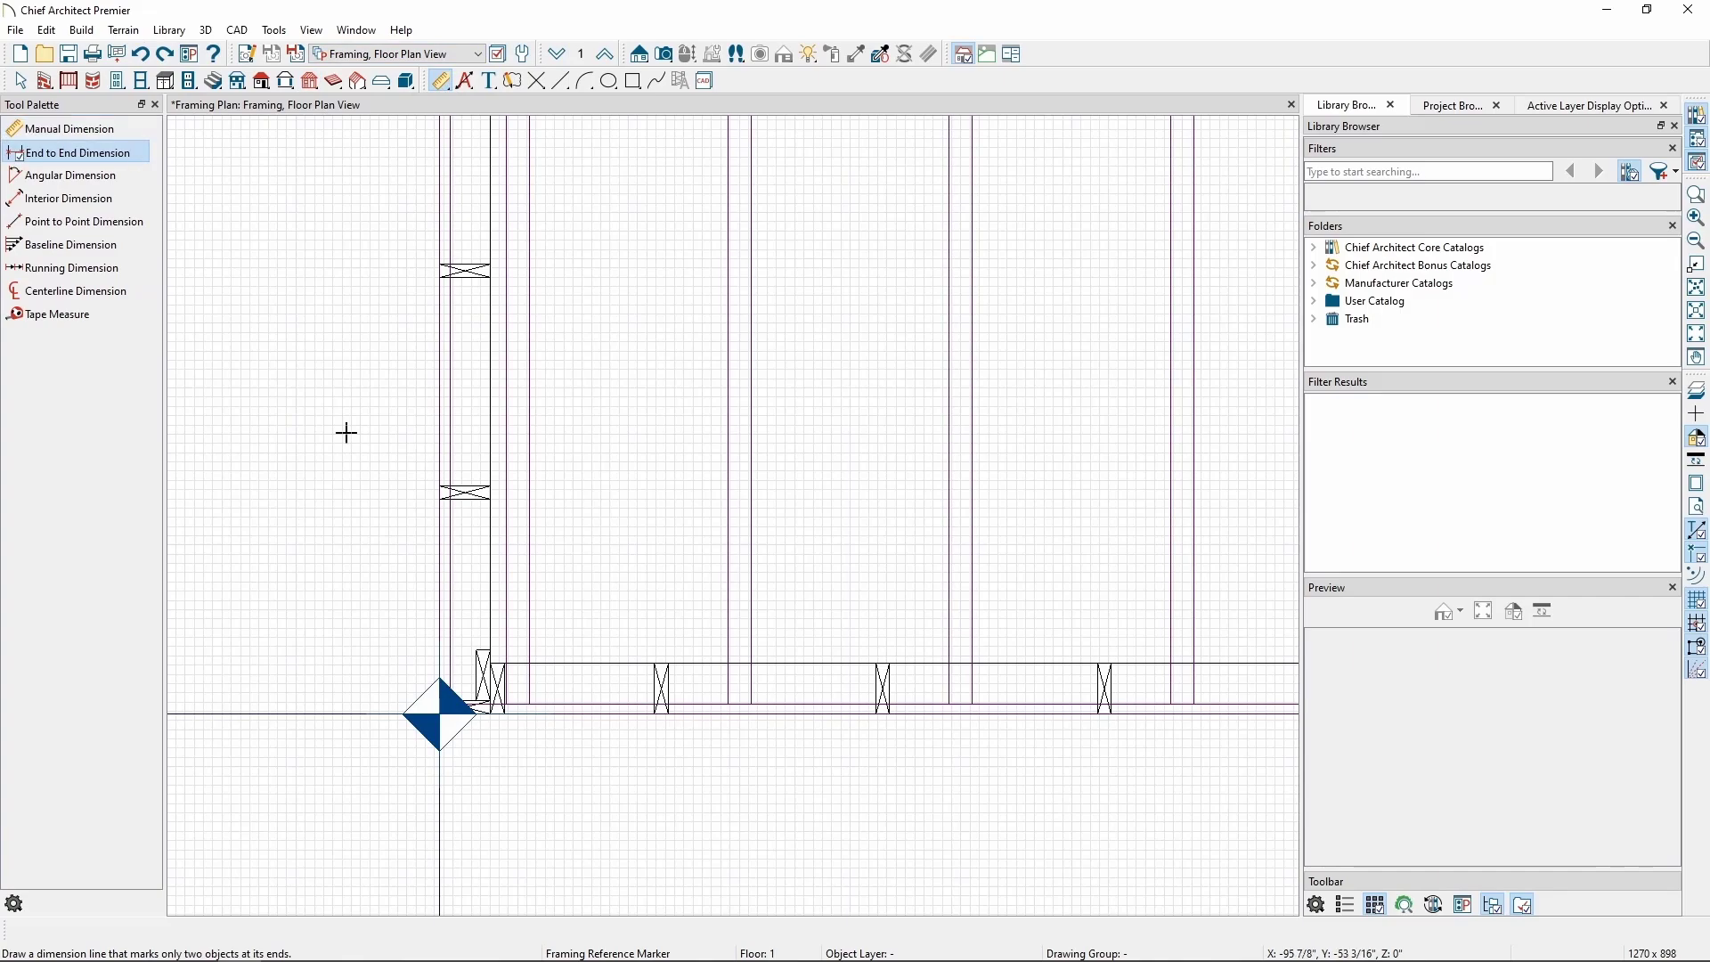
pyautogui.scroll(2, 467, 749)
pyautogui.moveTo(386, 712); pyautogui.dragTo(691, 710)
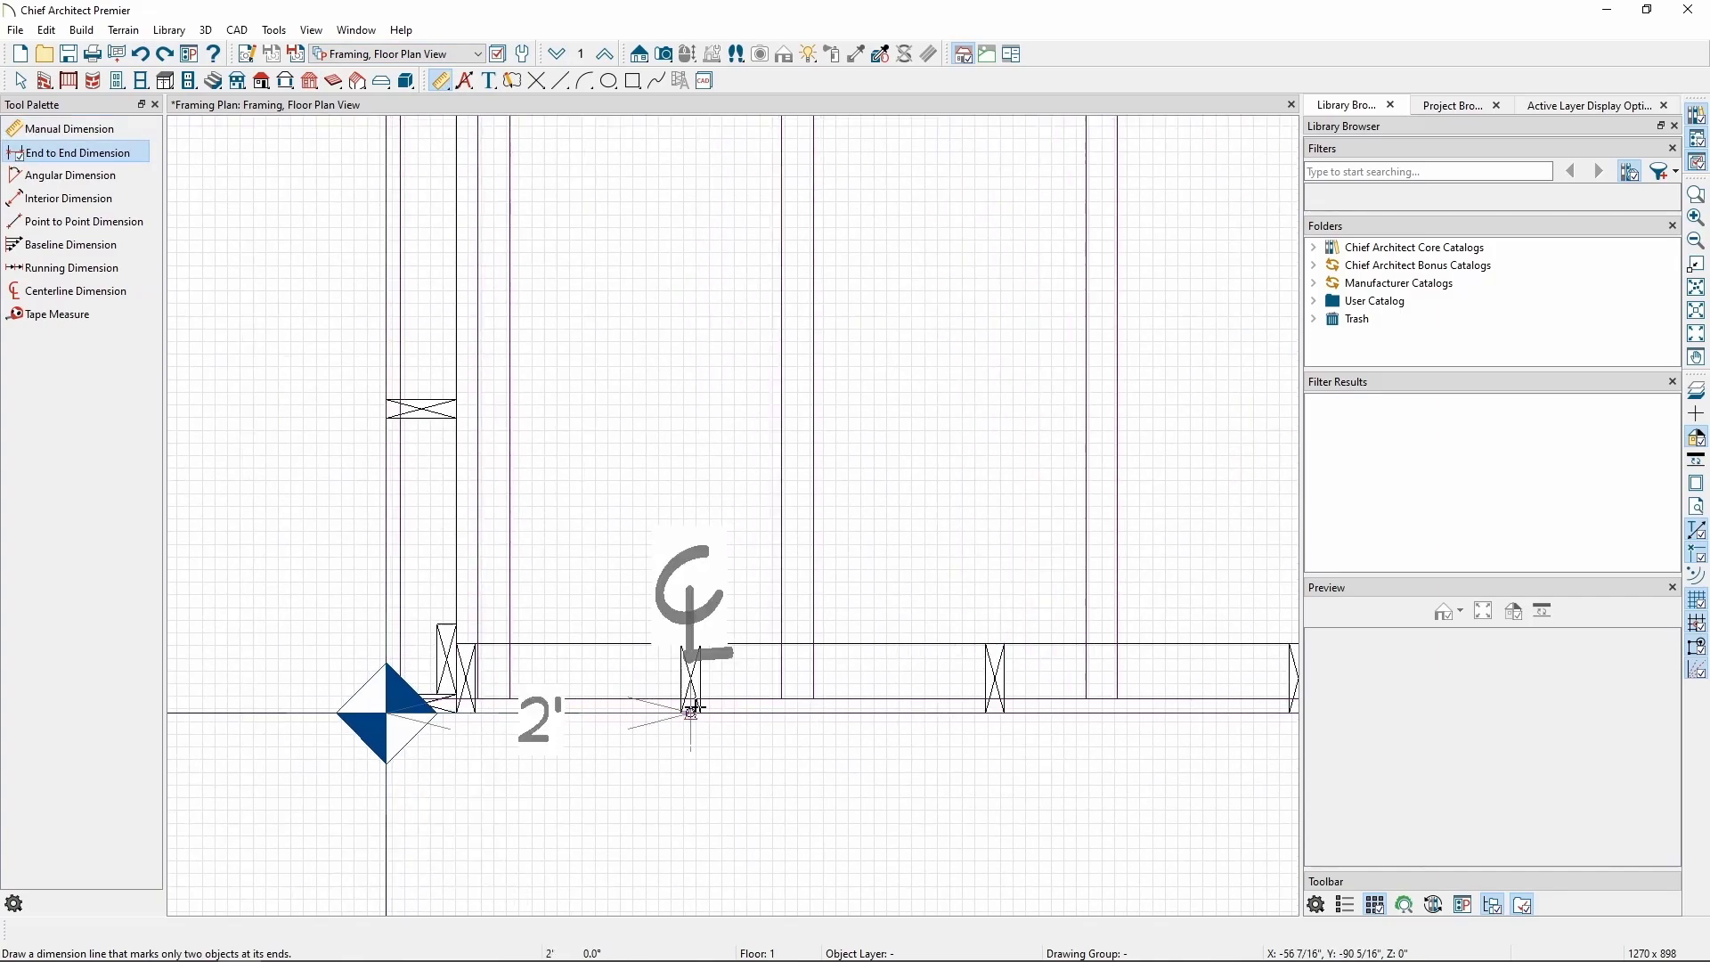
pyautogui.scroll(-1, 691, 712)
pyautogui.scroll(-1, 687, 712)
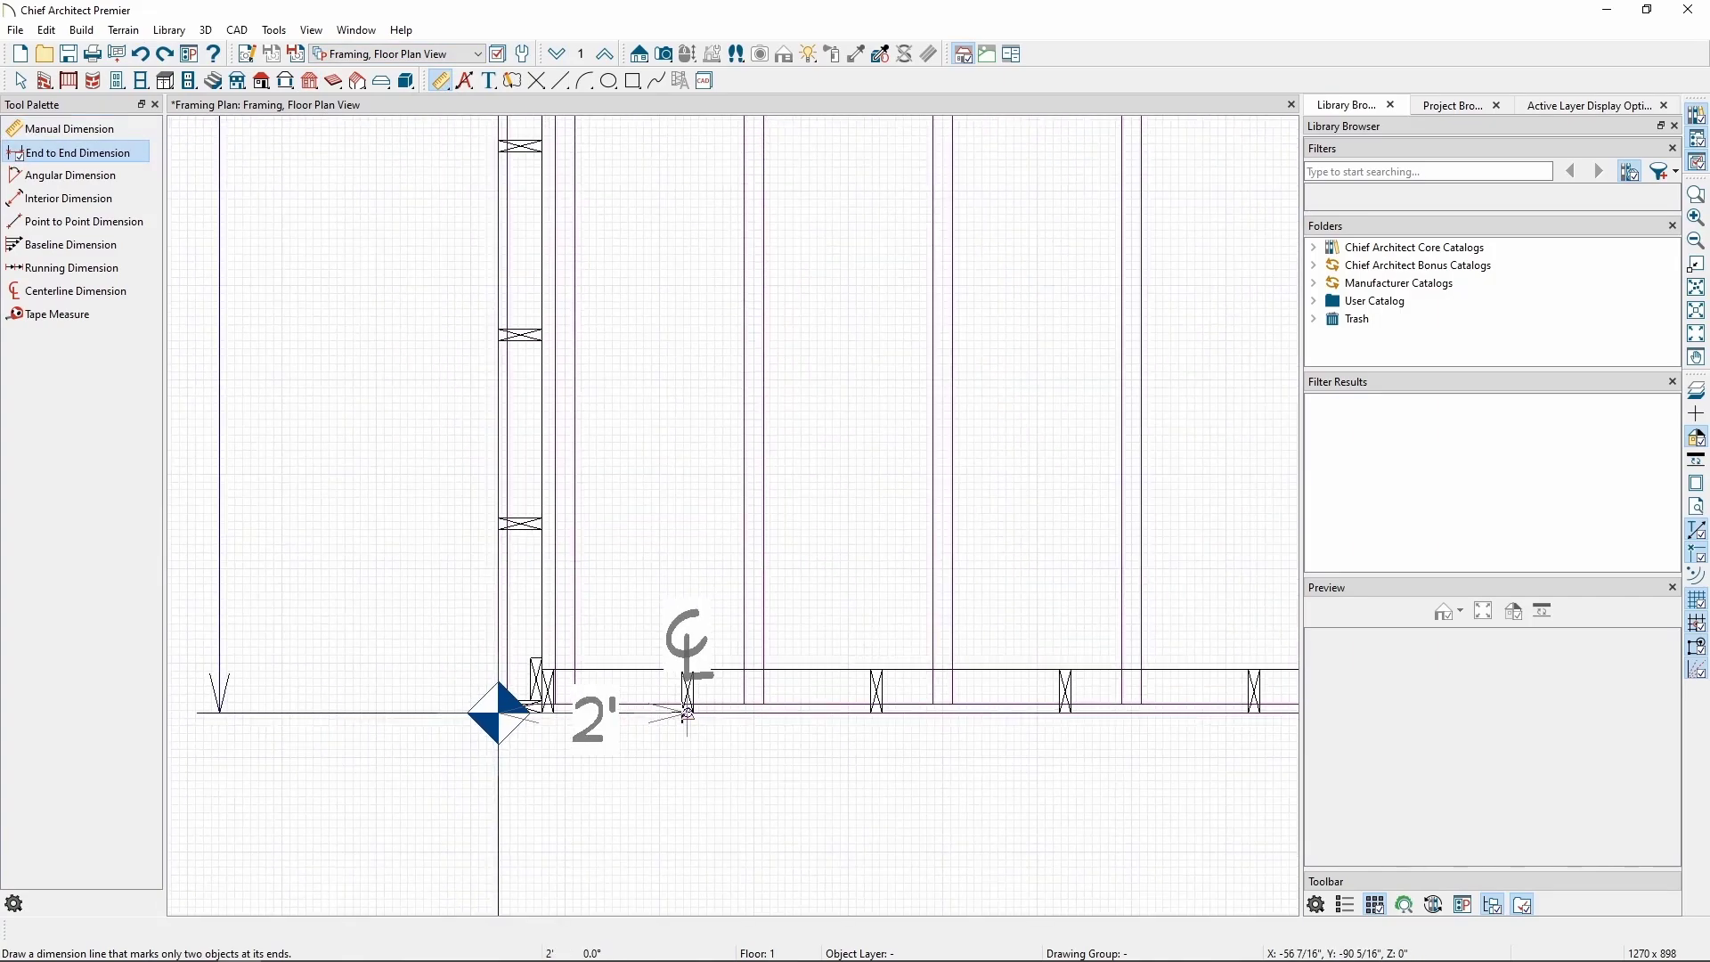
pyautogui.moveTo(687, 712); pyautogui.dragTo(687, 712)
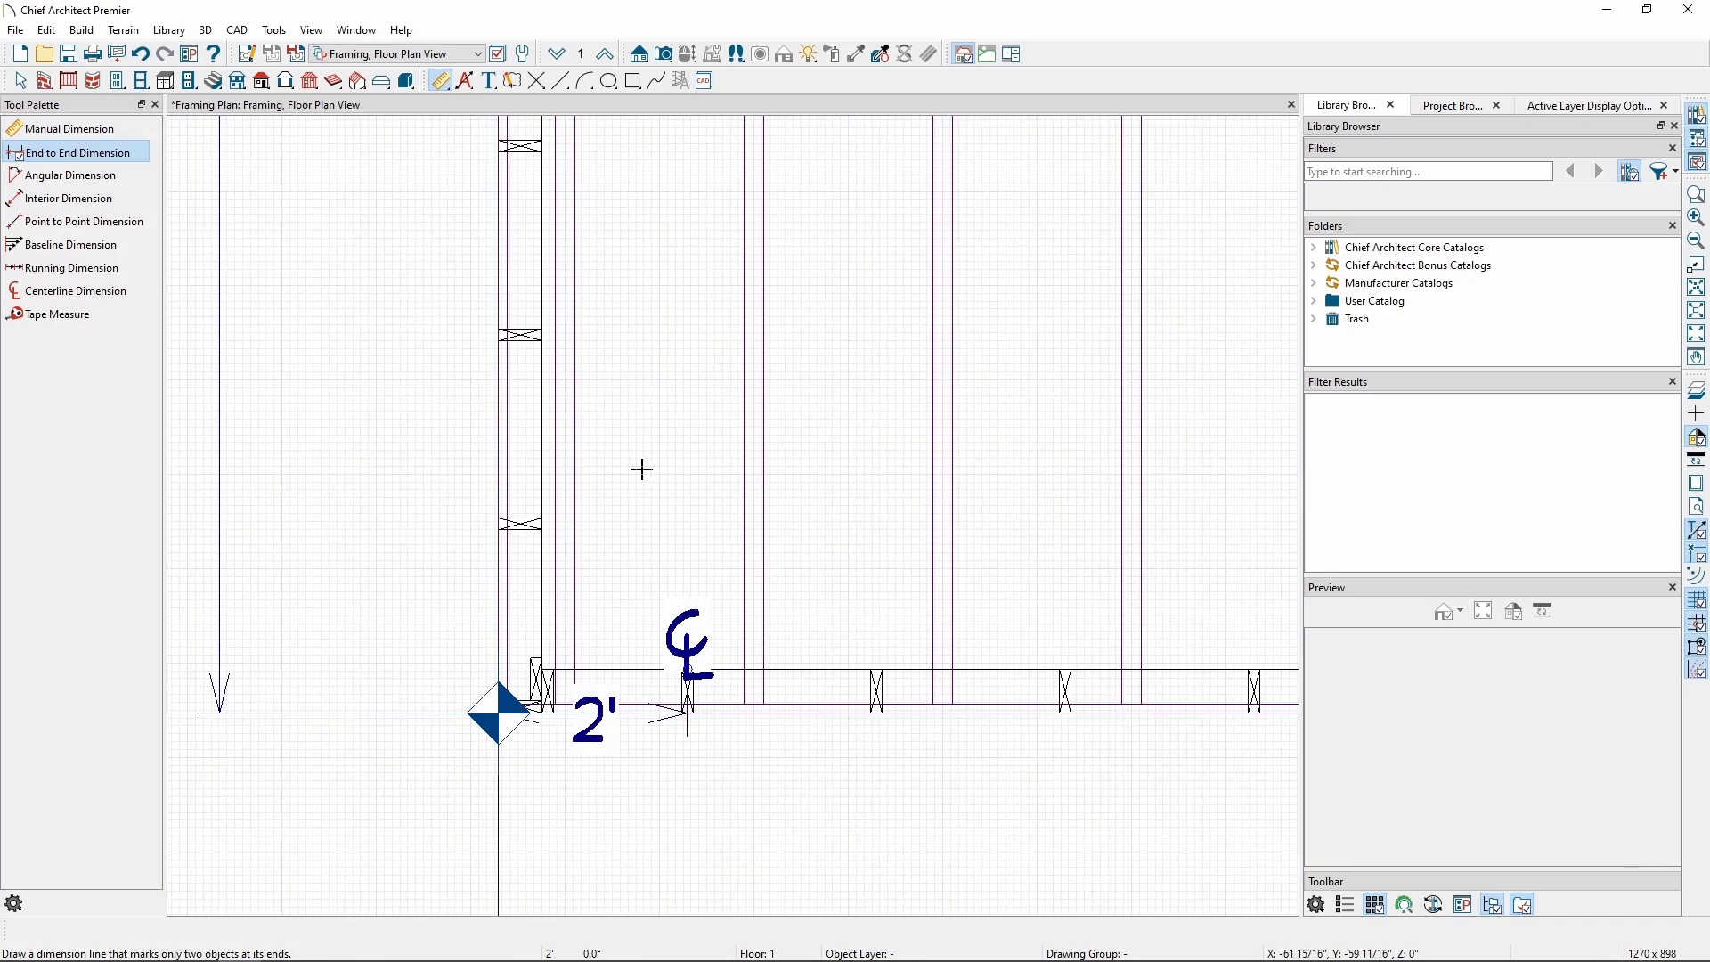
pyautogui.click(143, 59)
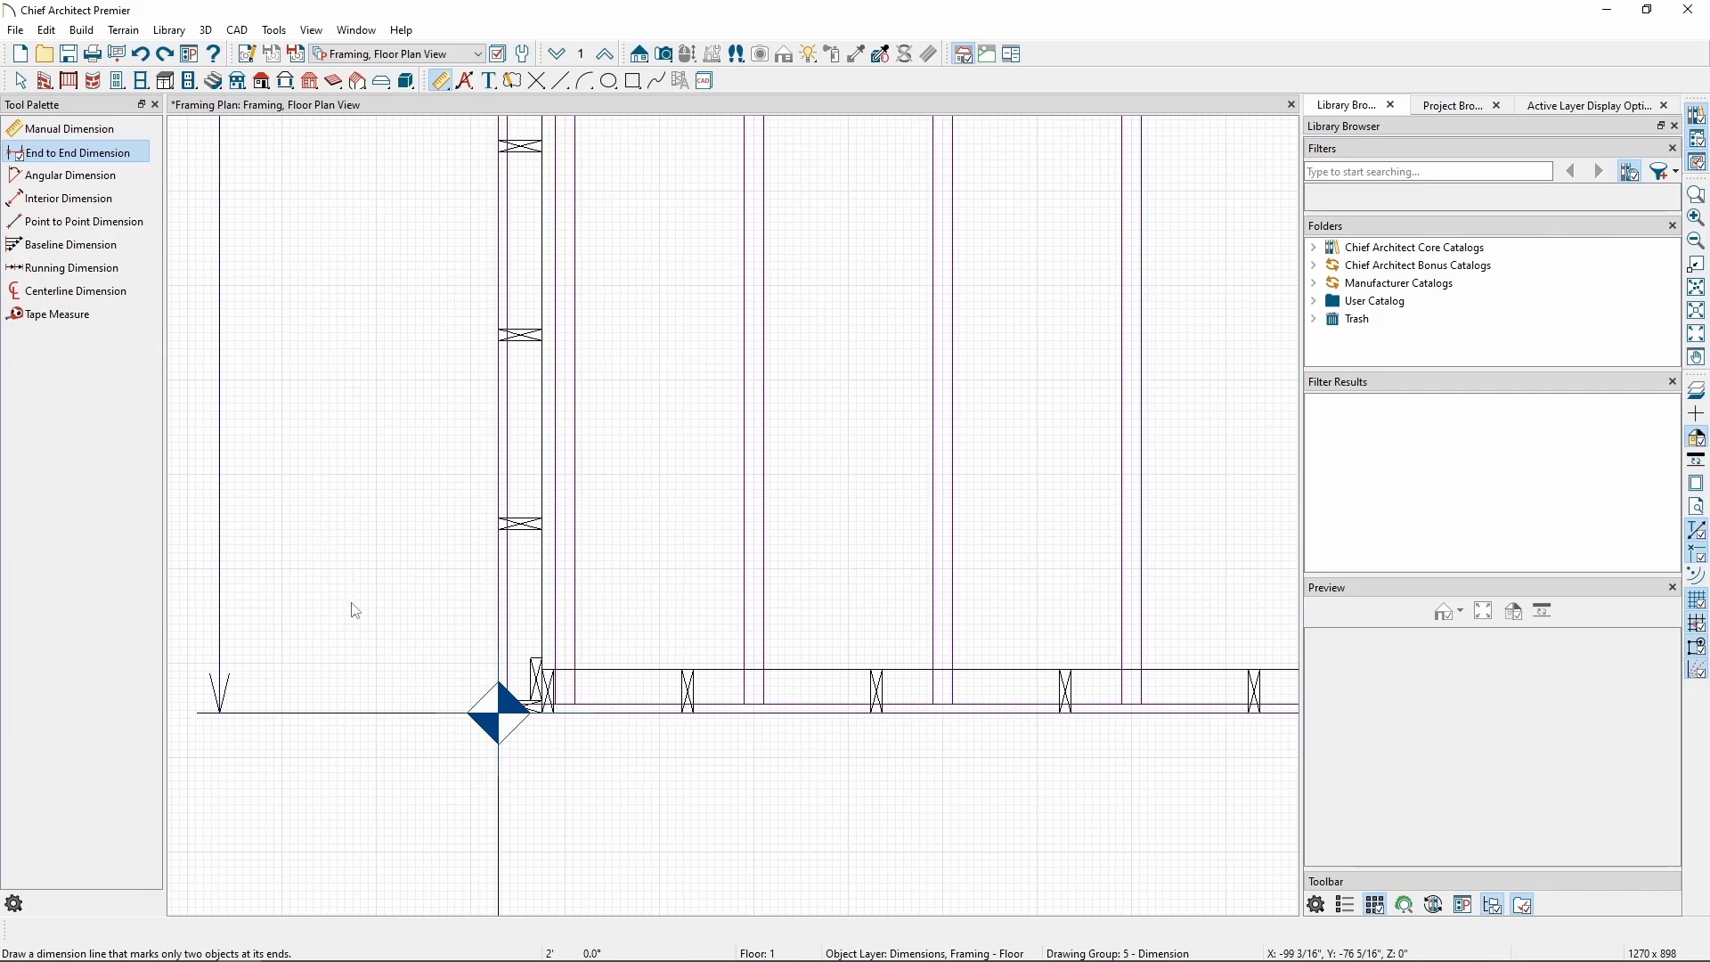
pyautogui.press('space')
pyautogui.click(499, 713)
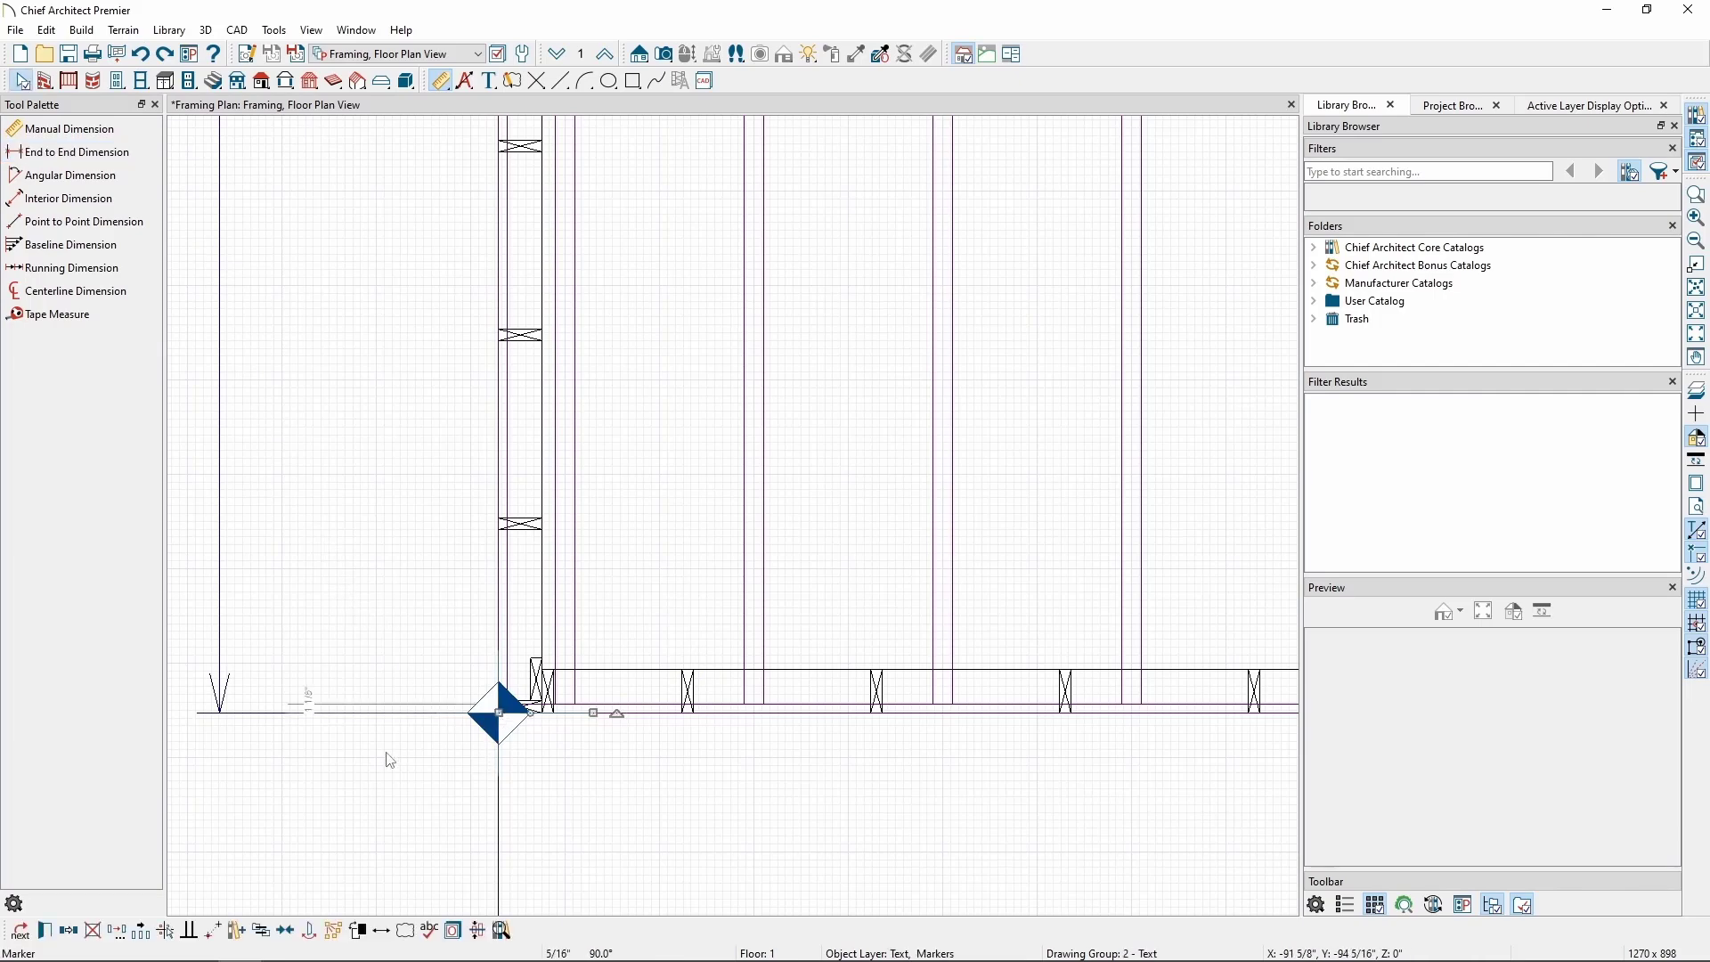
# Step: Set the reference marker's Marker Text to 'FR' after reviewing its line and text styles
pyautogui.click(46, 932)
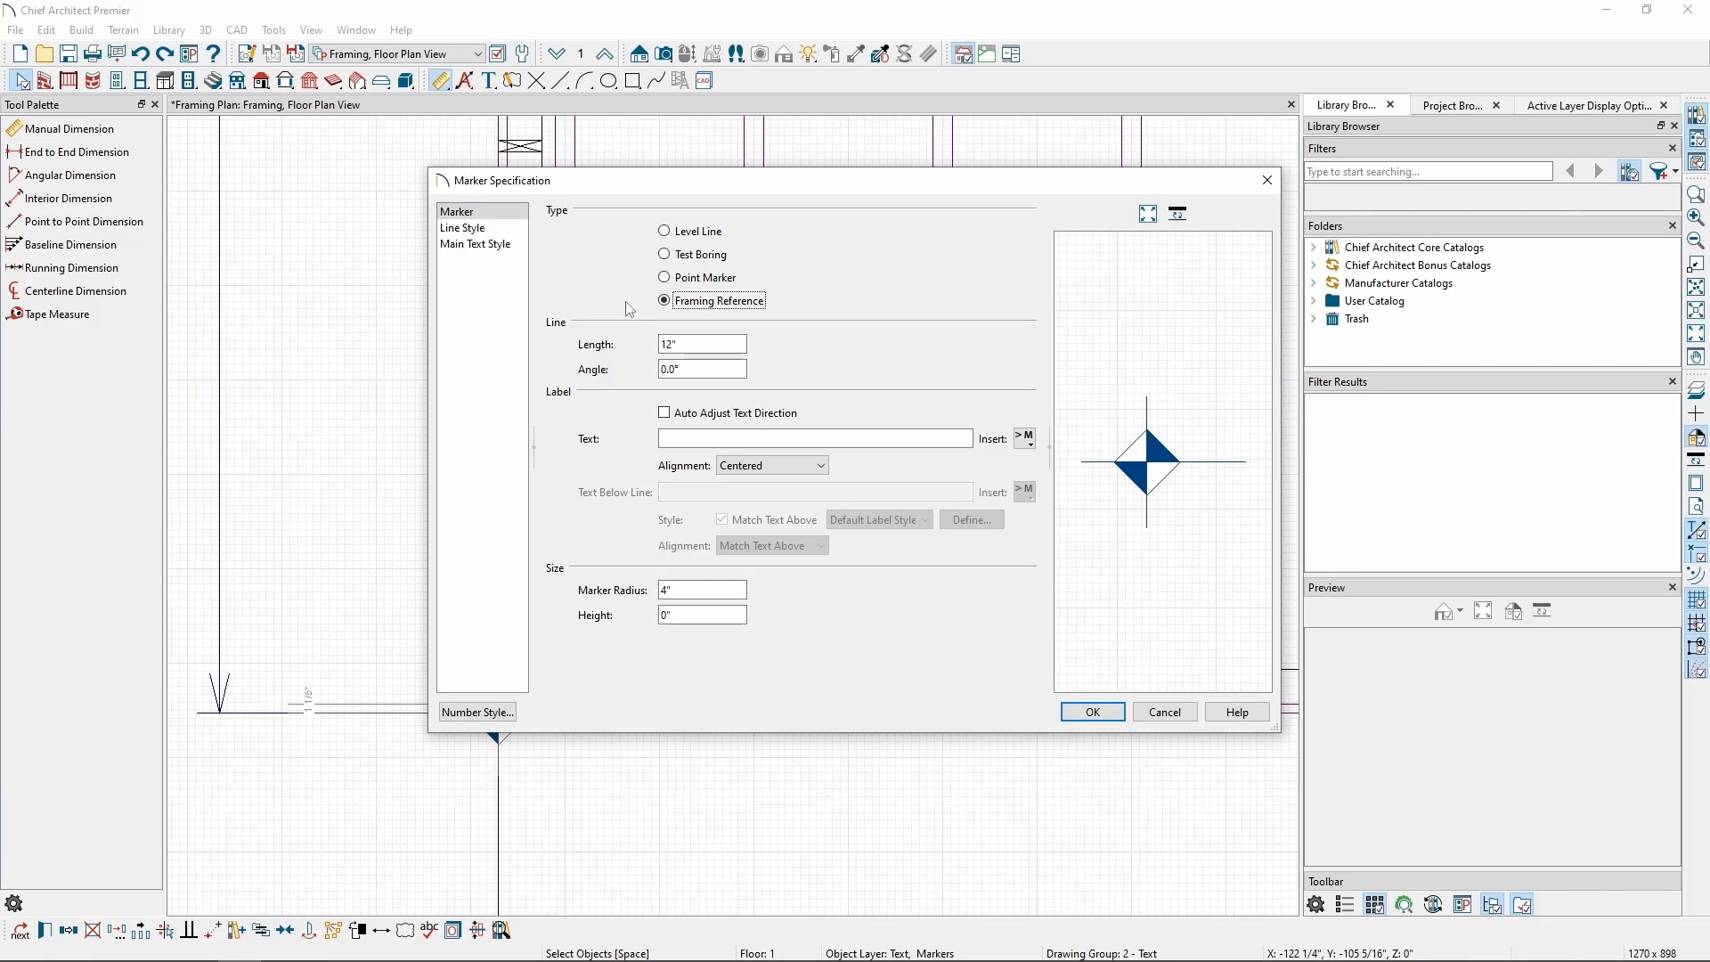
pyautogui.click(496, 230)
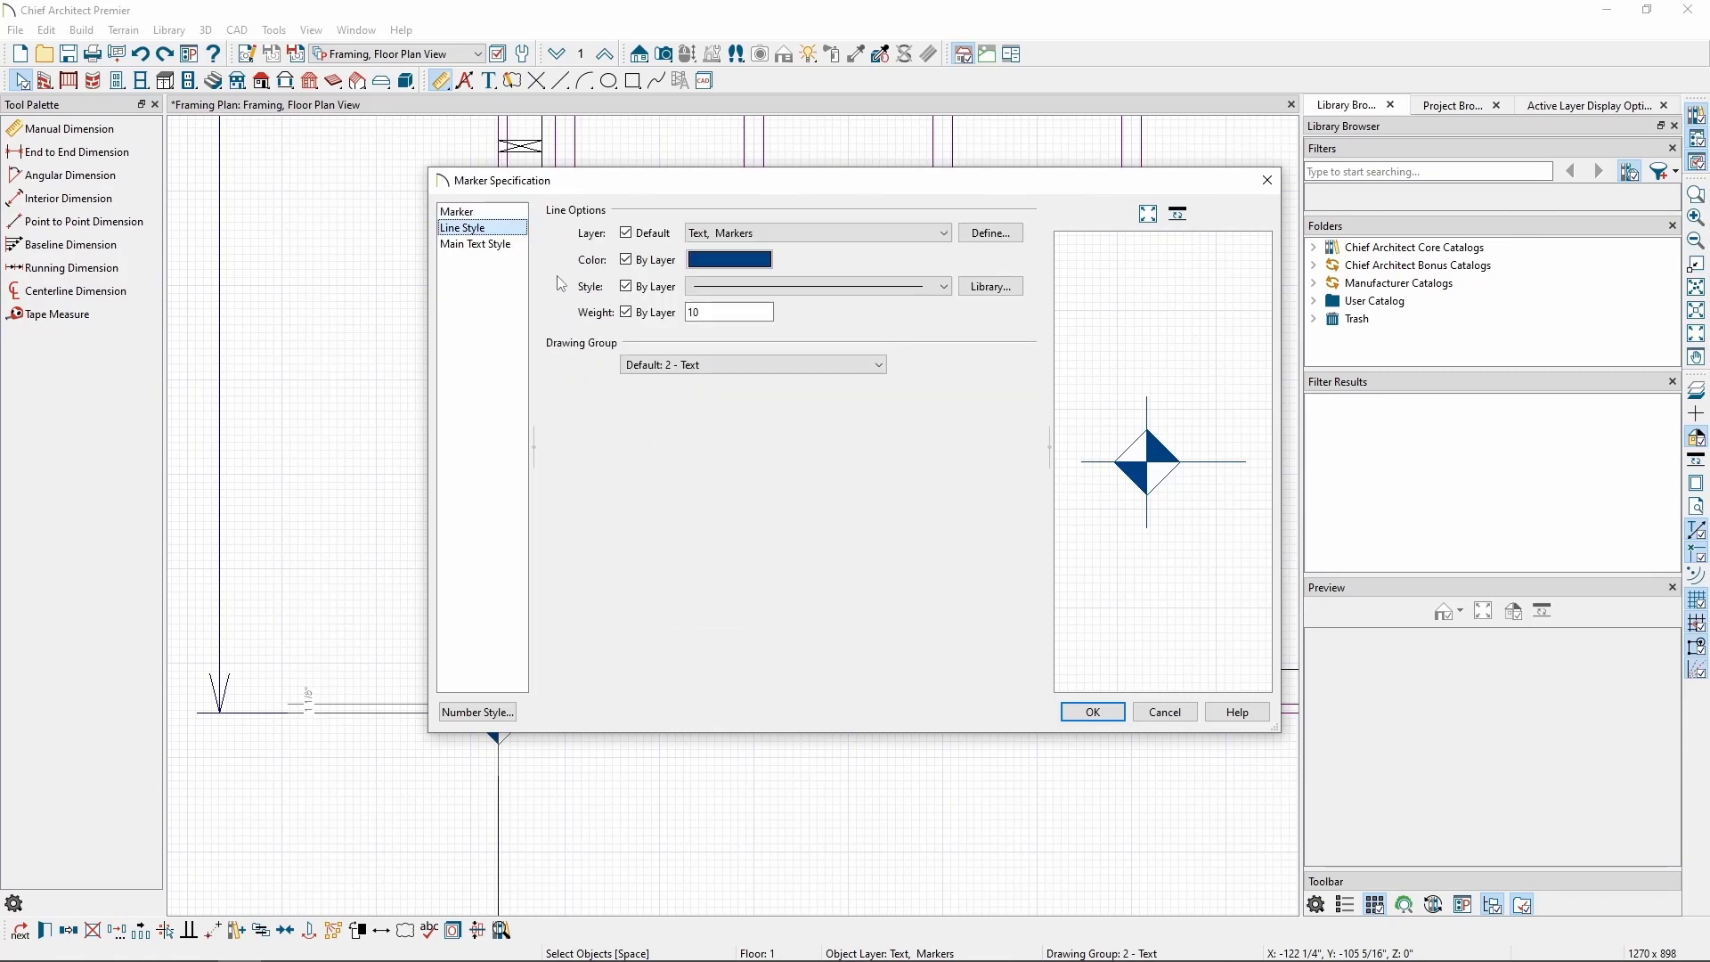
pyautogui.click(499, 245)
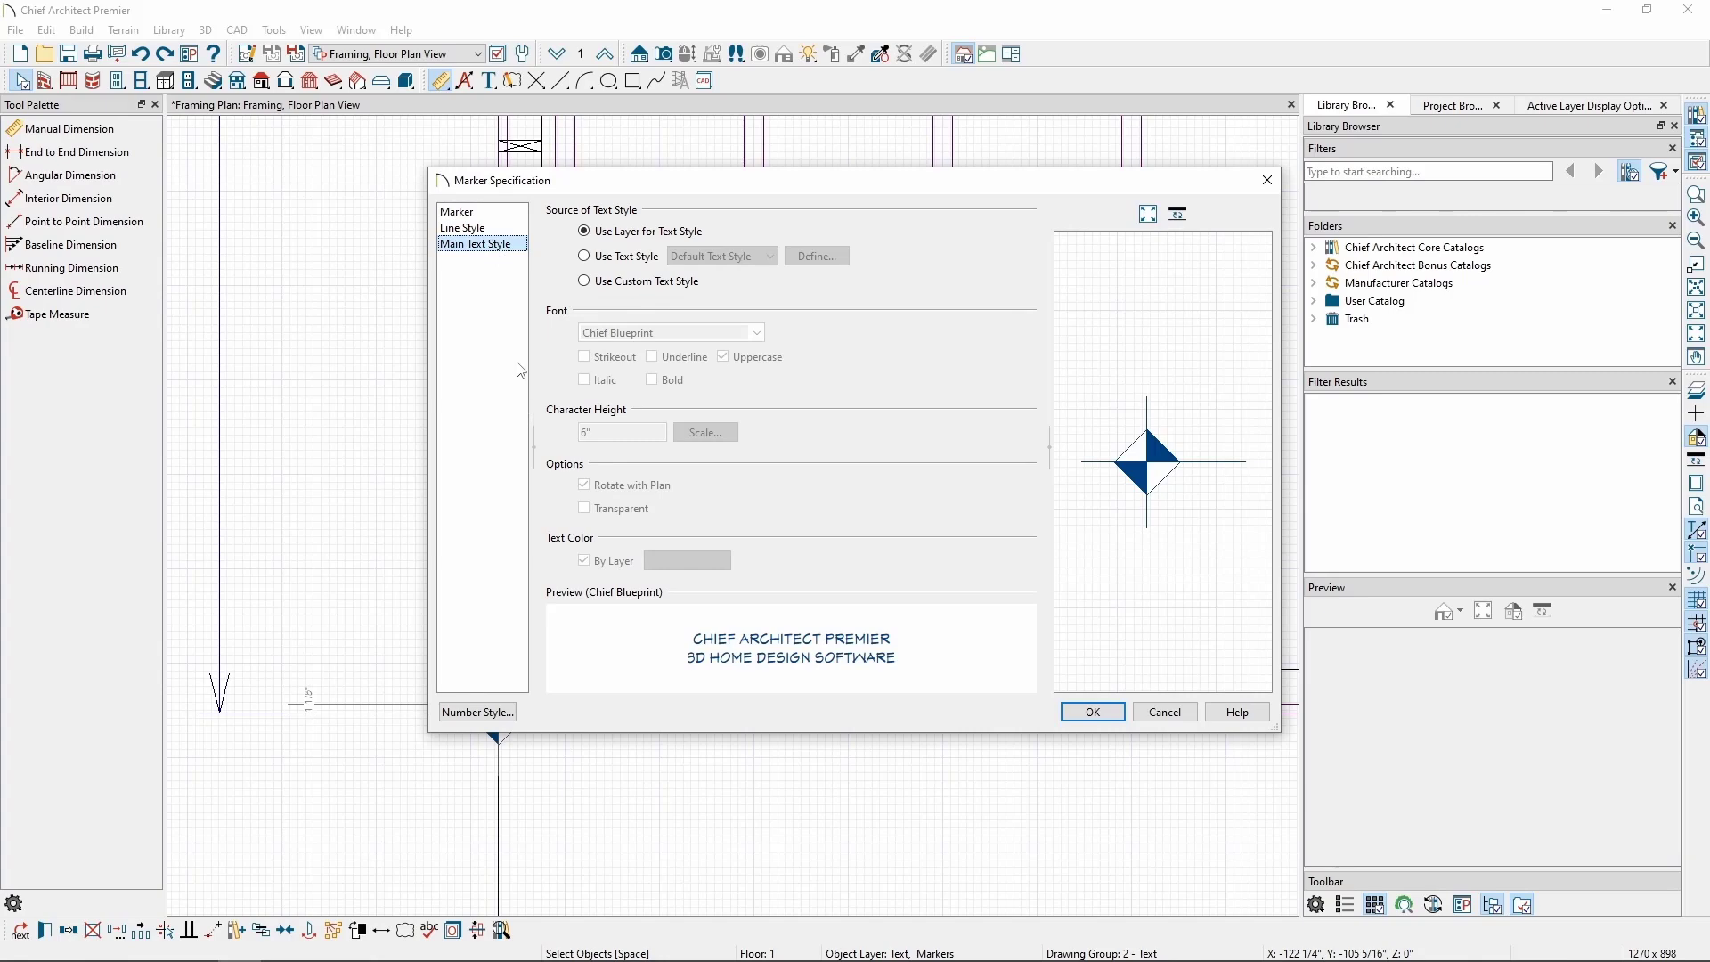
pyautogui.click(463, 214)
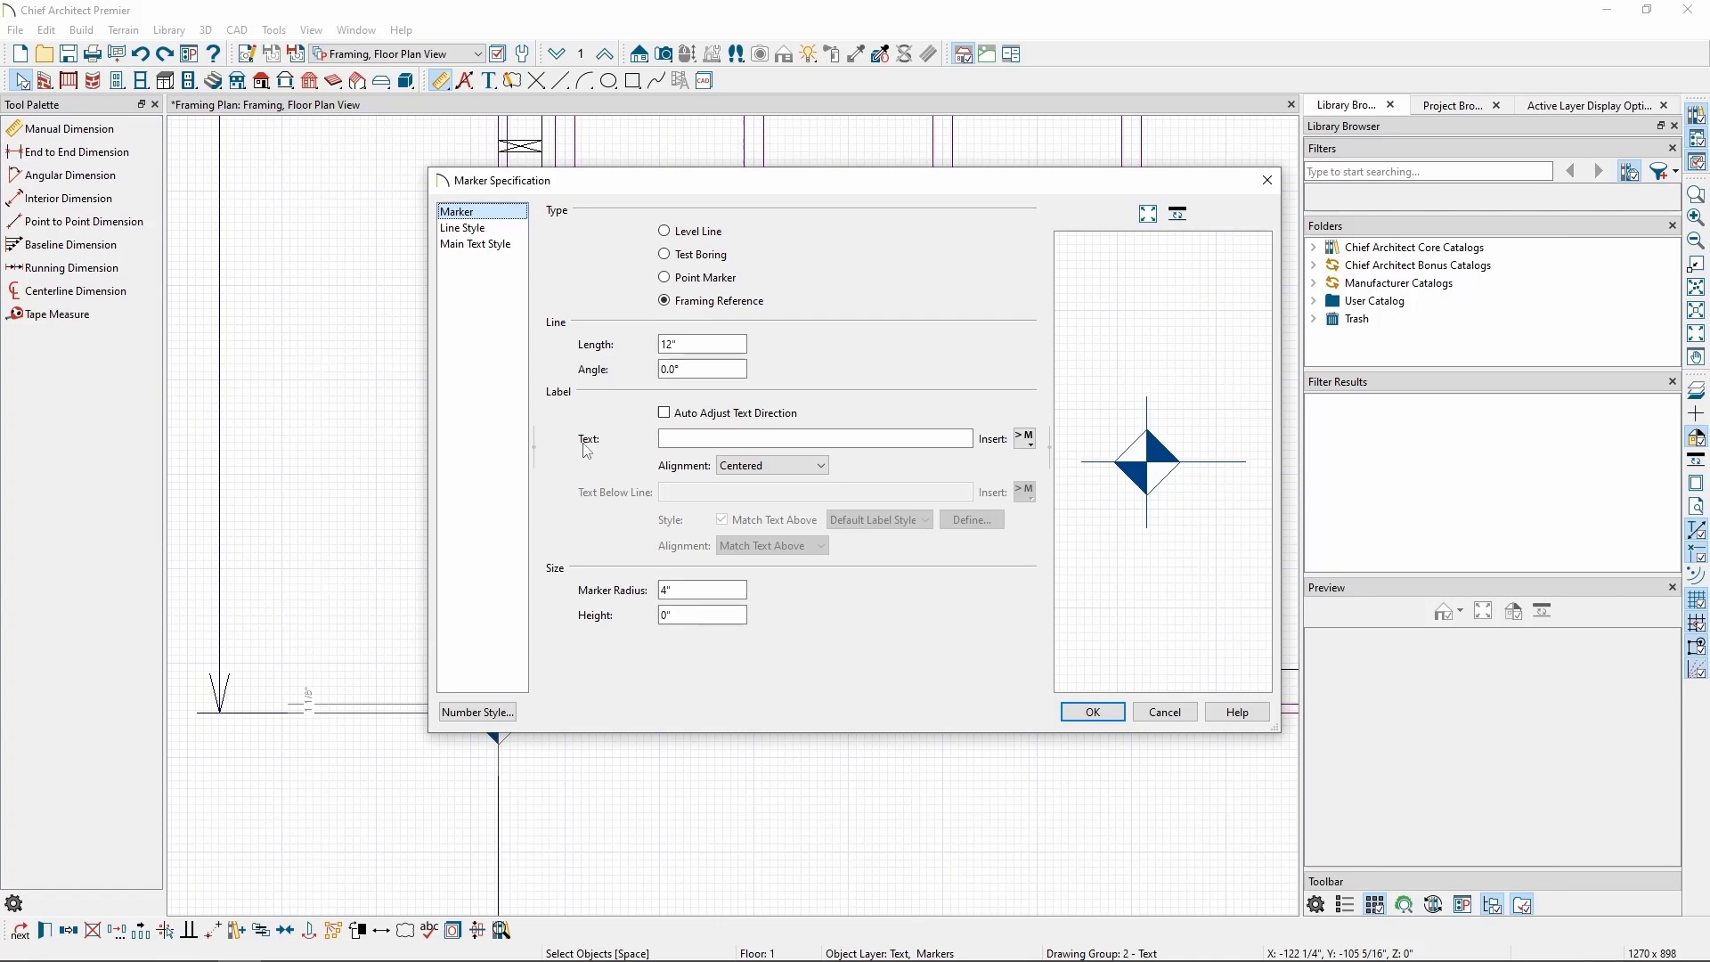
pyautogui.click(677, 439)
pyautogui.write('FR')
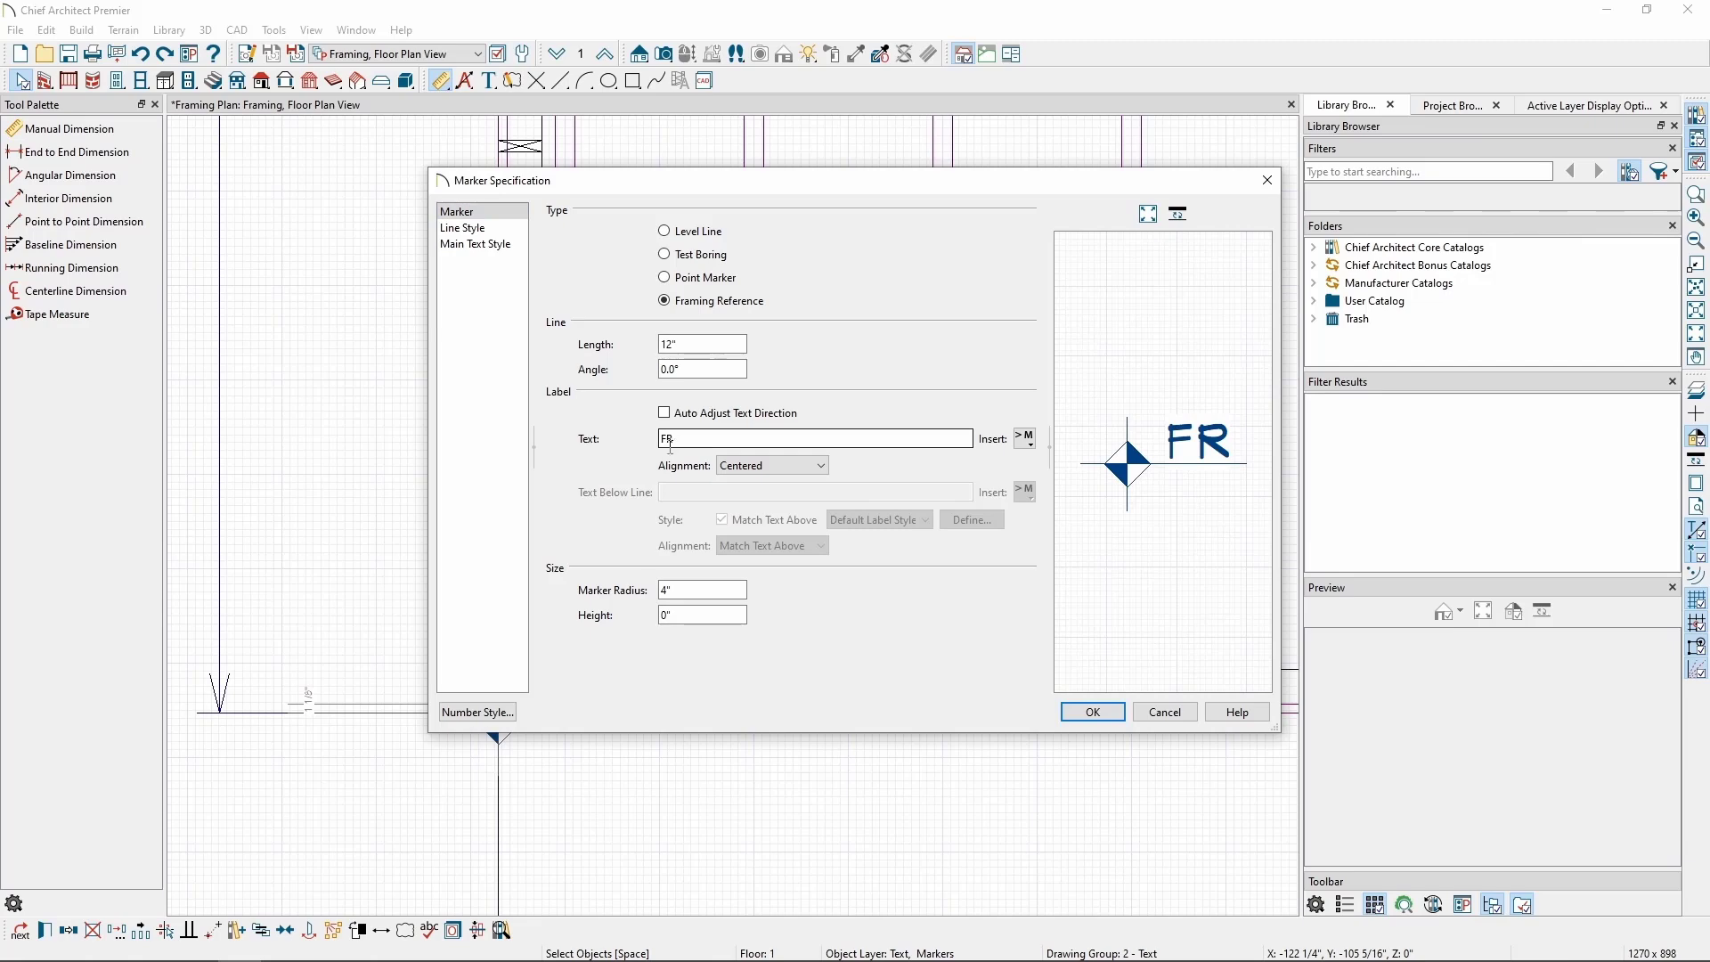
pyautogui.click(1083, 714)
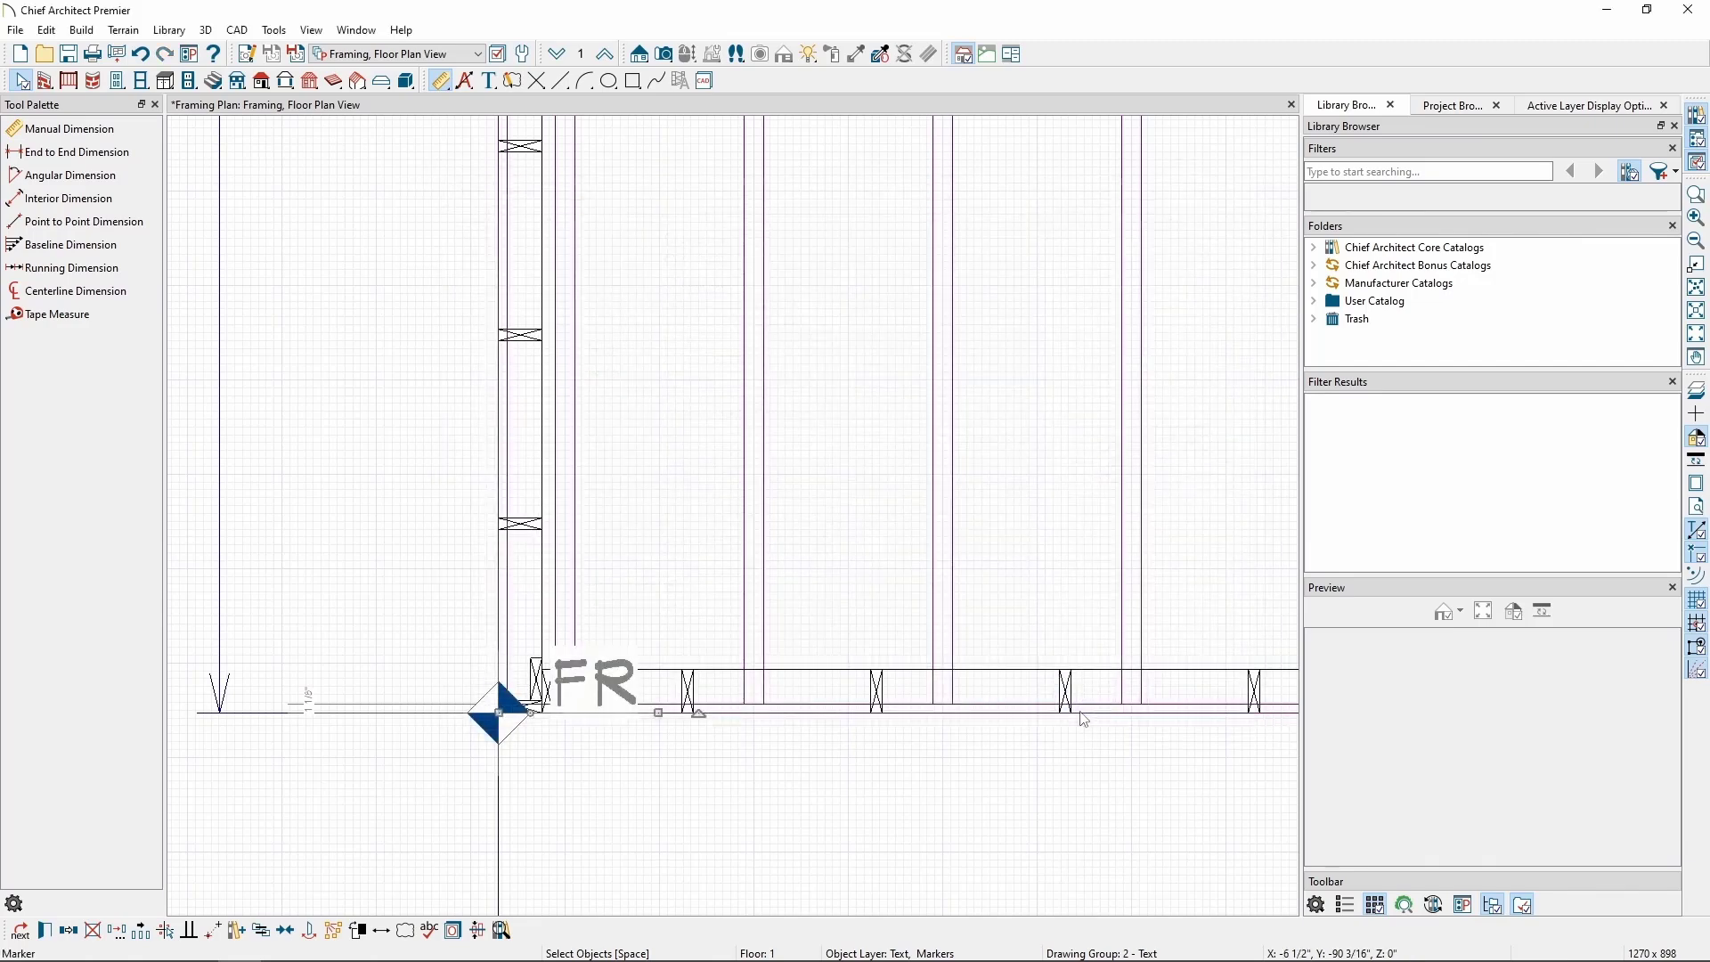
# Step: Drag the FR marker's end handle to lengthen its line to 18 inches beside the joists
pyautogui.click(1049, 755)
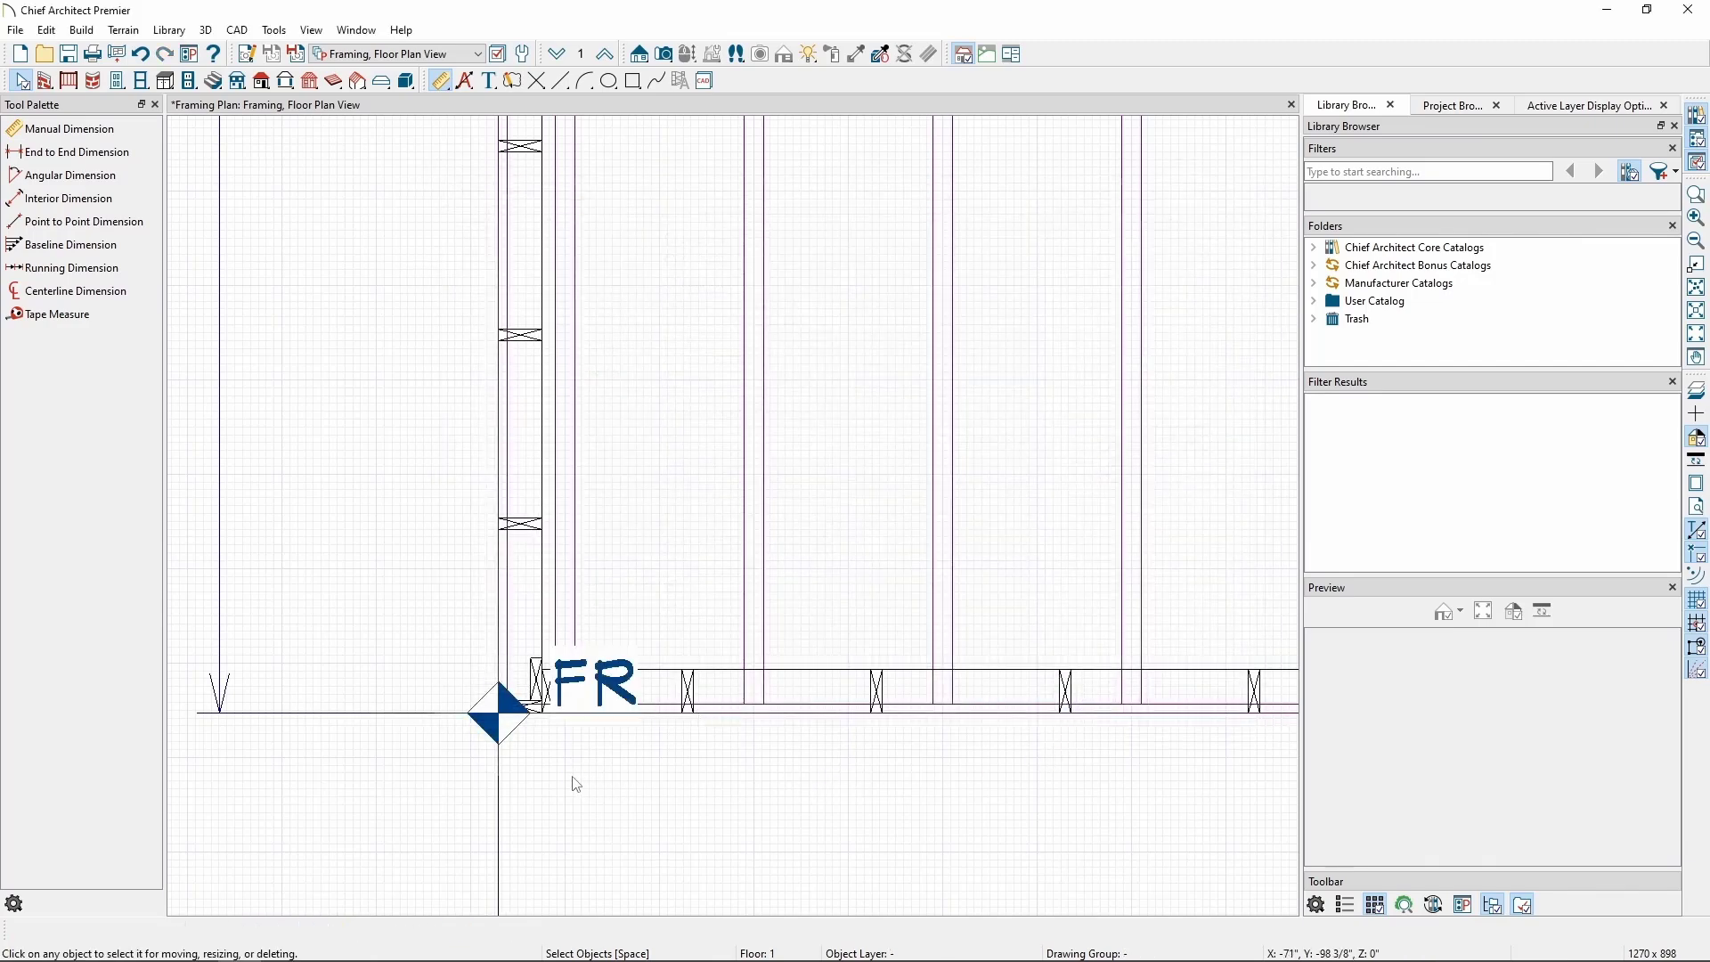
pyautogui.click(496, 719)
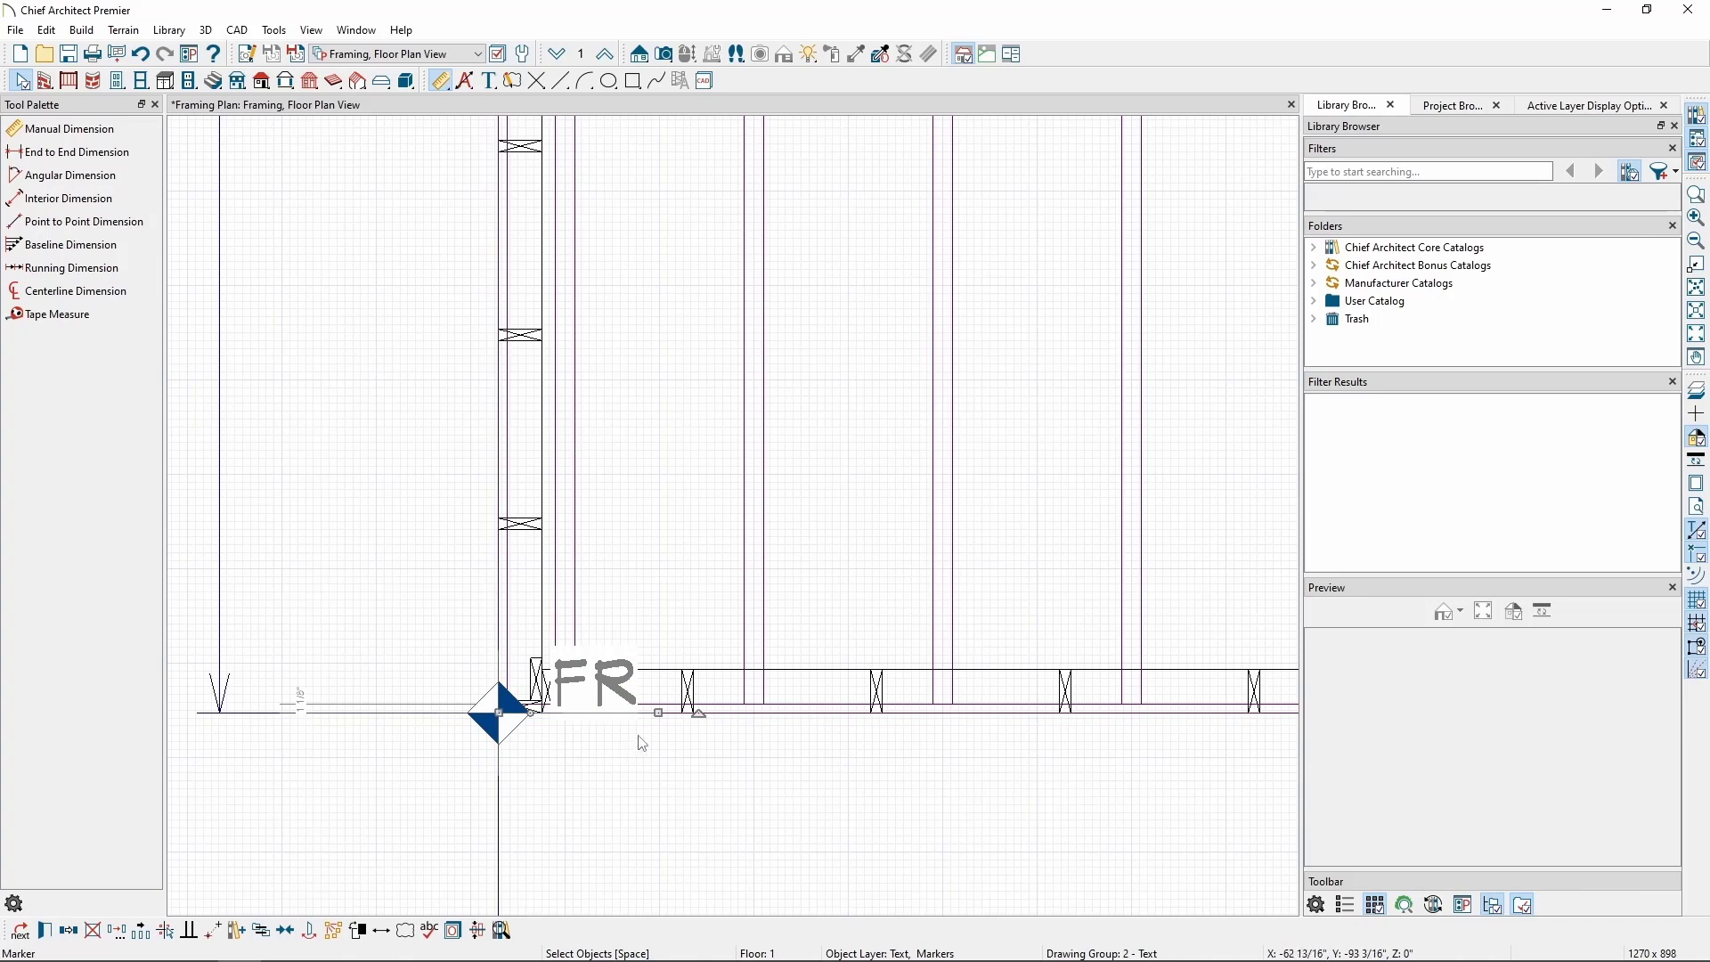
pyautogui.moveTo(659, 714); pyautogui.dragTo(305, 556)
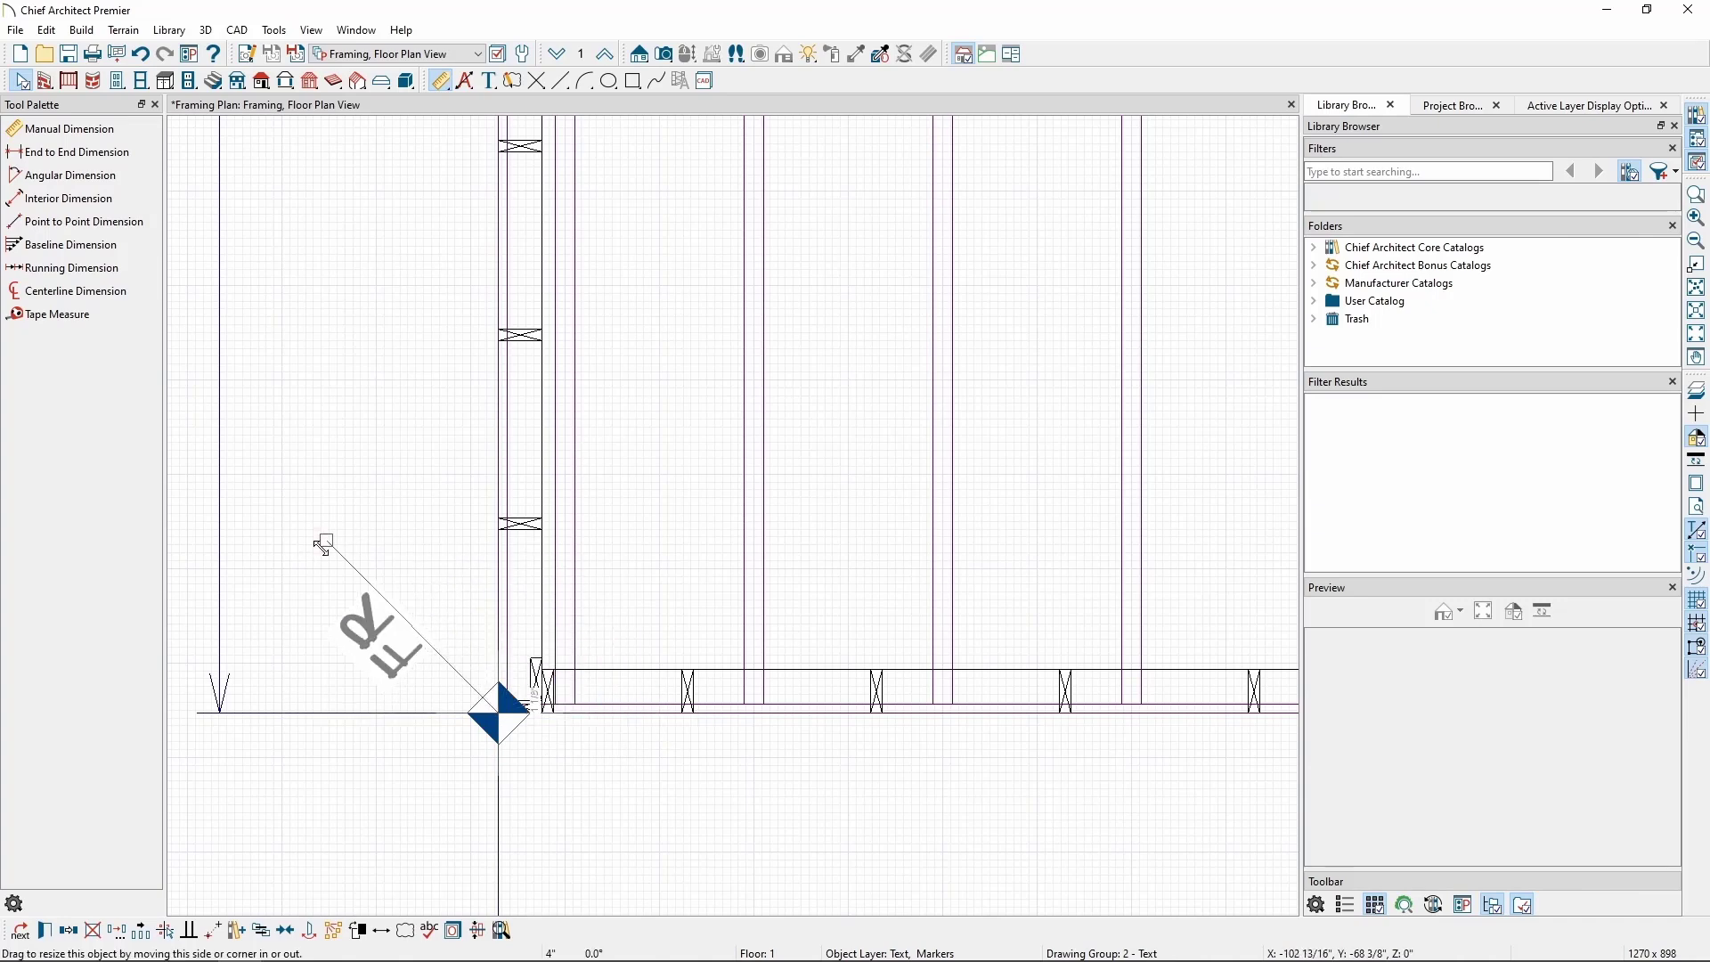
pyautogui.moveTo(530, 712)
pyautogui.mouseDown()
pyautogui.moveTo(629, 781)
pyautogui.moveTo(636, 720)
pyautogui.mouseUp()
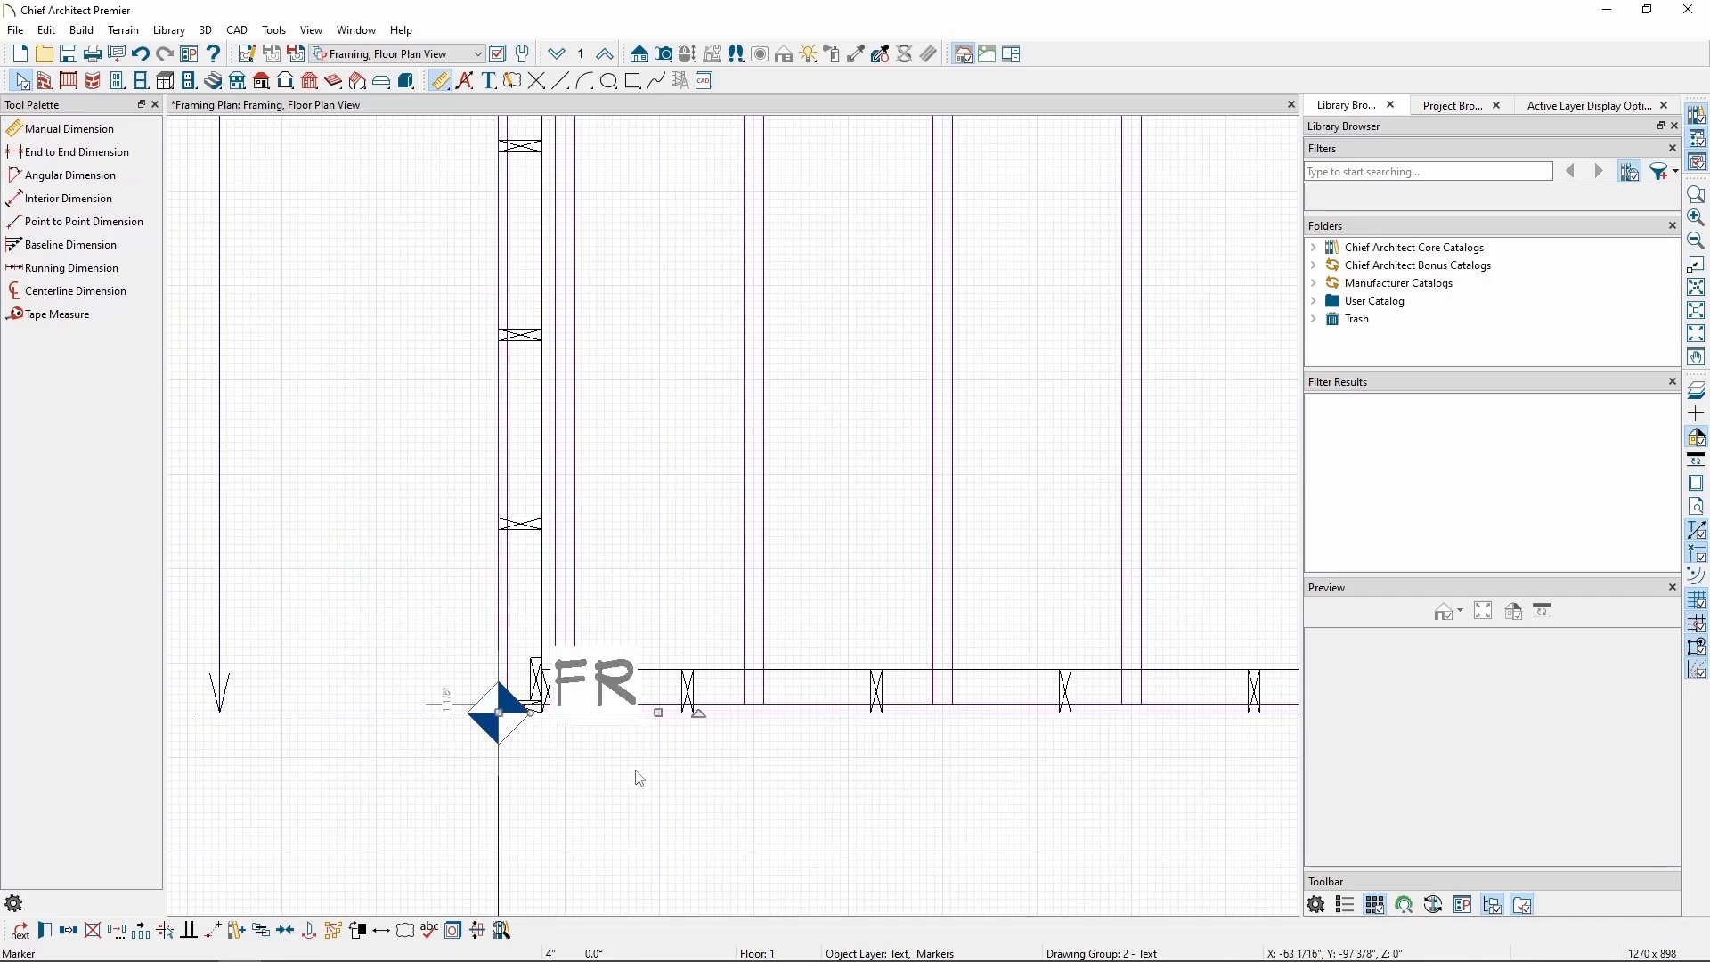
pyautogui.click(44, 935)
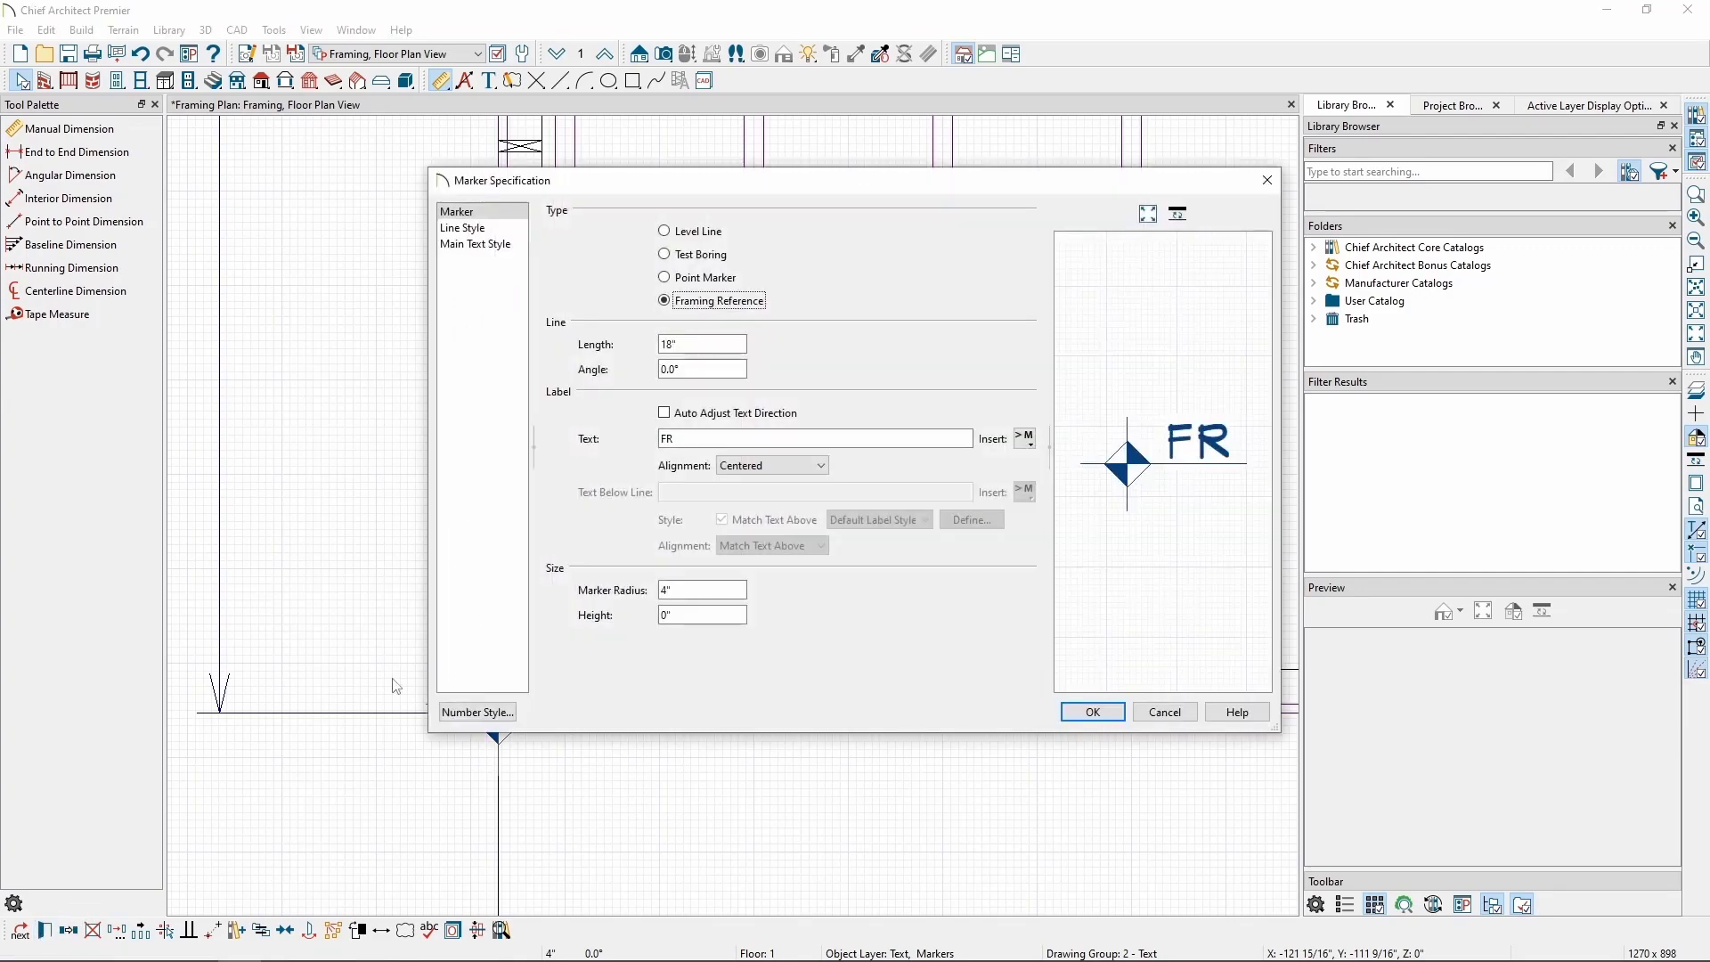
# Step: Enable Auto Adjust Text Direction and swing the FR marker line to the diamond's left
pyautogui.click(713, 416)
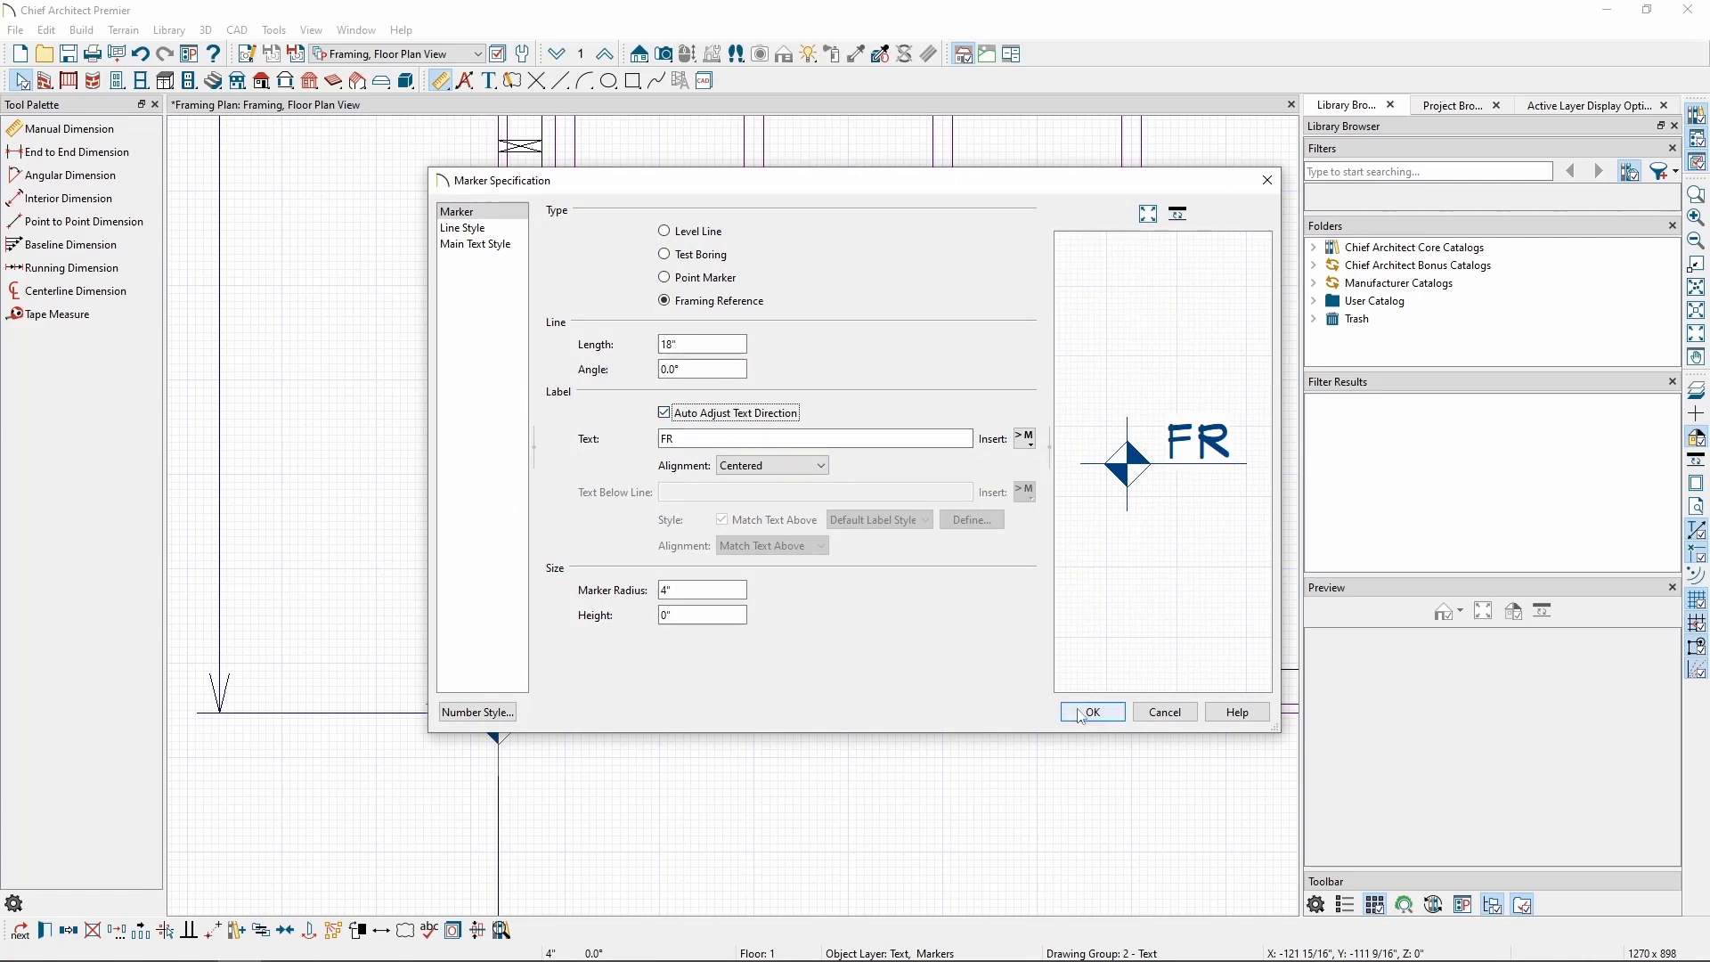
pyautogui.click(1092, 711)
pyautogui.moveTo(654, 708)
pyautogui.mouseDown()
pyautogui.moveTo(636, 669)
pyautogui.moveTo(354, 665)
pyautogui.moveTo(360, 706)
pyautogui.mouseUp()
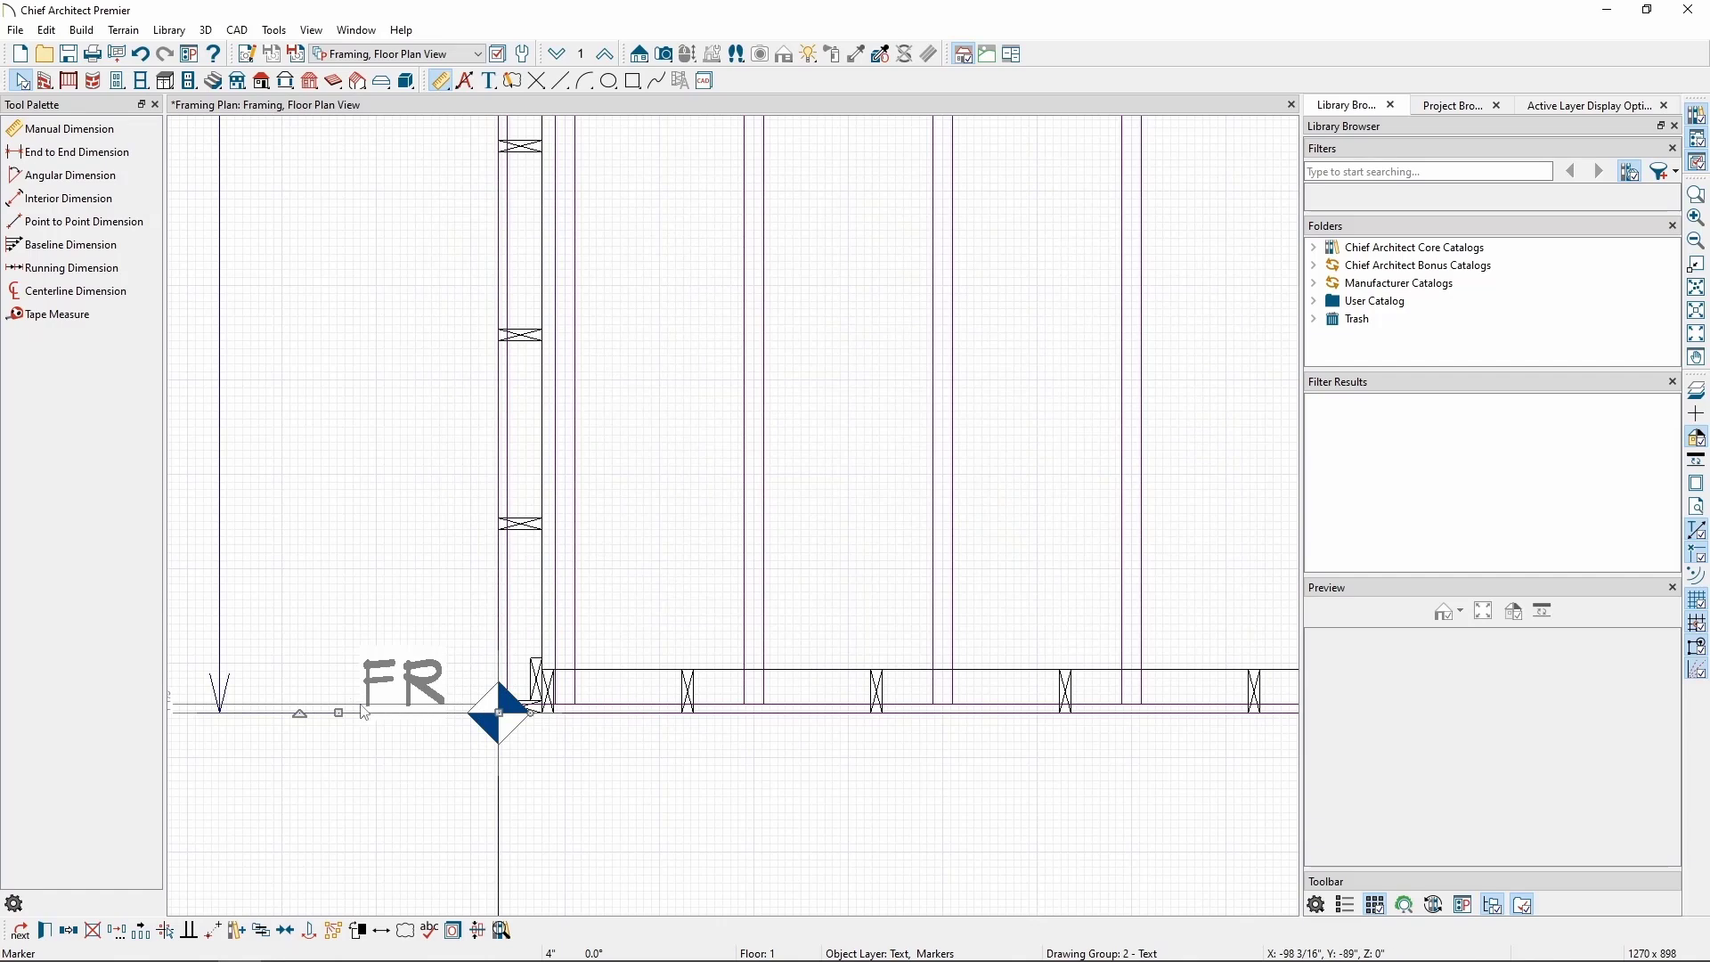
pyautogui.click(397, 793)
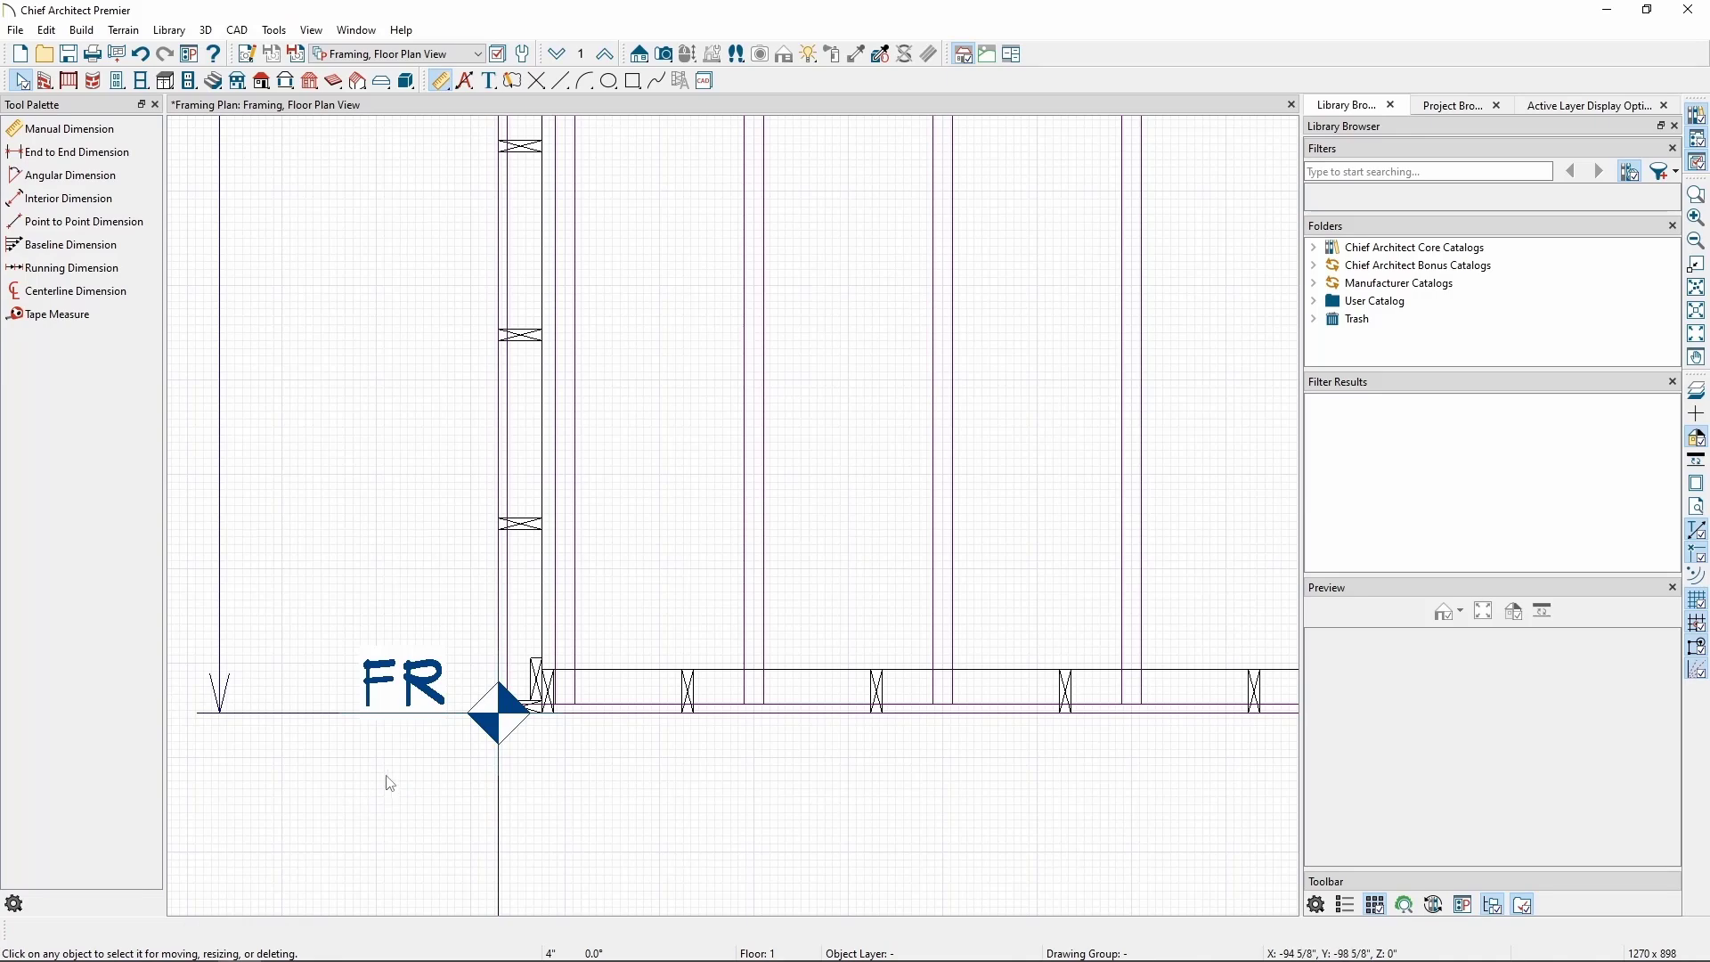
# Step: Go up to the second floor and switch to the Framing, Ceiling Plan View
pyautogui.click(616, 60)
pyautogui.scroll(-1, 677, 392)
pyautogui.scroll(-3, 695, 423)
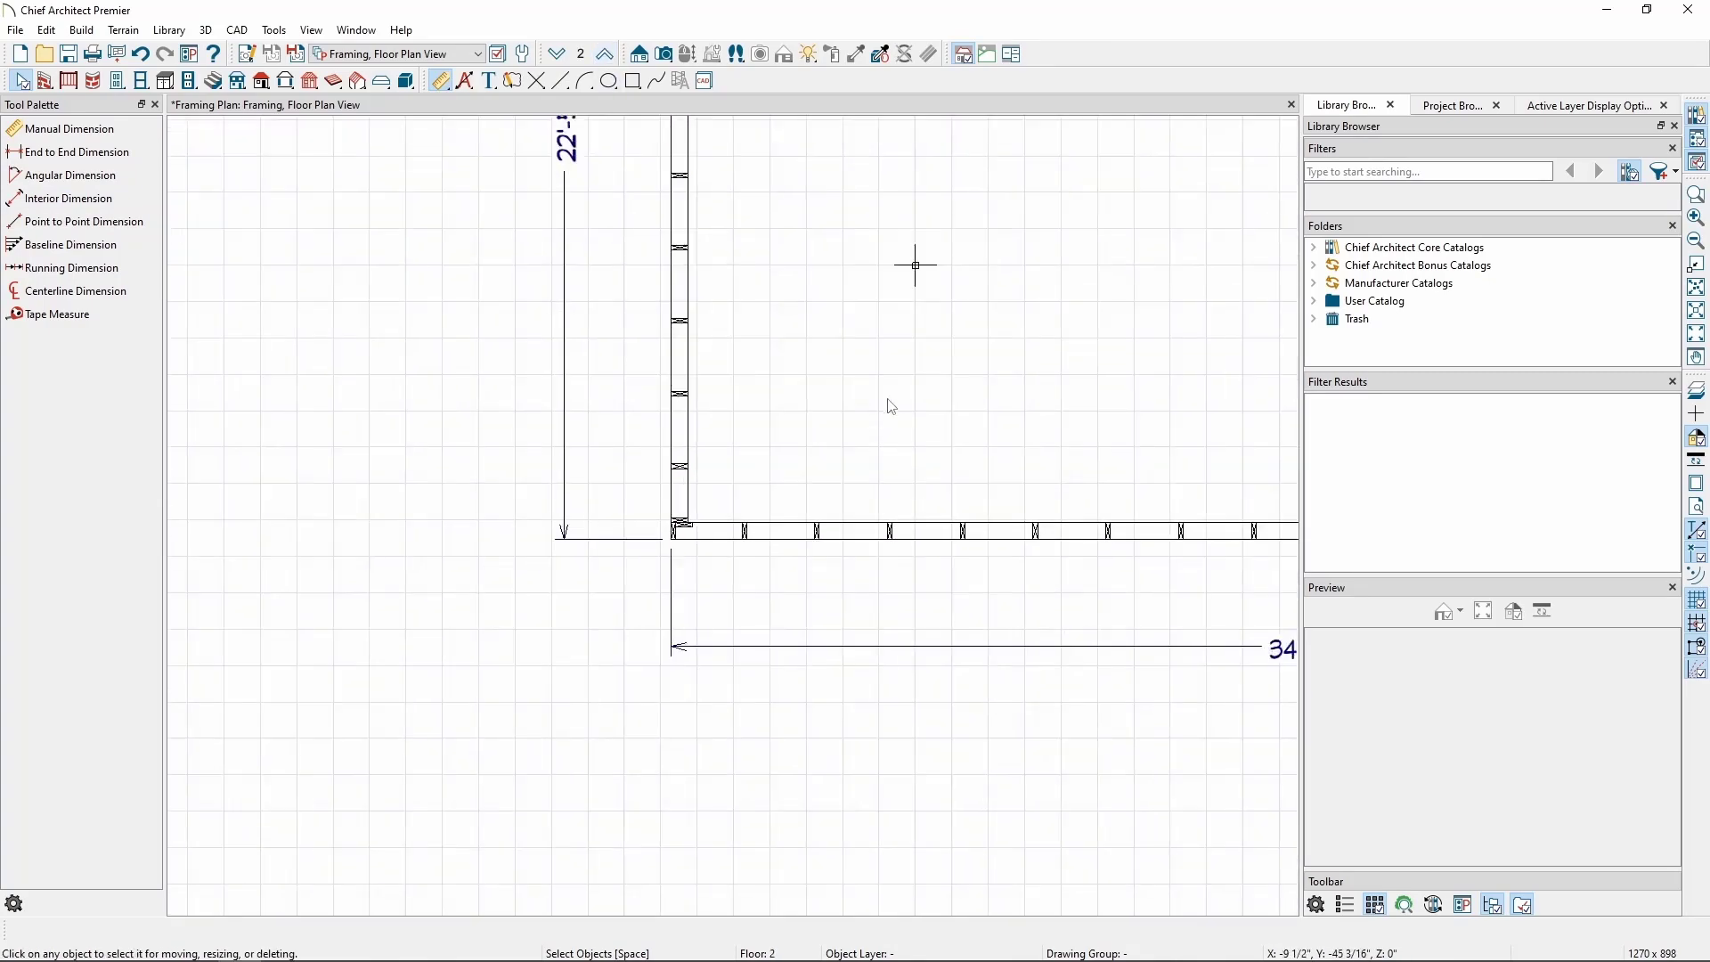
pyautogui.moveTo(889, 401); pyautogui.dragTo(466, 716, button='middle')
pyautogui.click(438, 54)
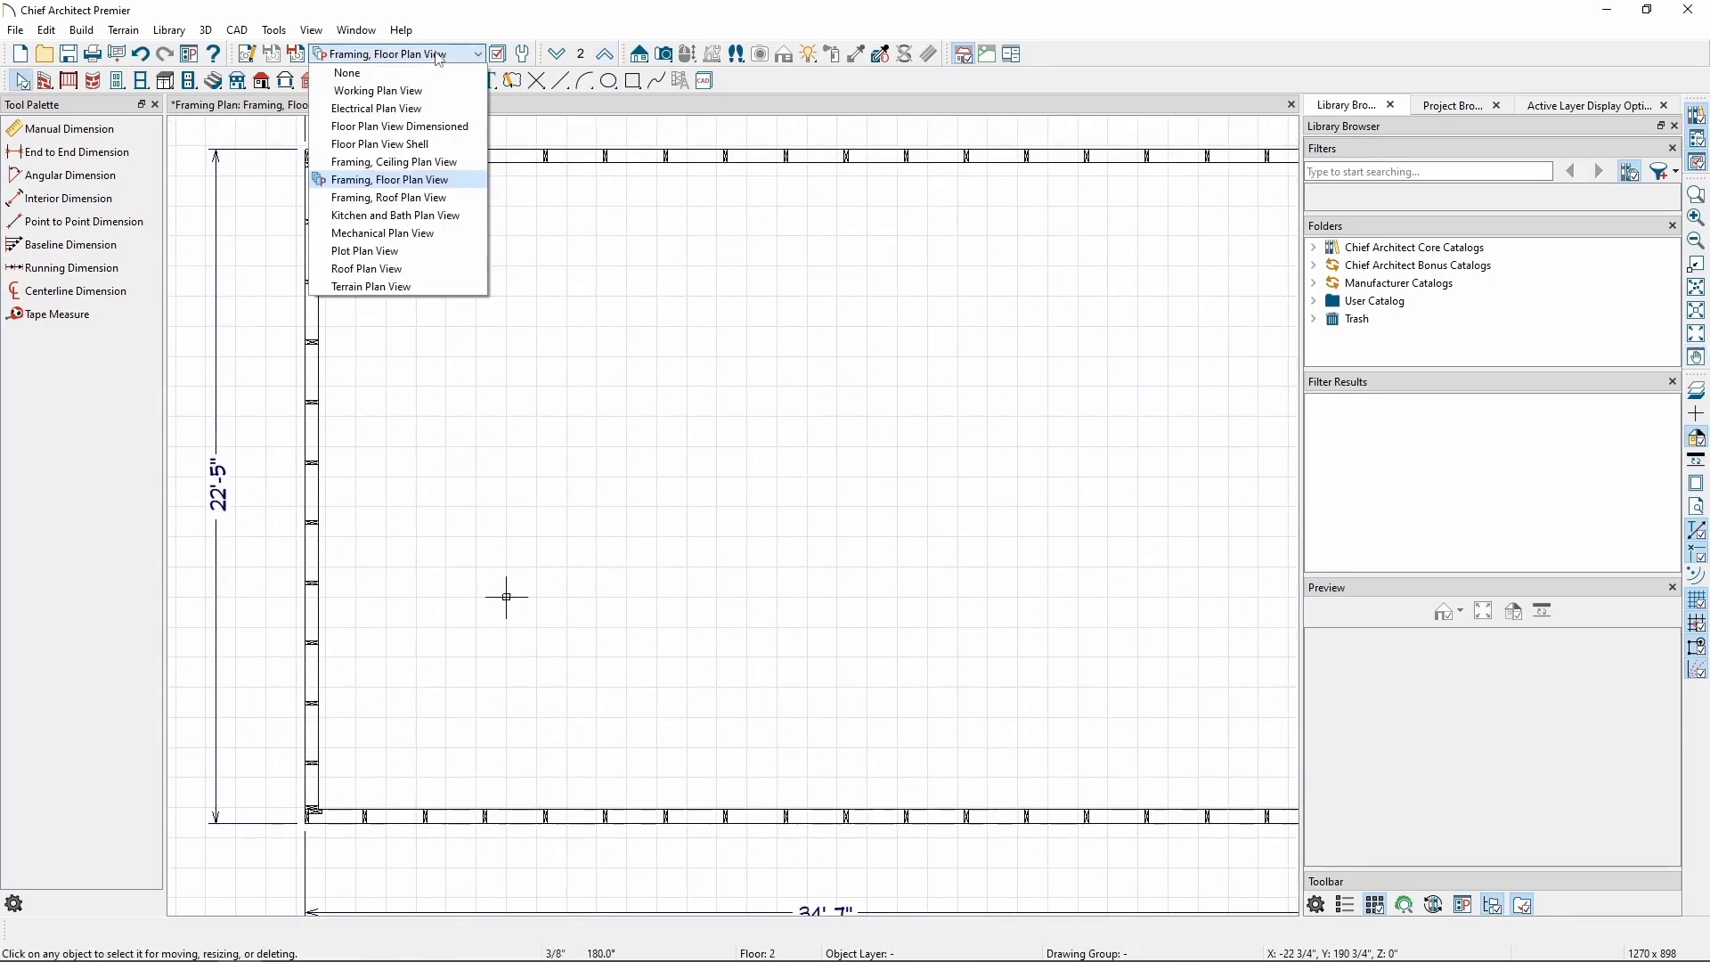
pyautogui.click(394, 162)
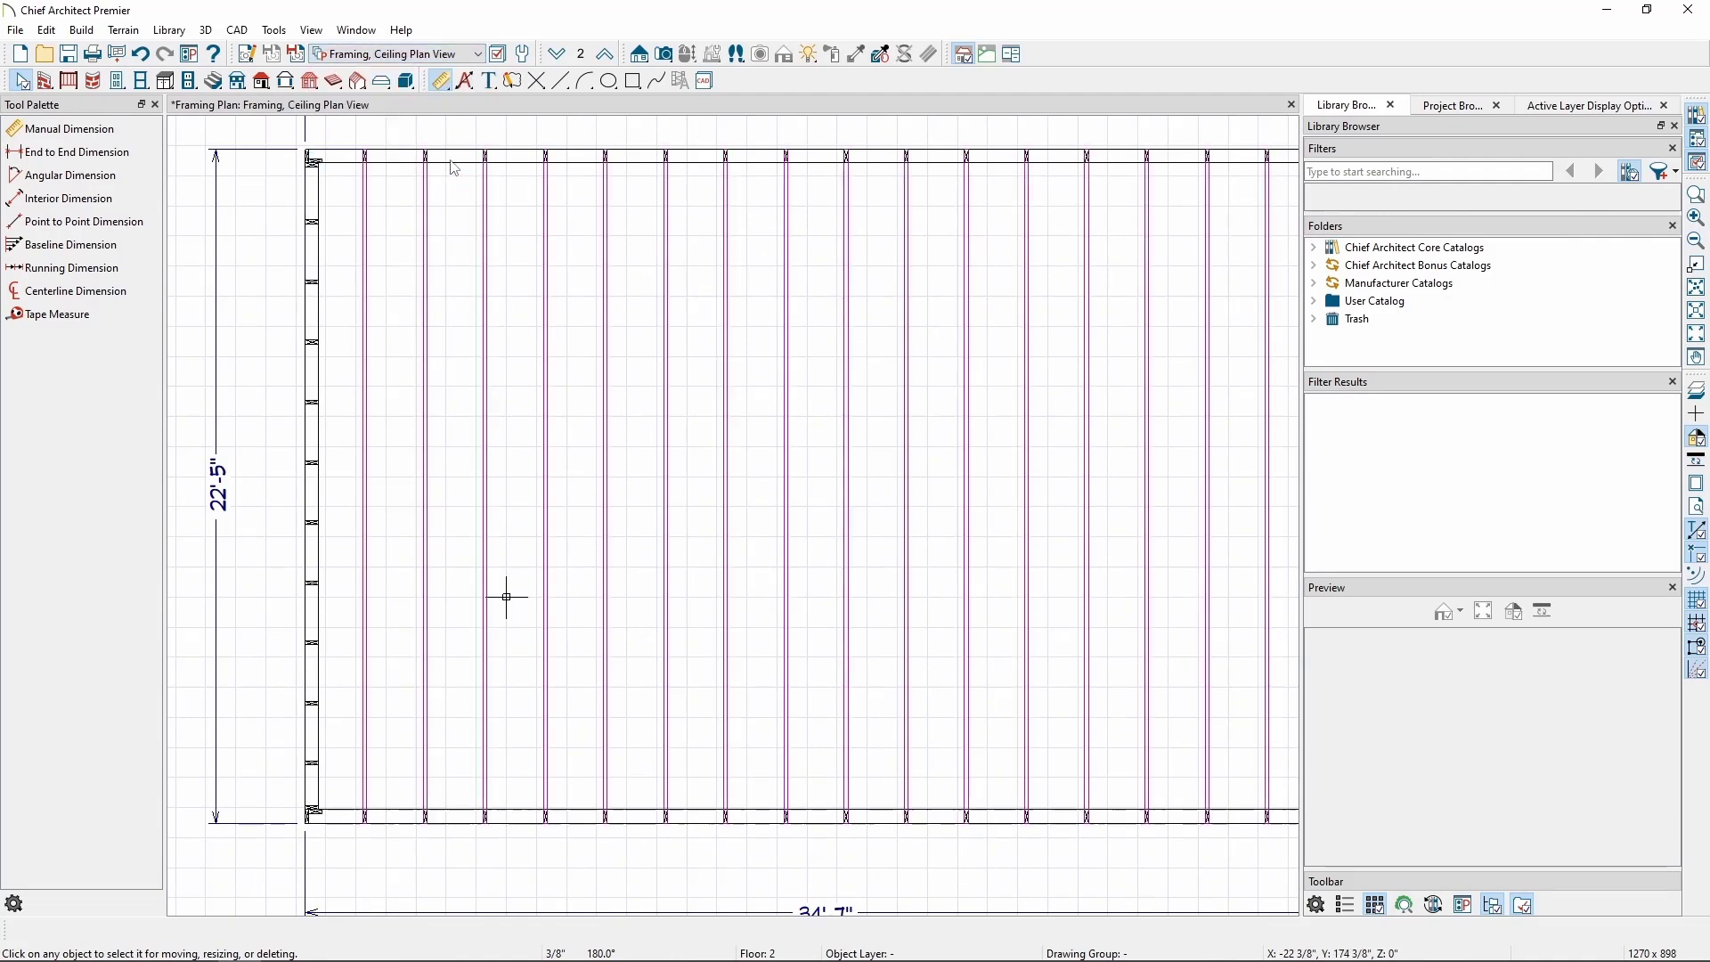
pyautogui.click(81, 30)
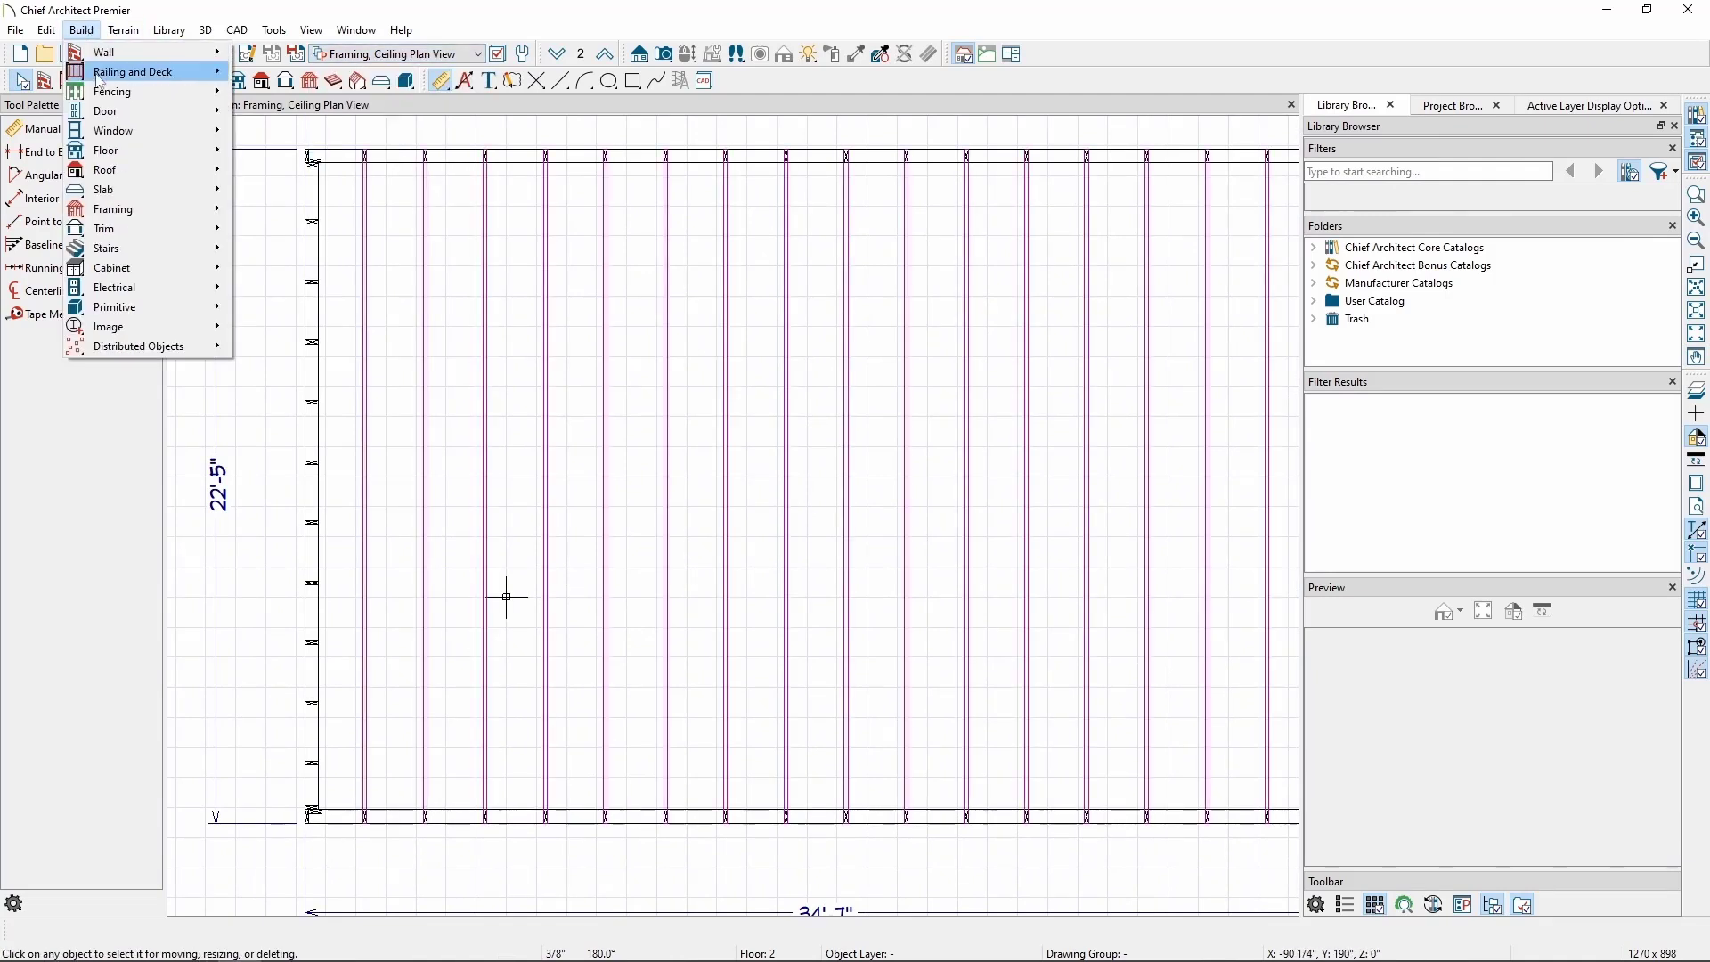
pyautogui.moveTo(114, 209)
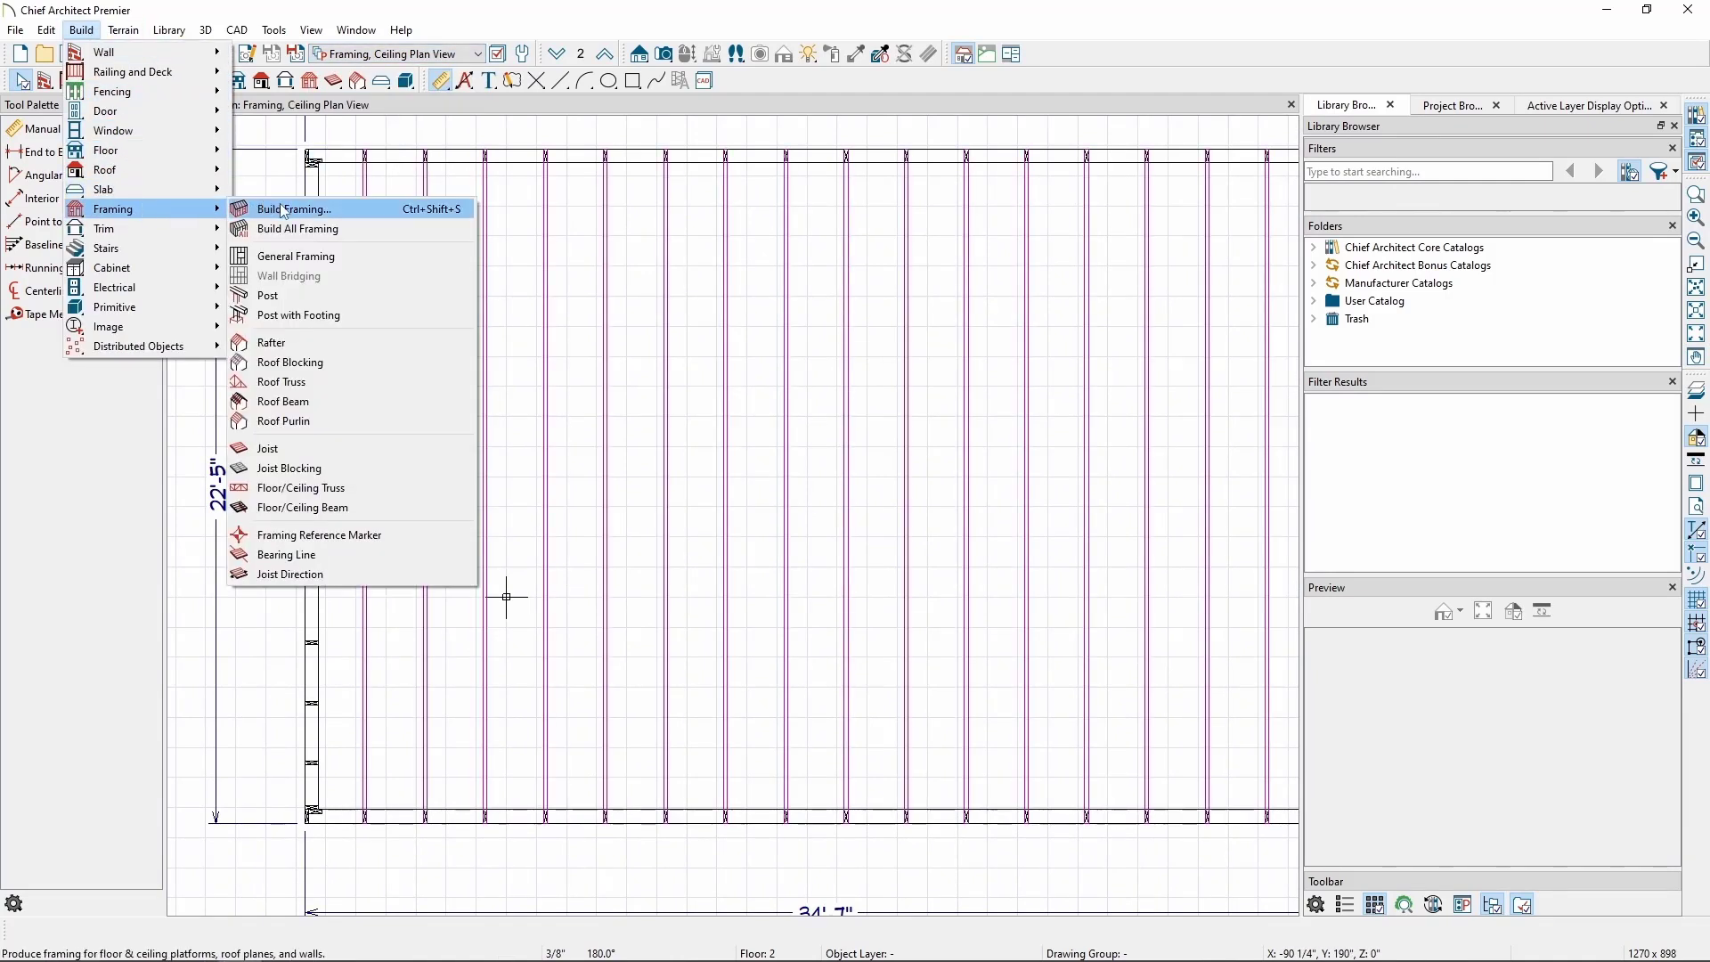
# Step: Enable Use Framing Reference for floor and roof framing and turn on automatic roof framing
pyautogui.click(284, 211)
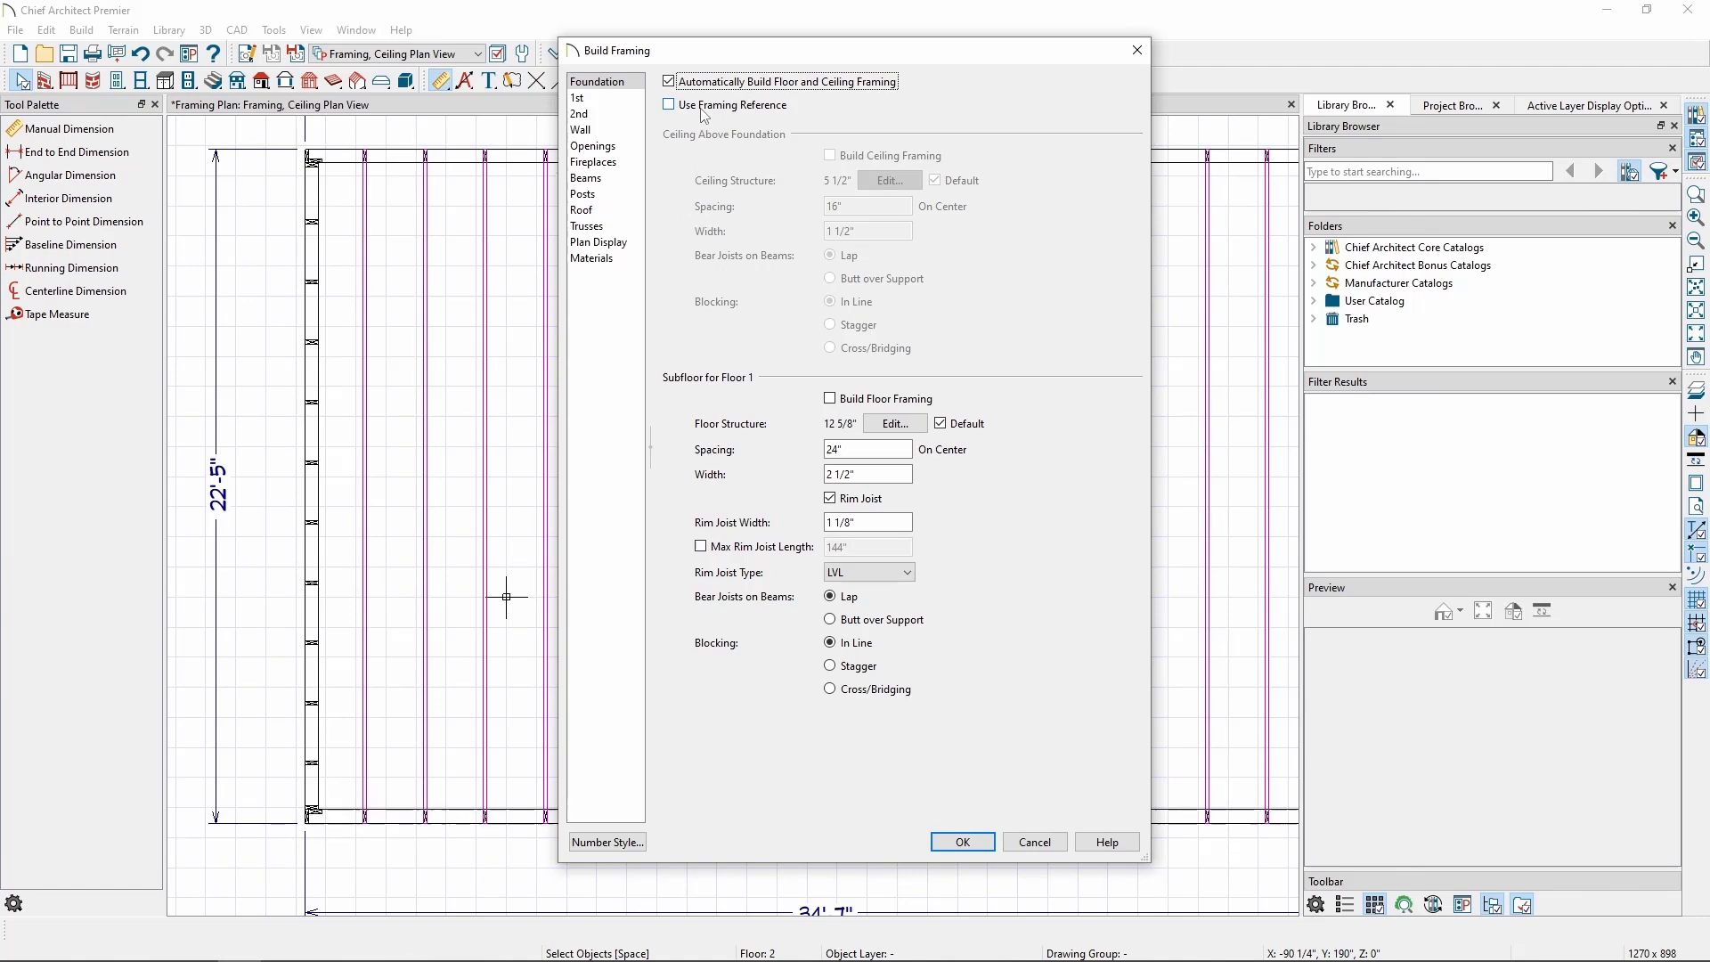
pyautogui.click(704, 106)
pyautogui.click(612, 106)
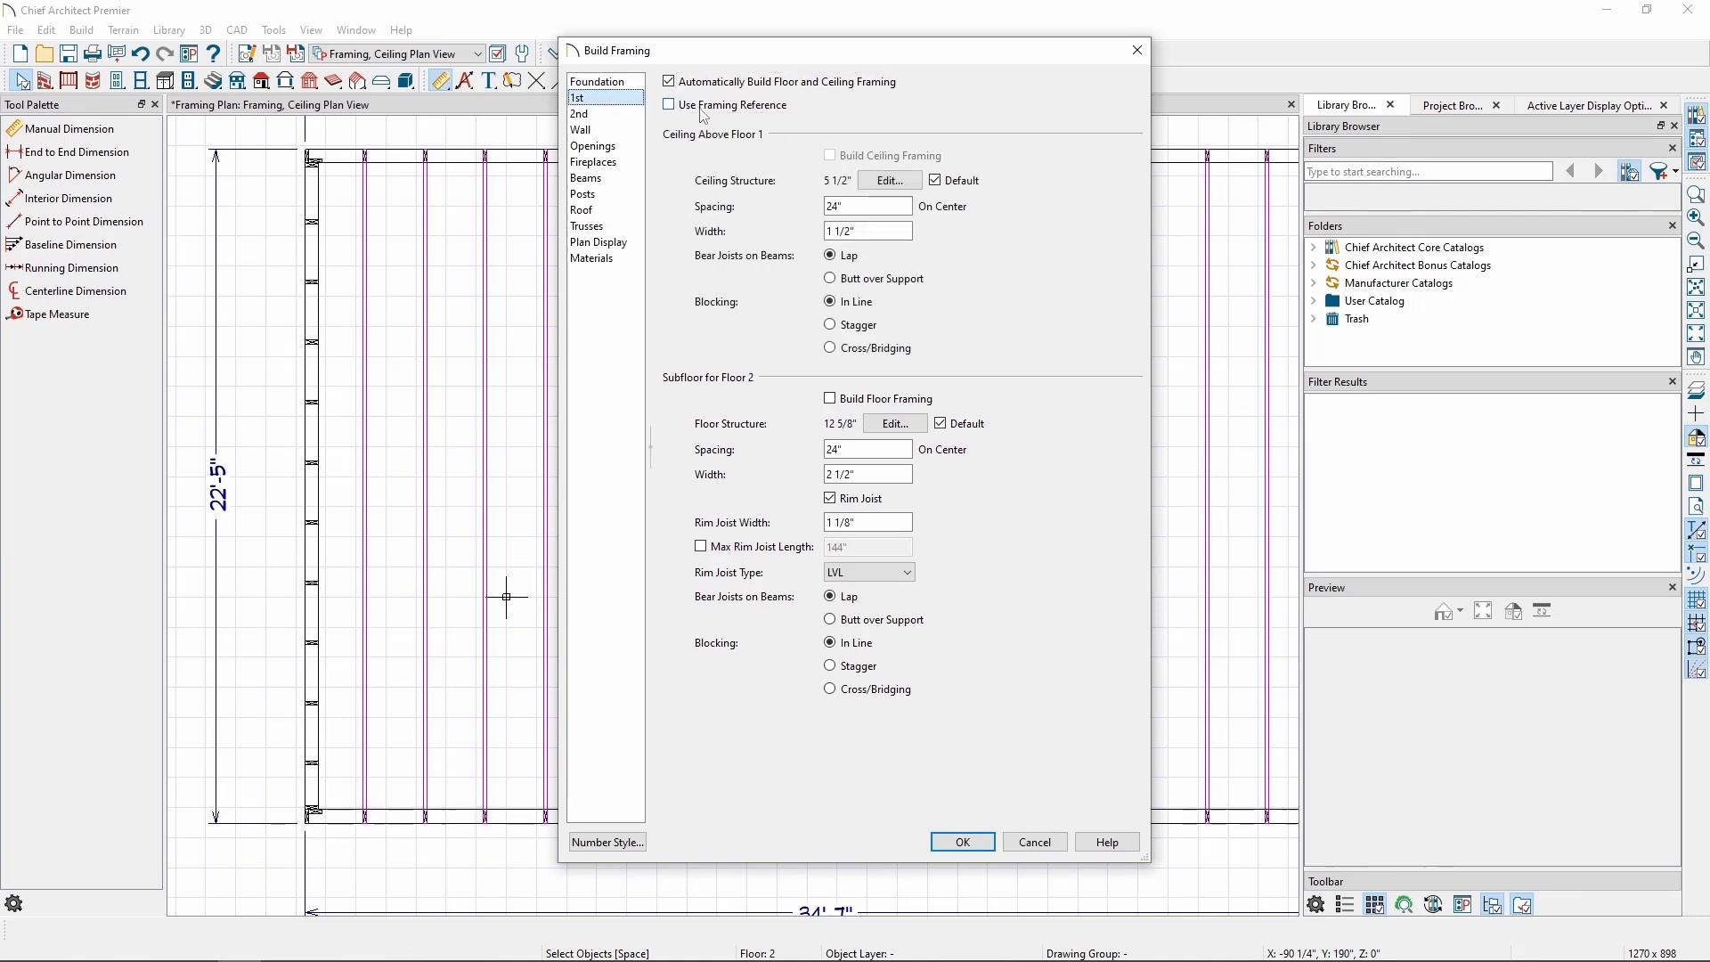
pyautogui.click(632, 115)
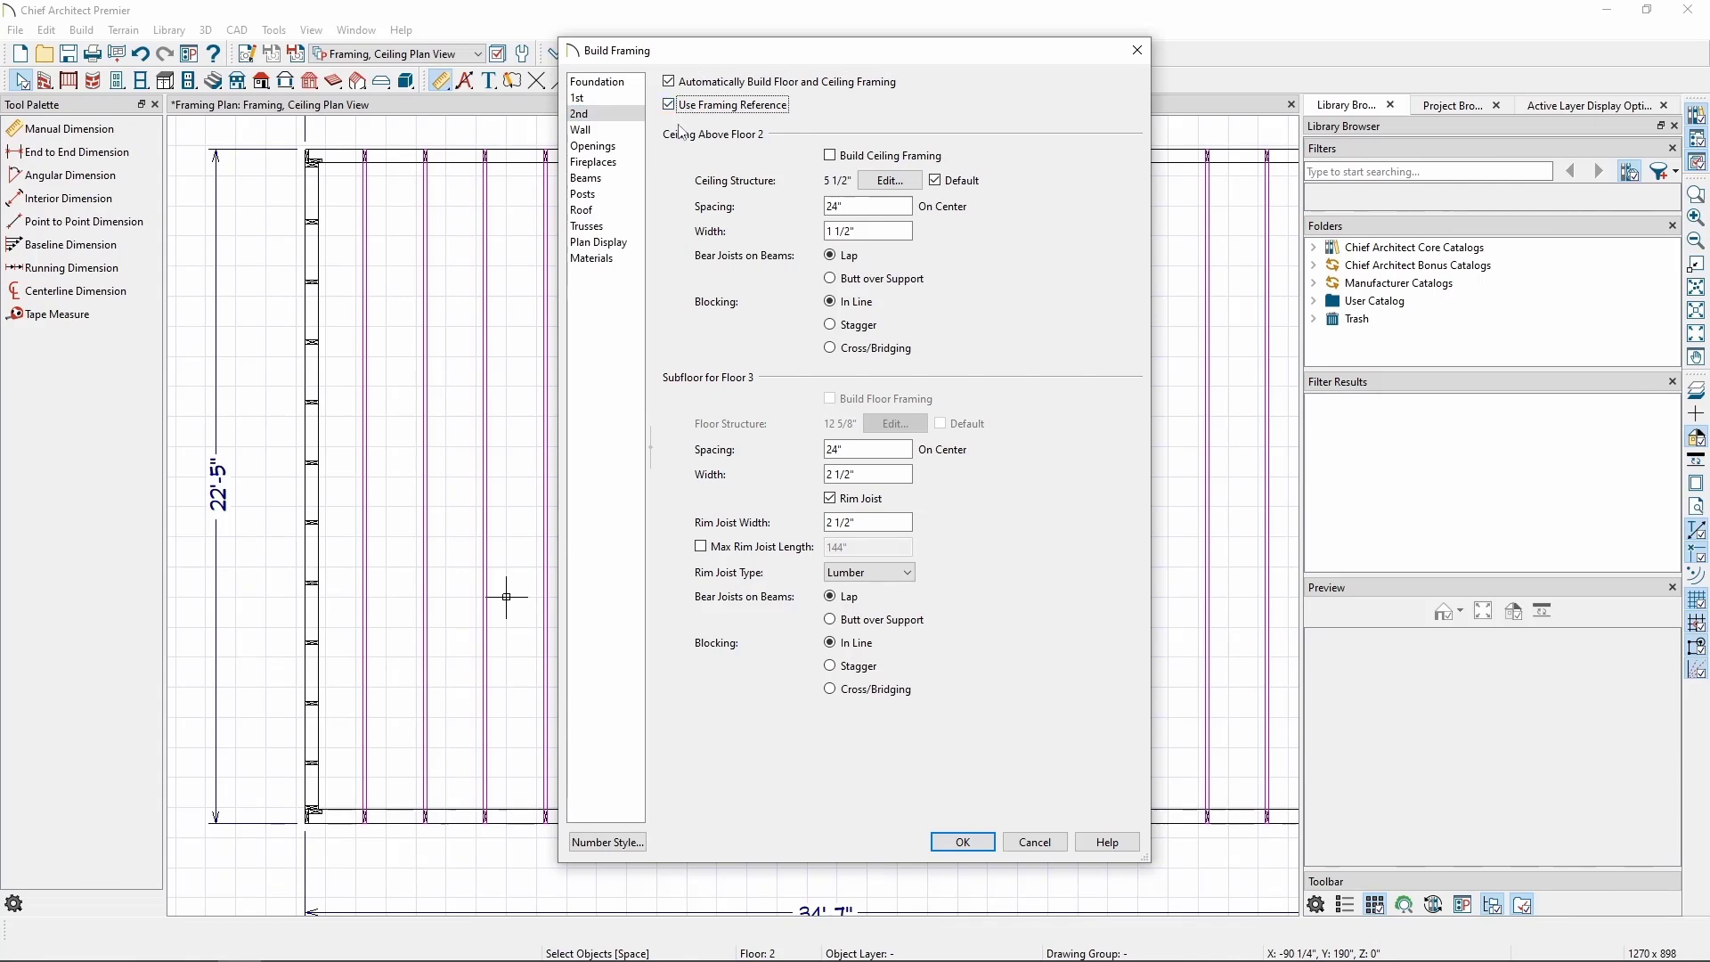
pyautogui.click(623, 214)
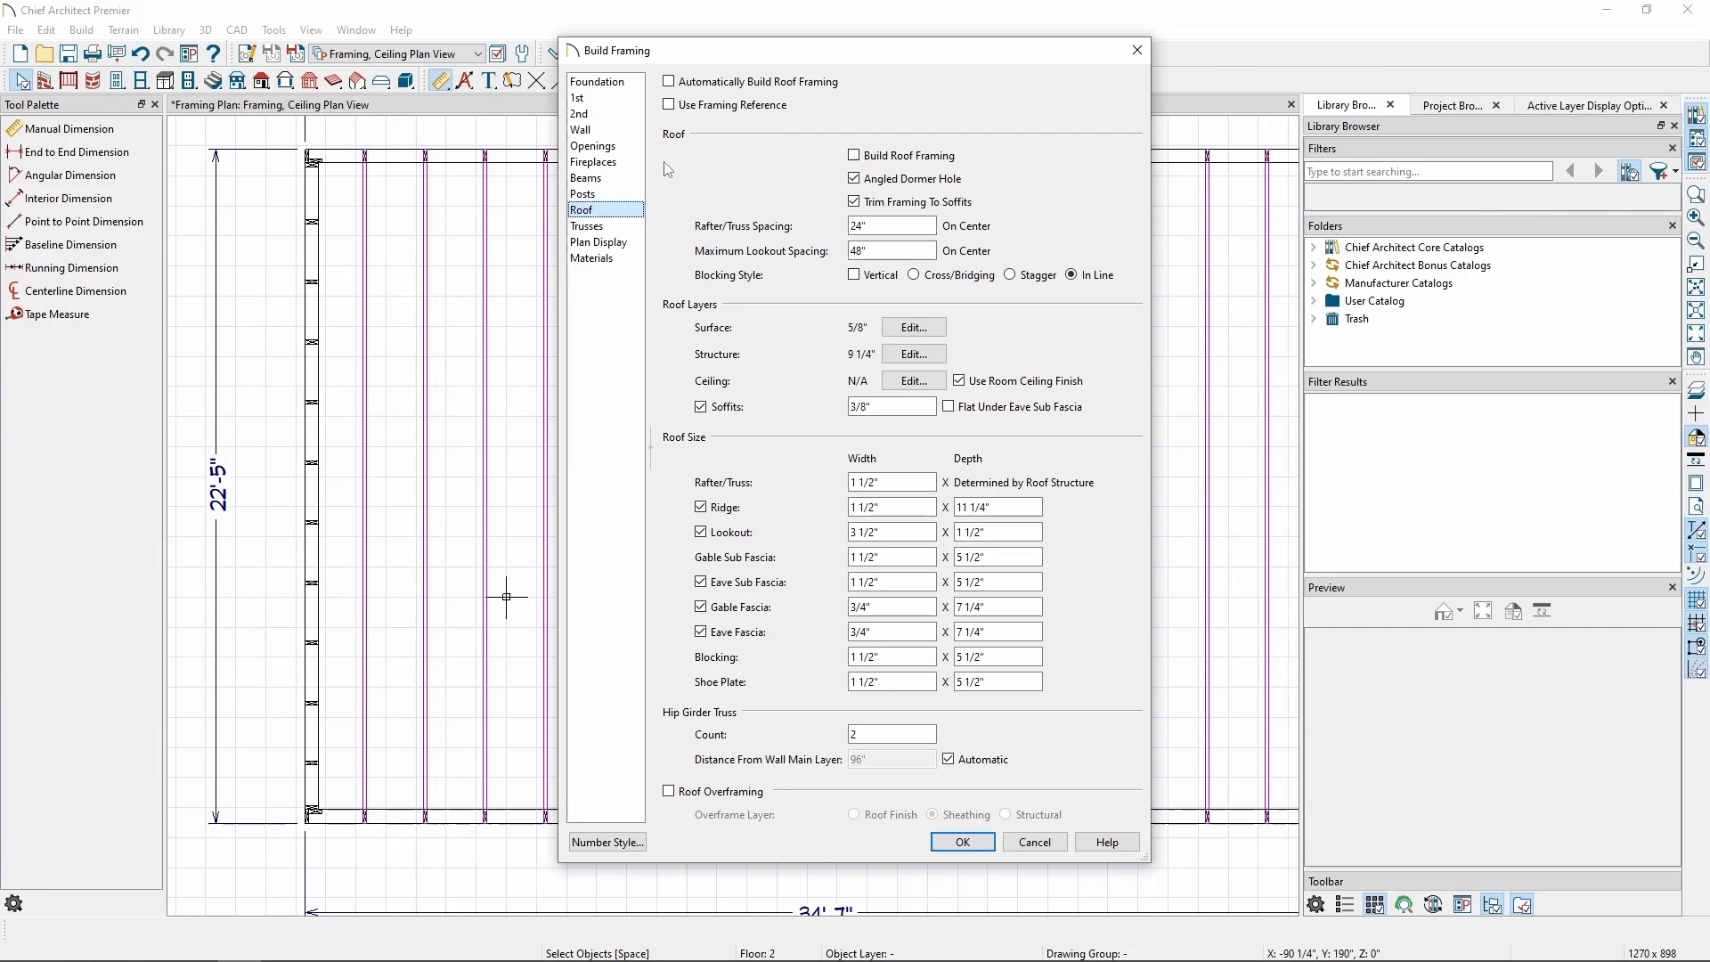
pyautogui.click(740, 83)
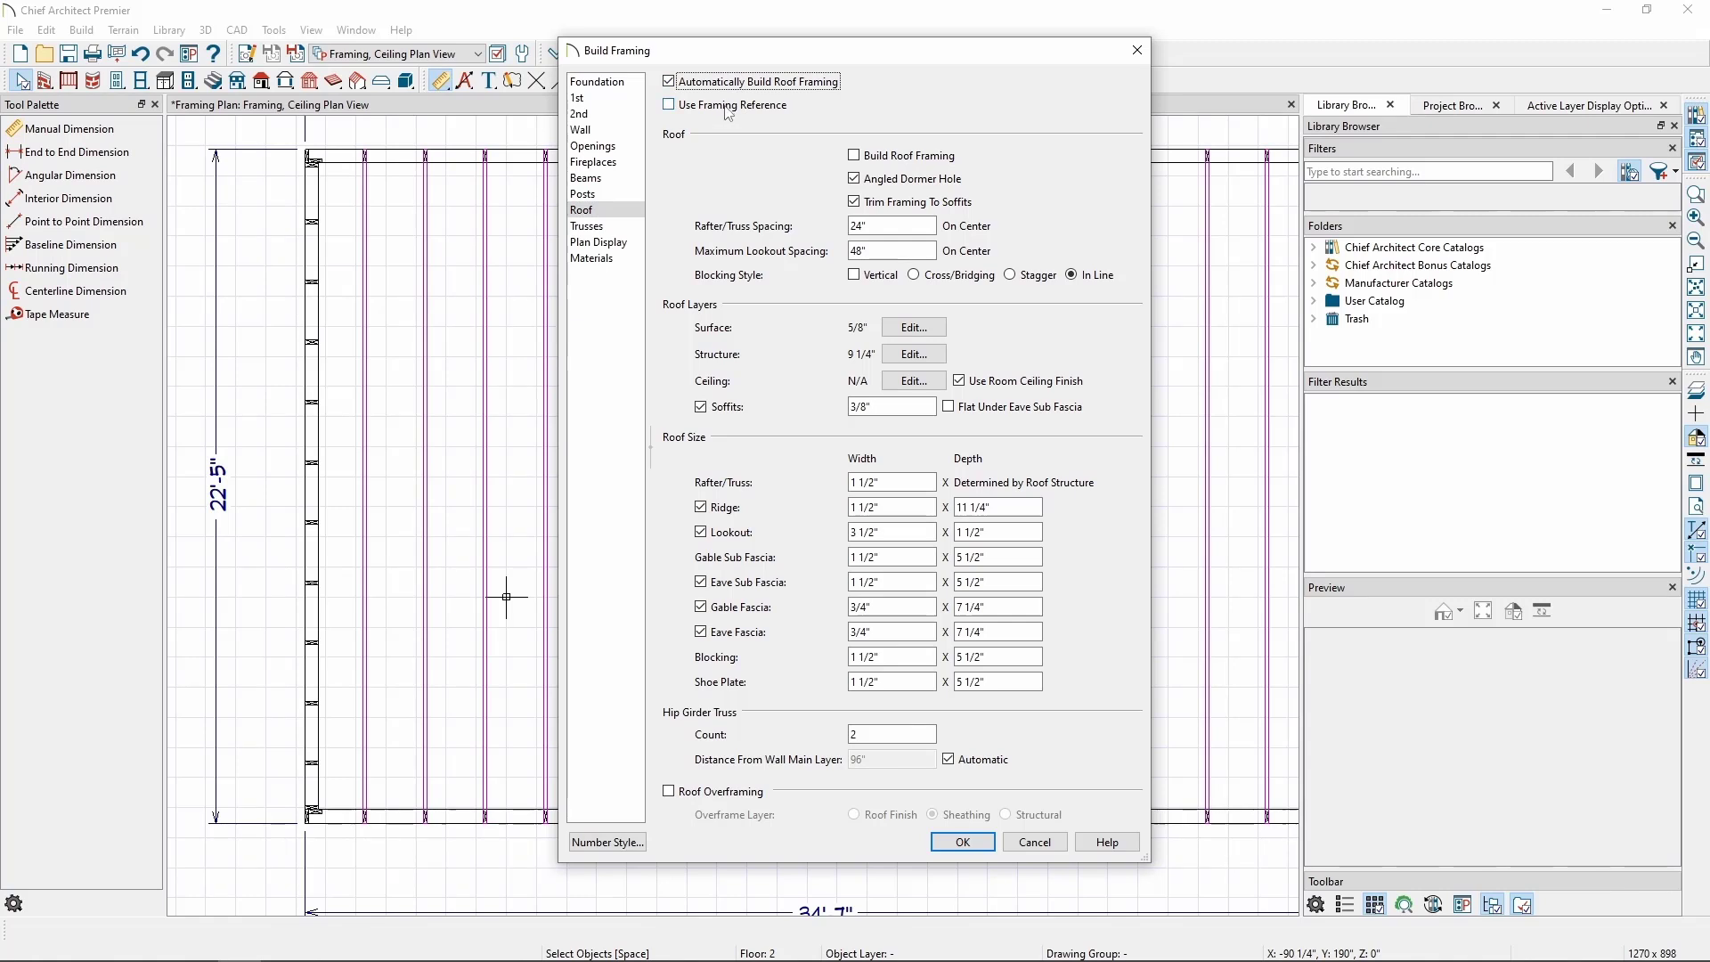
pyautogui.click(730, 110)
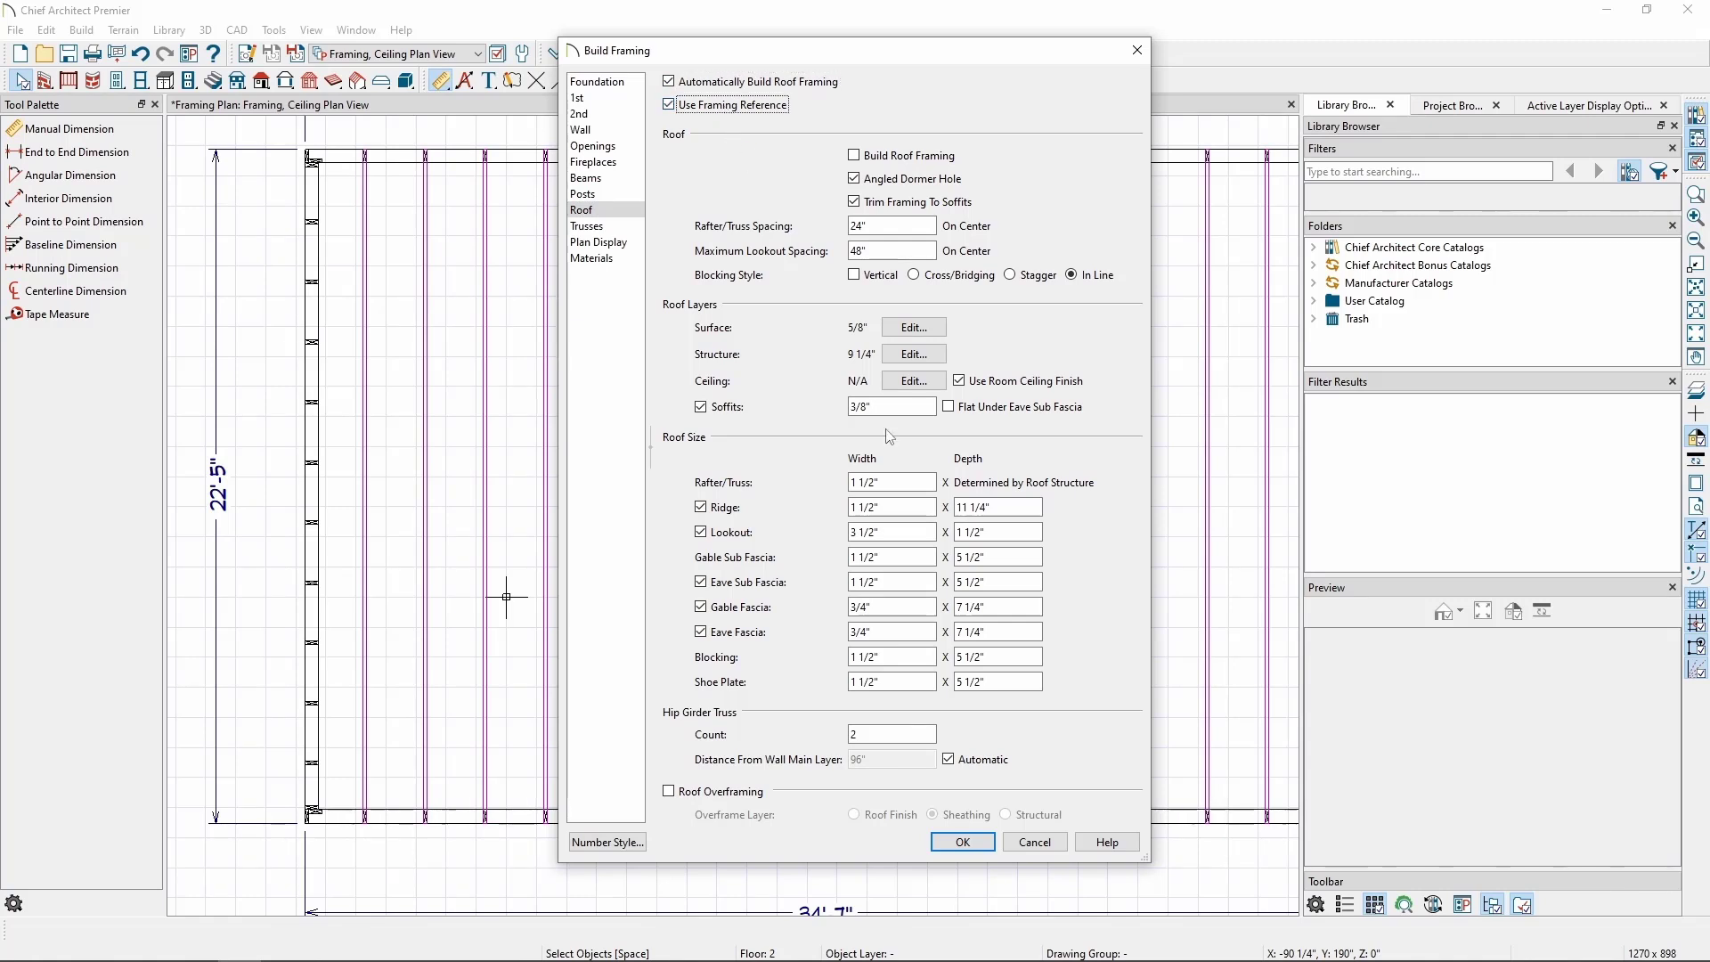
# Step: Rebuild the framing, declining to display the floor joist, sill plate and other framing layers
pyautogui.click(962, 843)
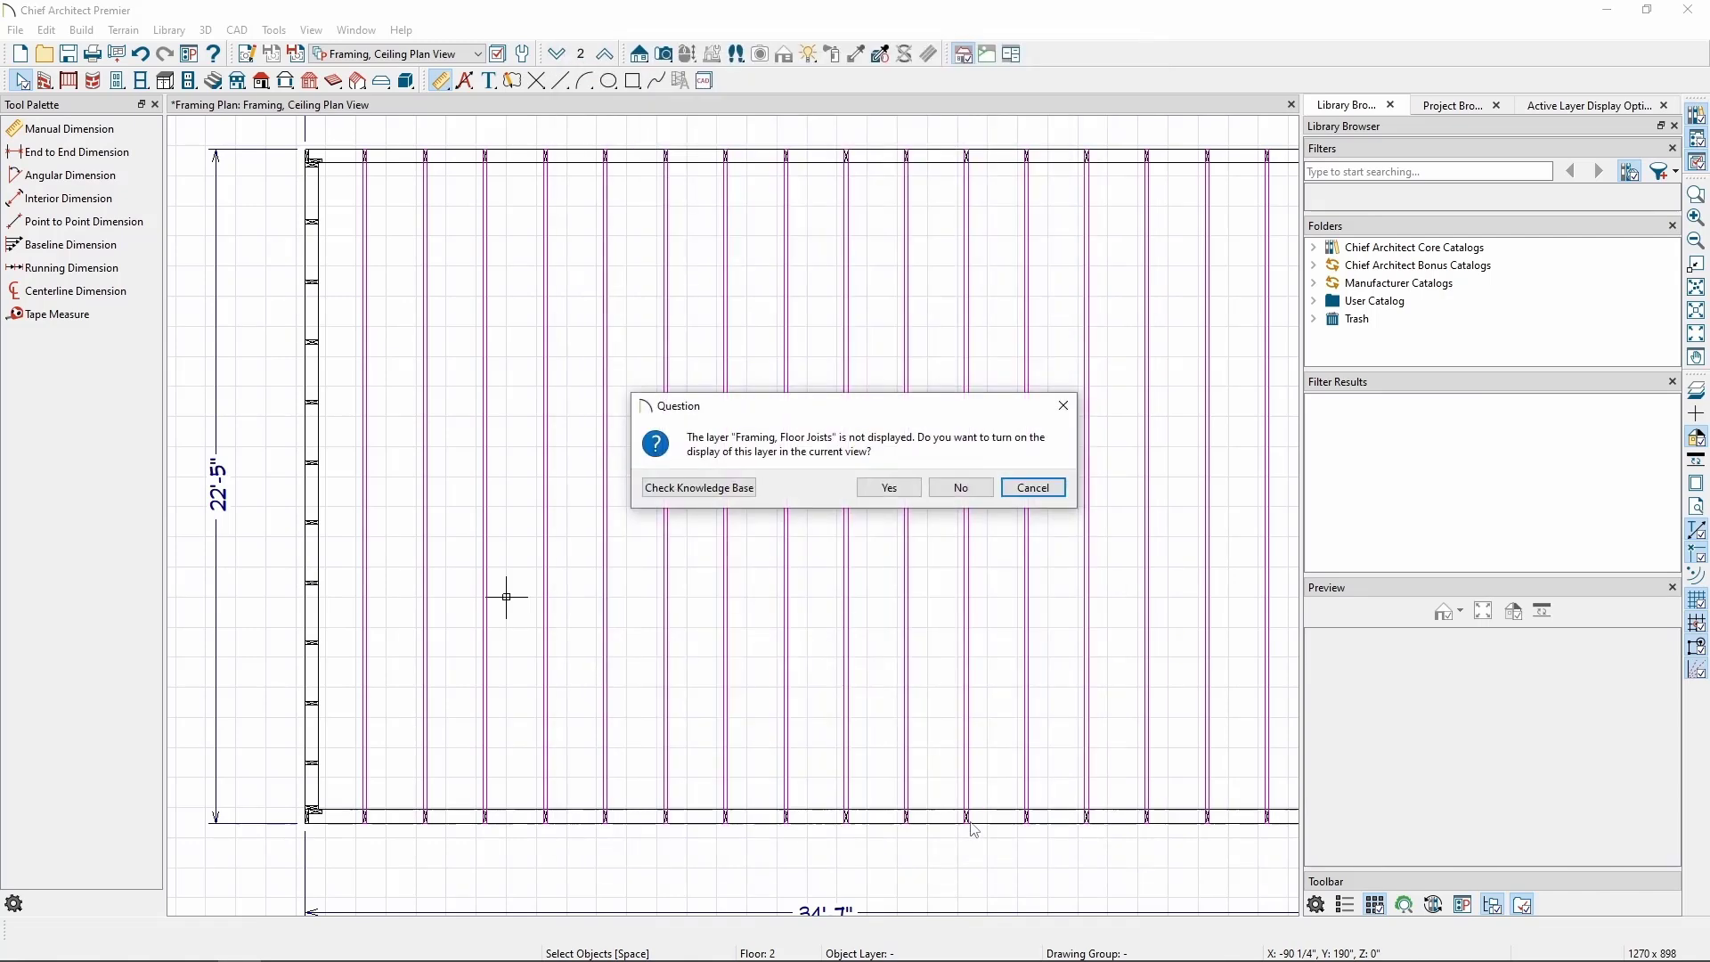
pyautogui.click(975, 496)
pyautogui.click(977, 495)
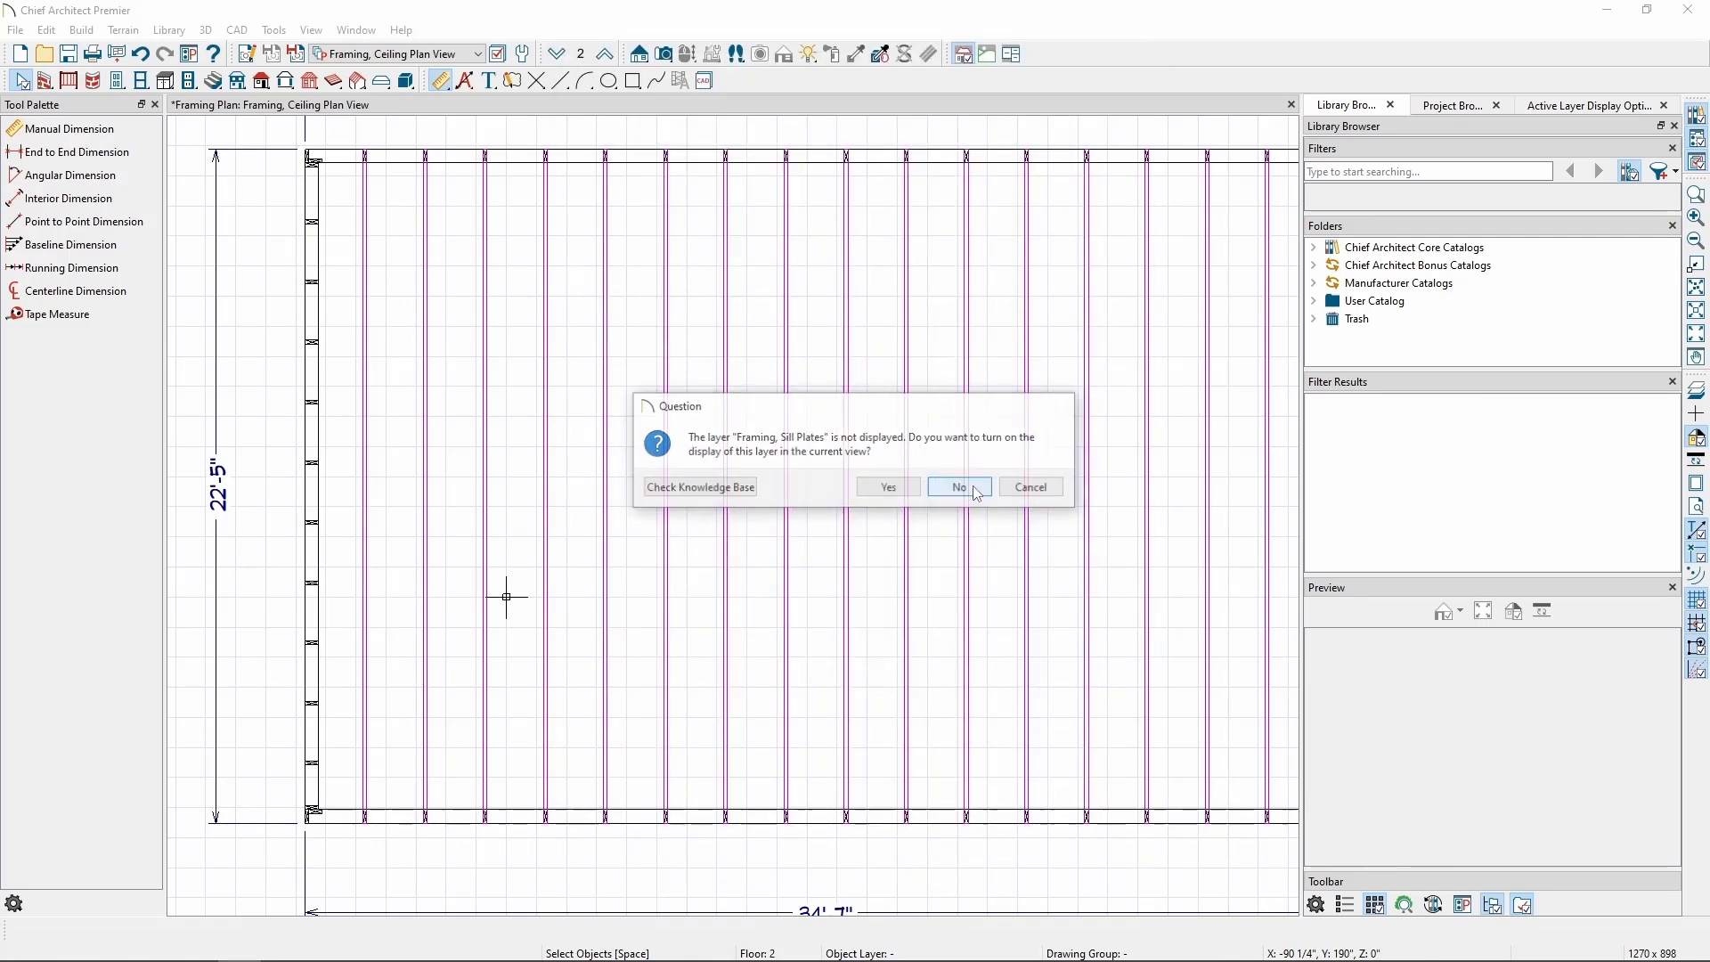
pyautogui.click(977, 492)
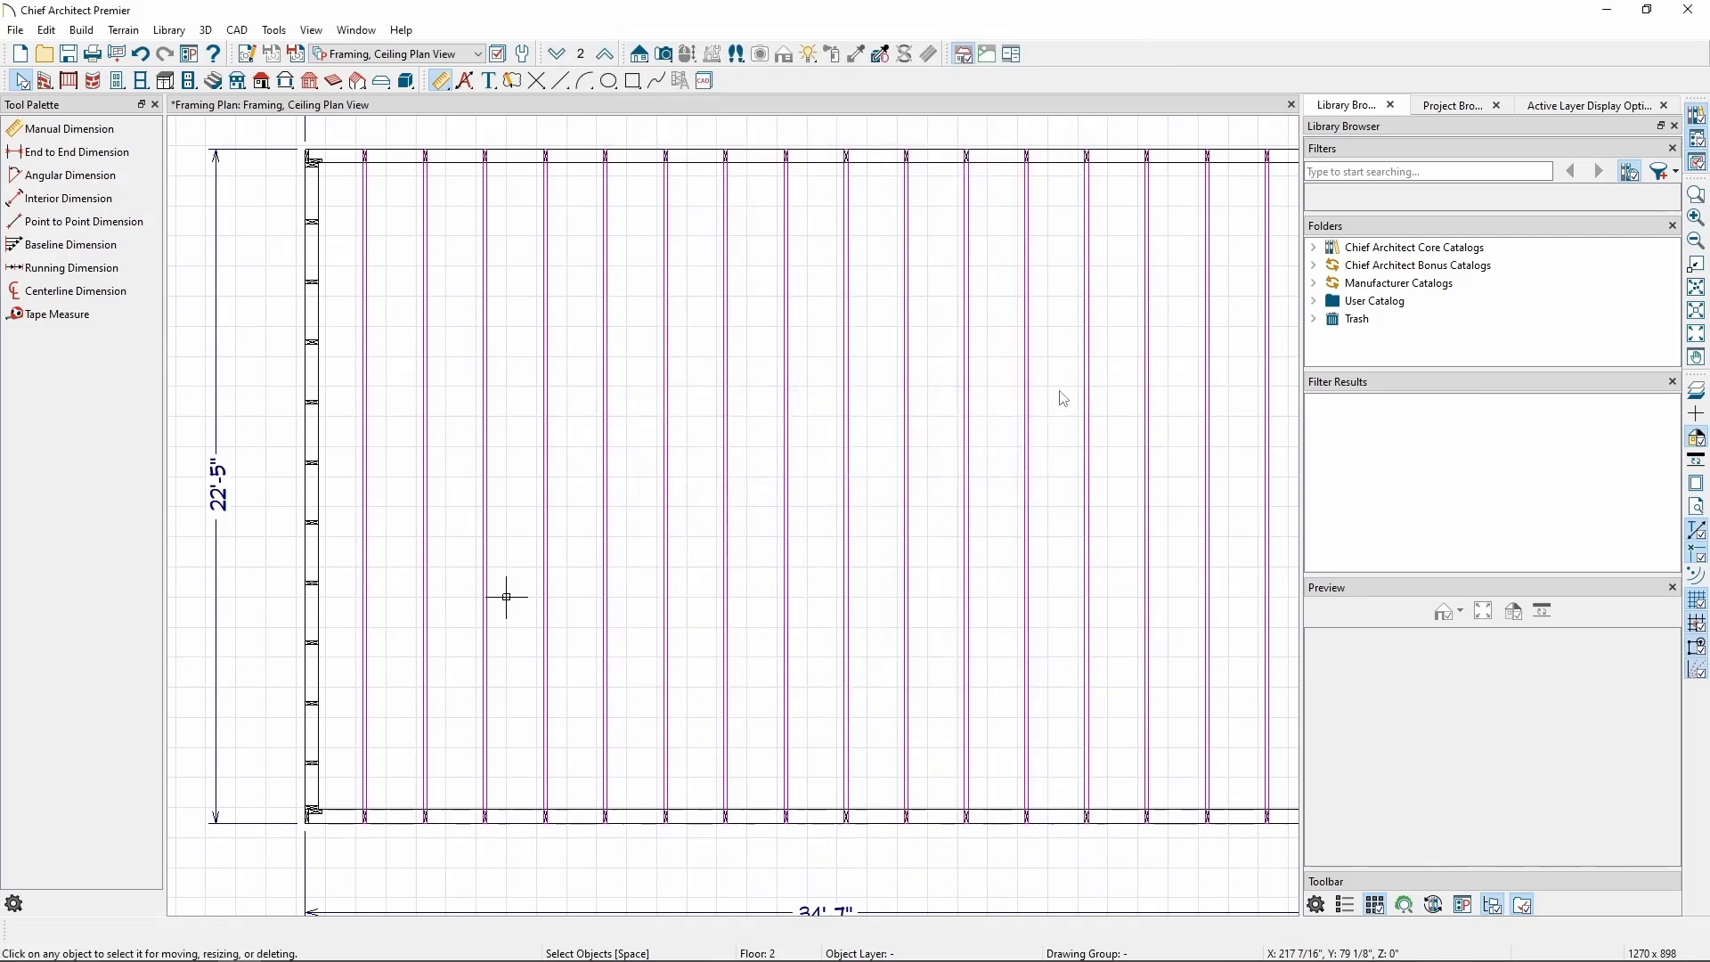
# Step: Turn on display of the Framing, Roof Rafters layer, filtering the layer list by 'roof'
pyautogui.click(1547, 107)
pyautogui.click(1444, 228)
pyautogui.write('roof')
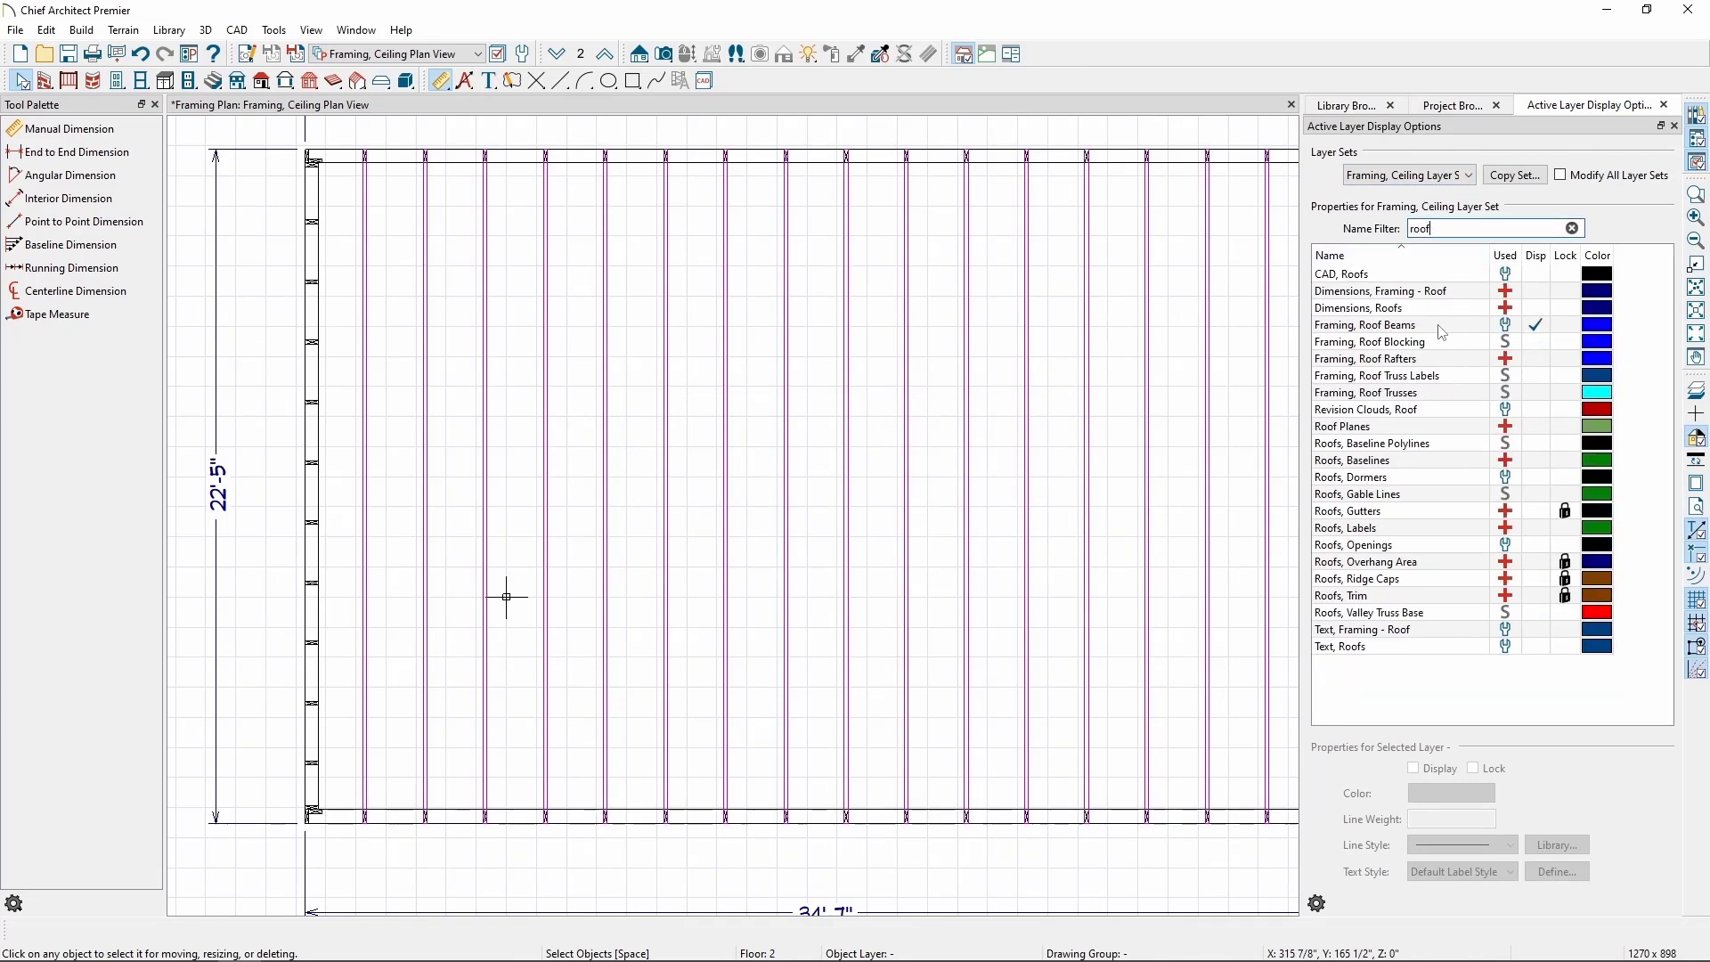
pyautogui.click(1535, 358)
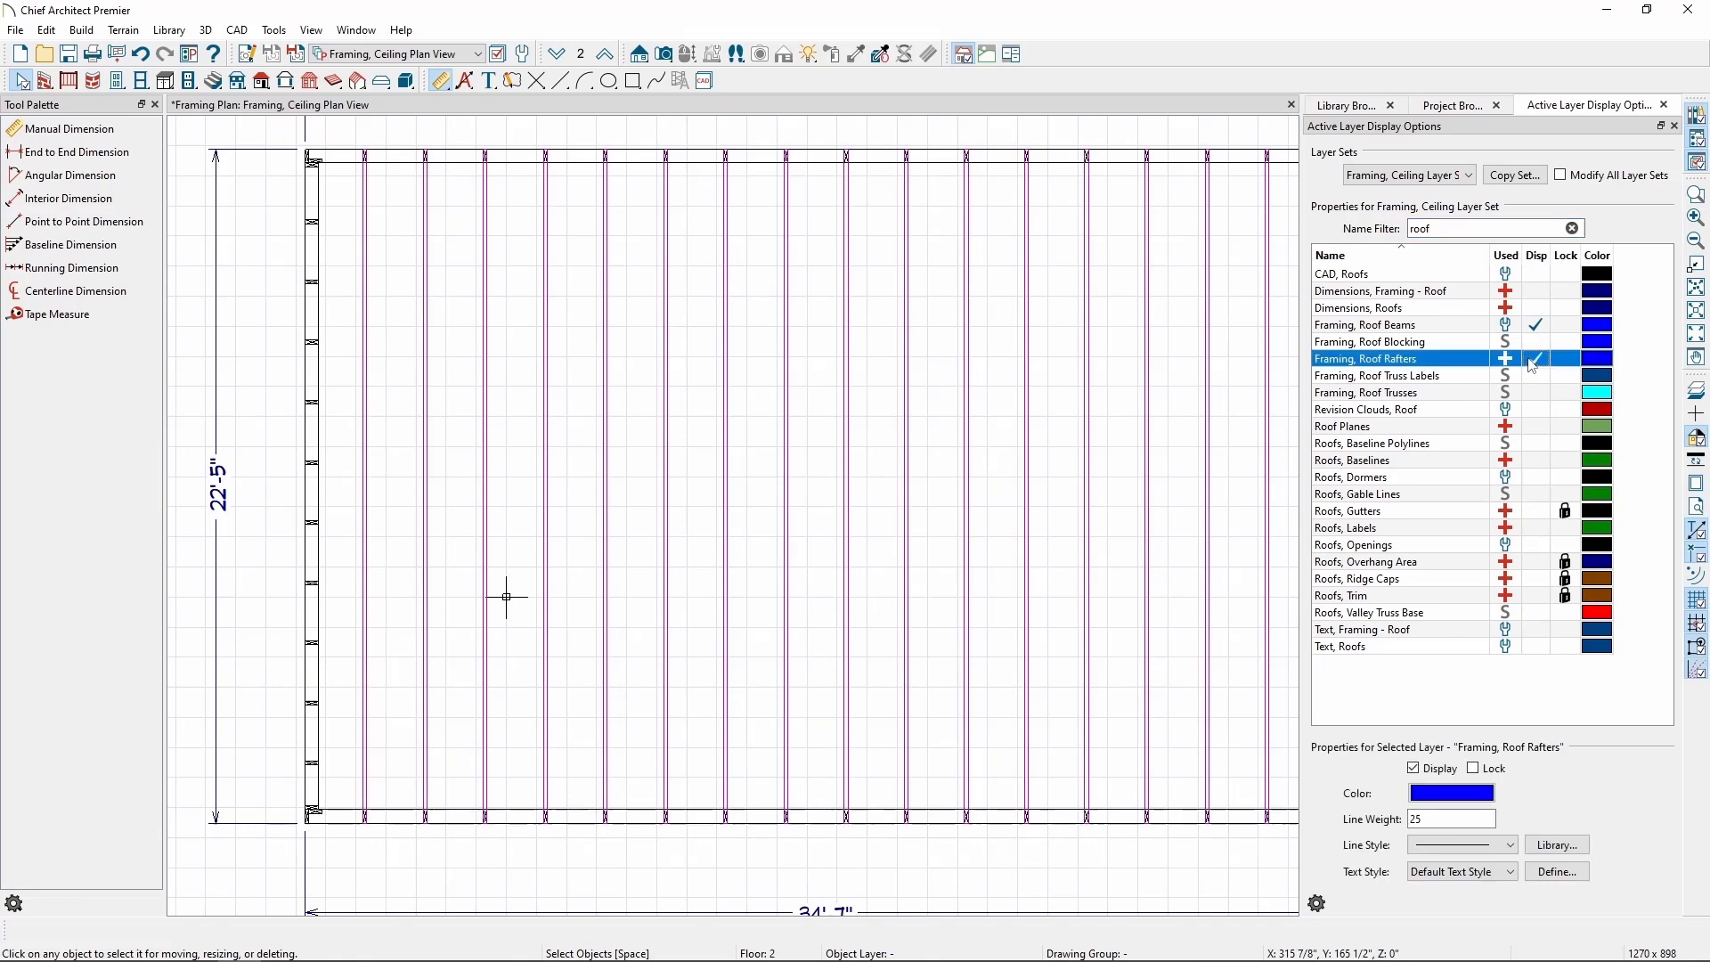
pyautogui.scroll(-1, 475, 757)
pyautogui.scroll(1, 475, 756)
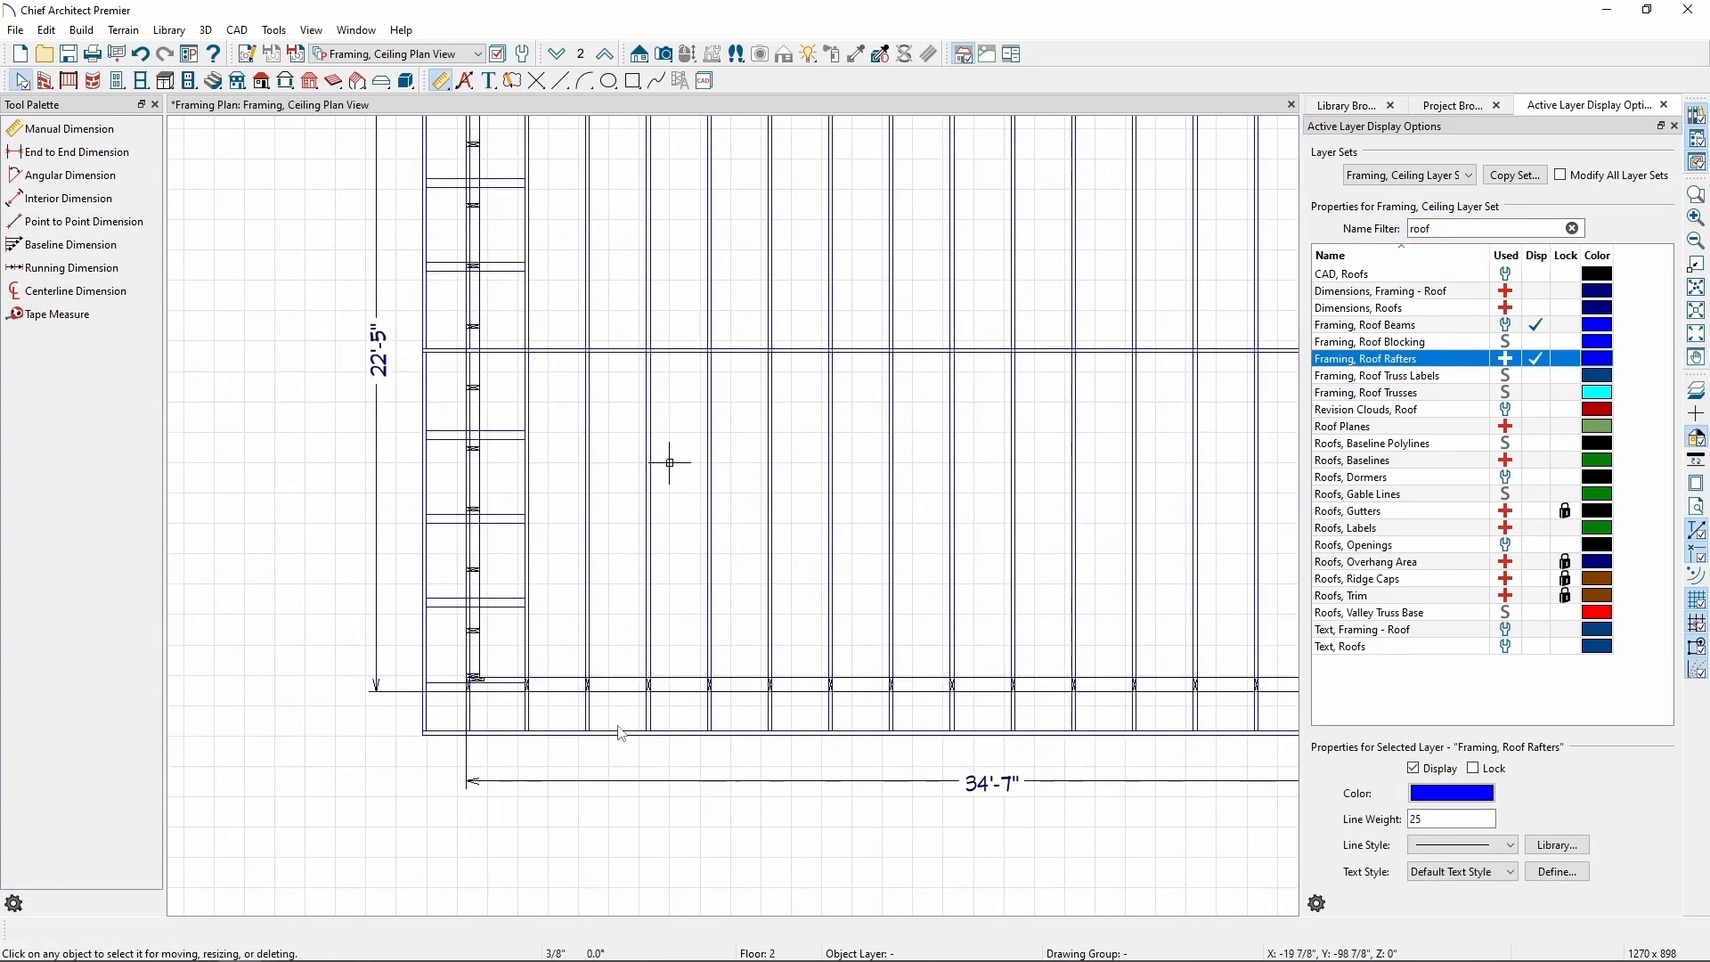
pyautogui.scroll(1, 581, 681)
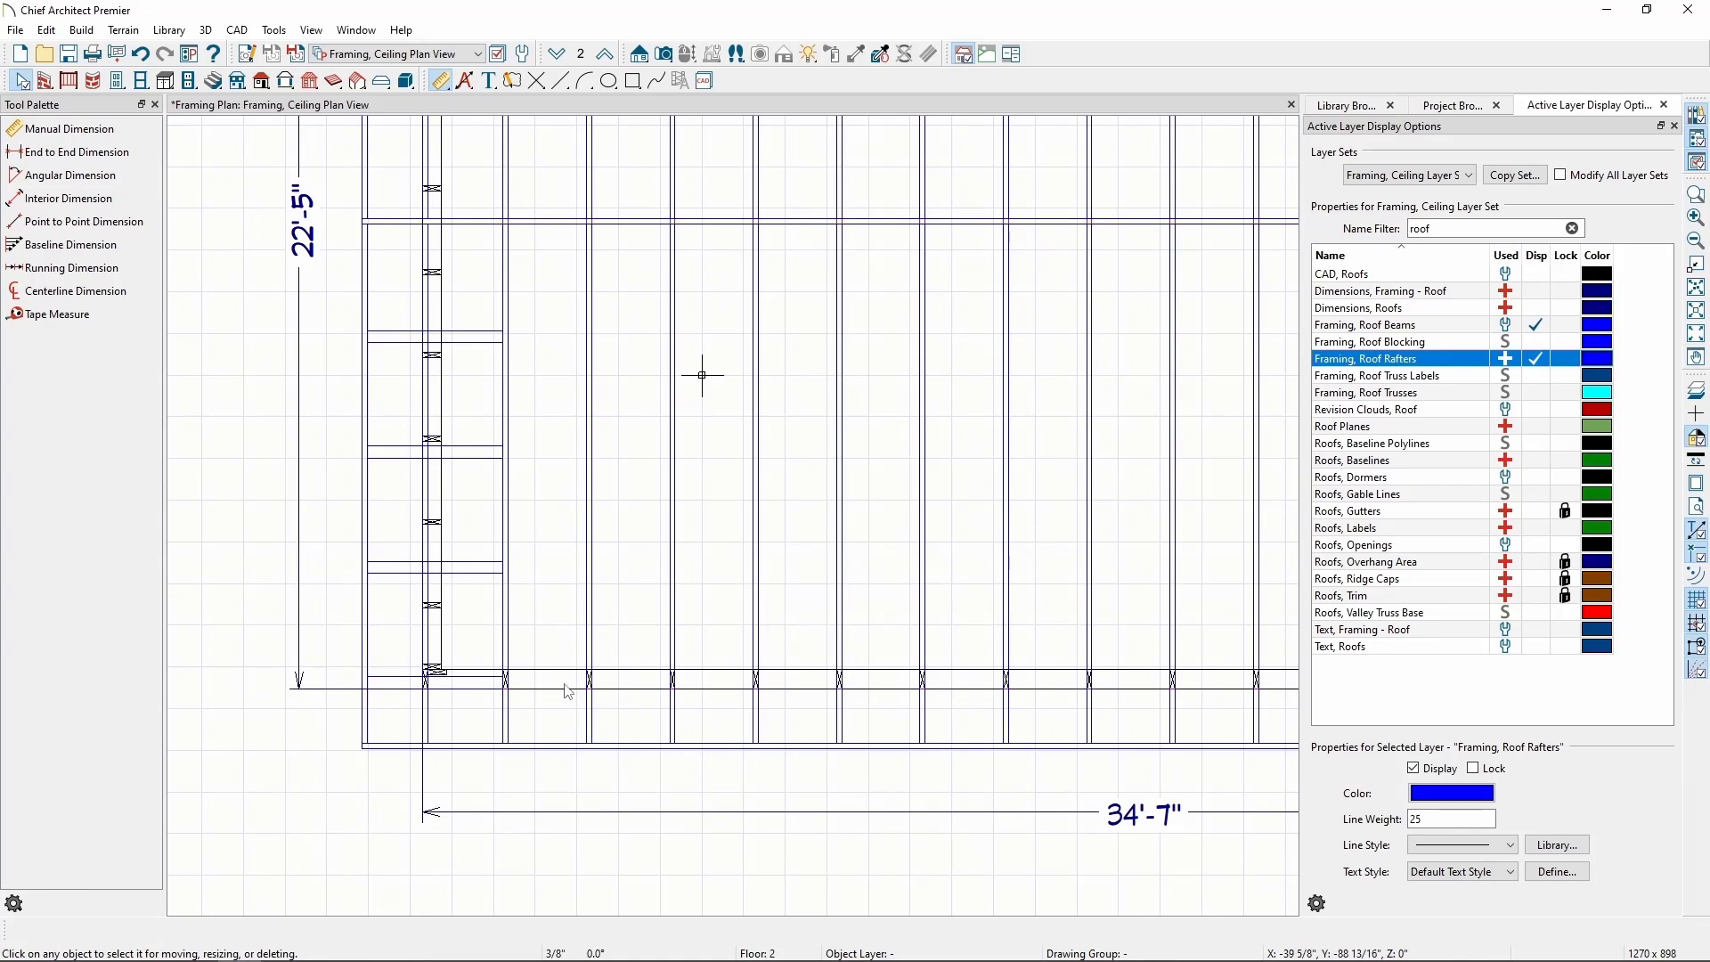
pyautogui.scroll(-1, 567, 688)
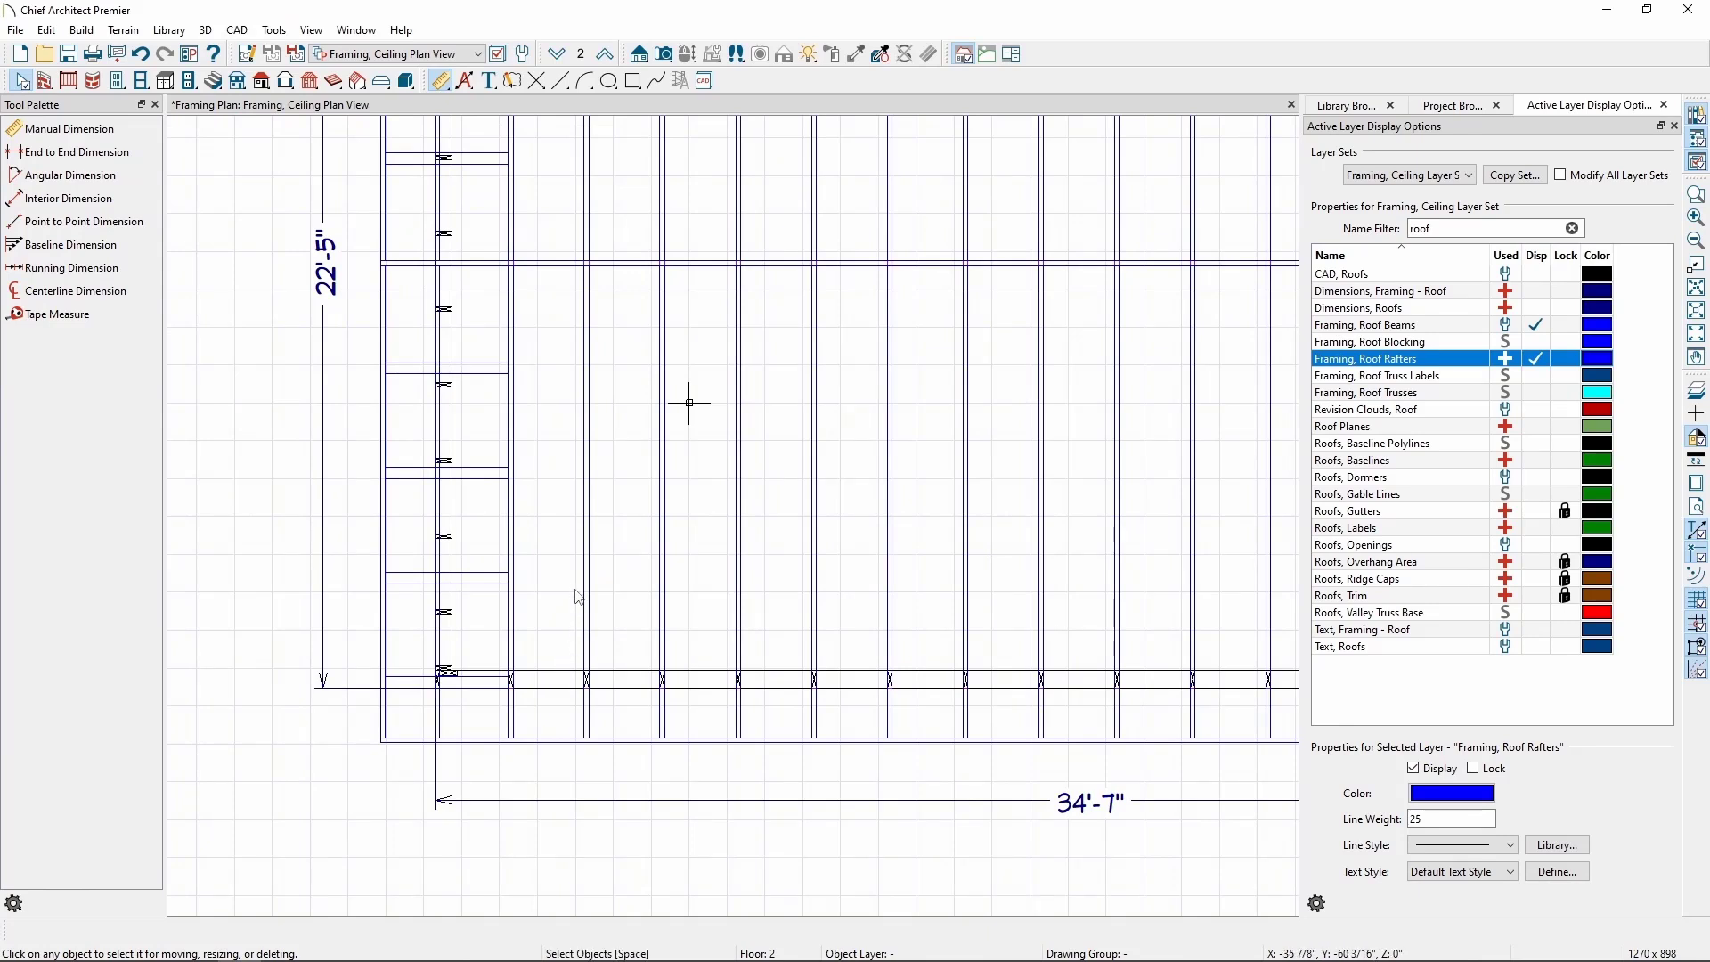
pyautogui.scroll(-1, 577, 633)
pyautogui.scroll(-1, 564, 659)
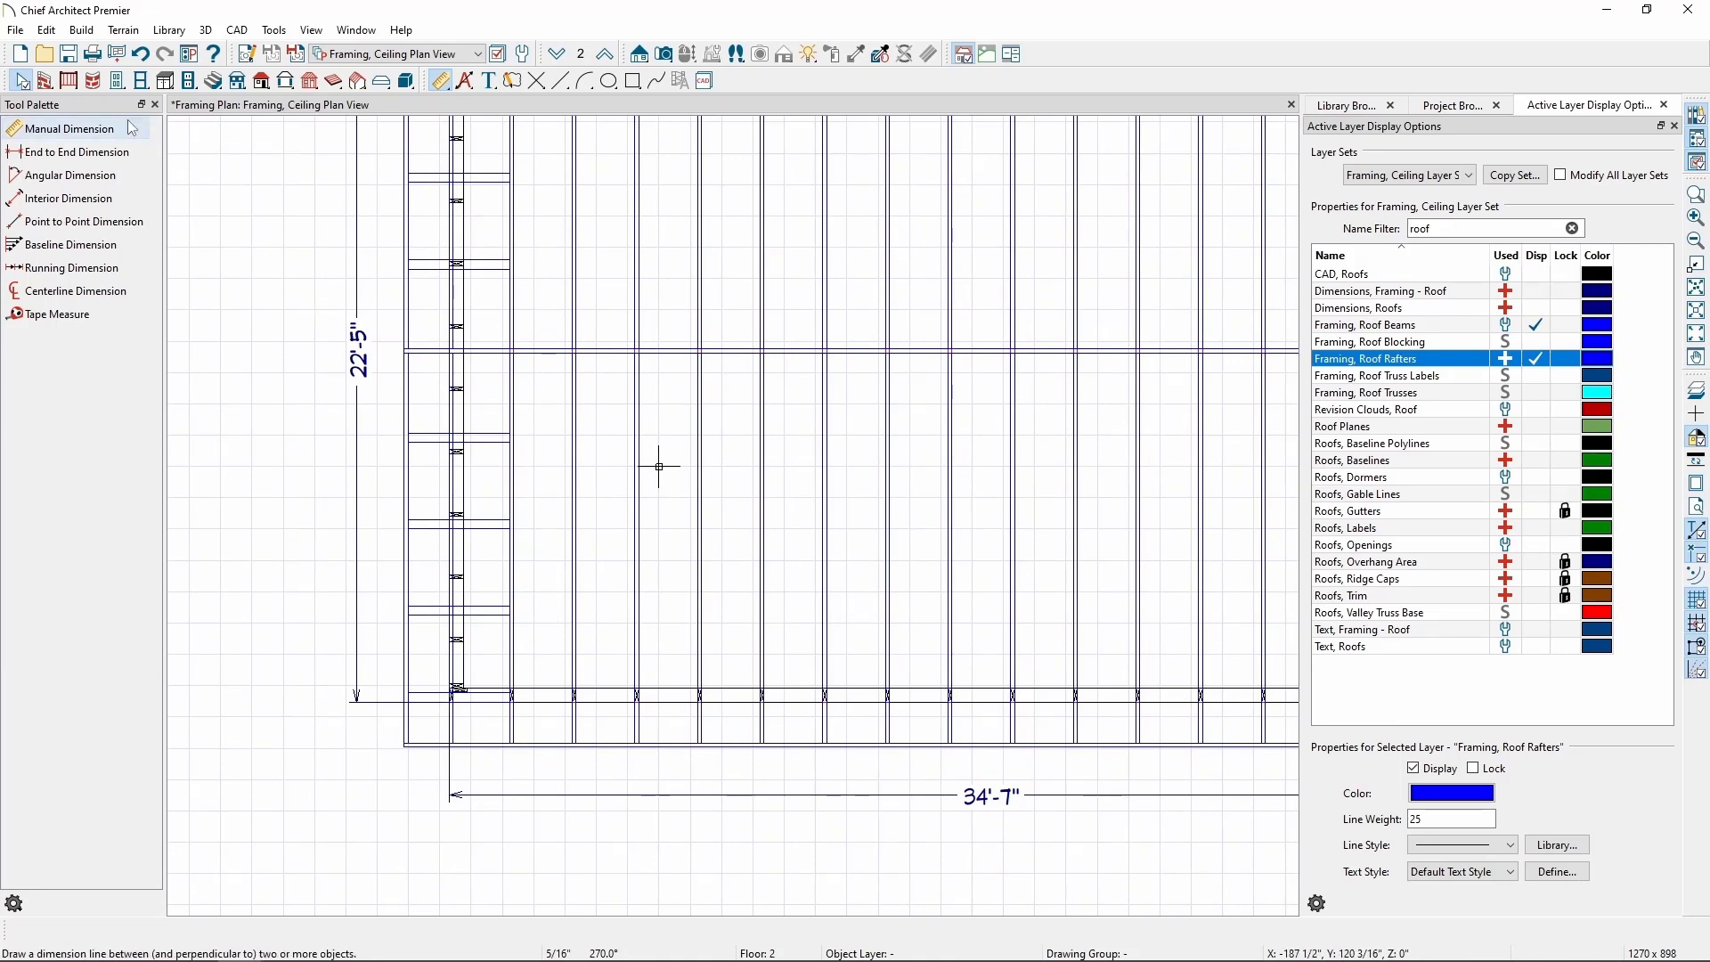
# Step: Turn off Automatically Build Roof Framing, then return to the Floor 1 plan showing the FR marker
pyautogui.click(81, 32)
pyautogui.moveTo(114, 208)
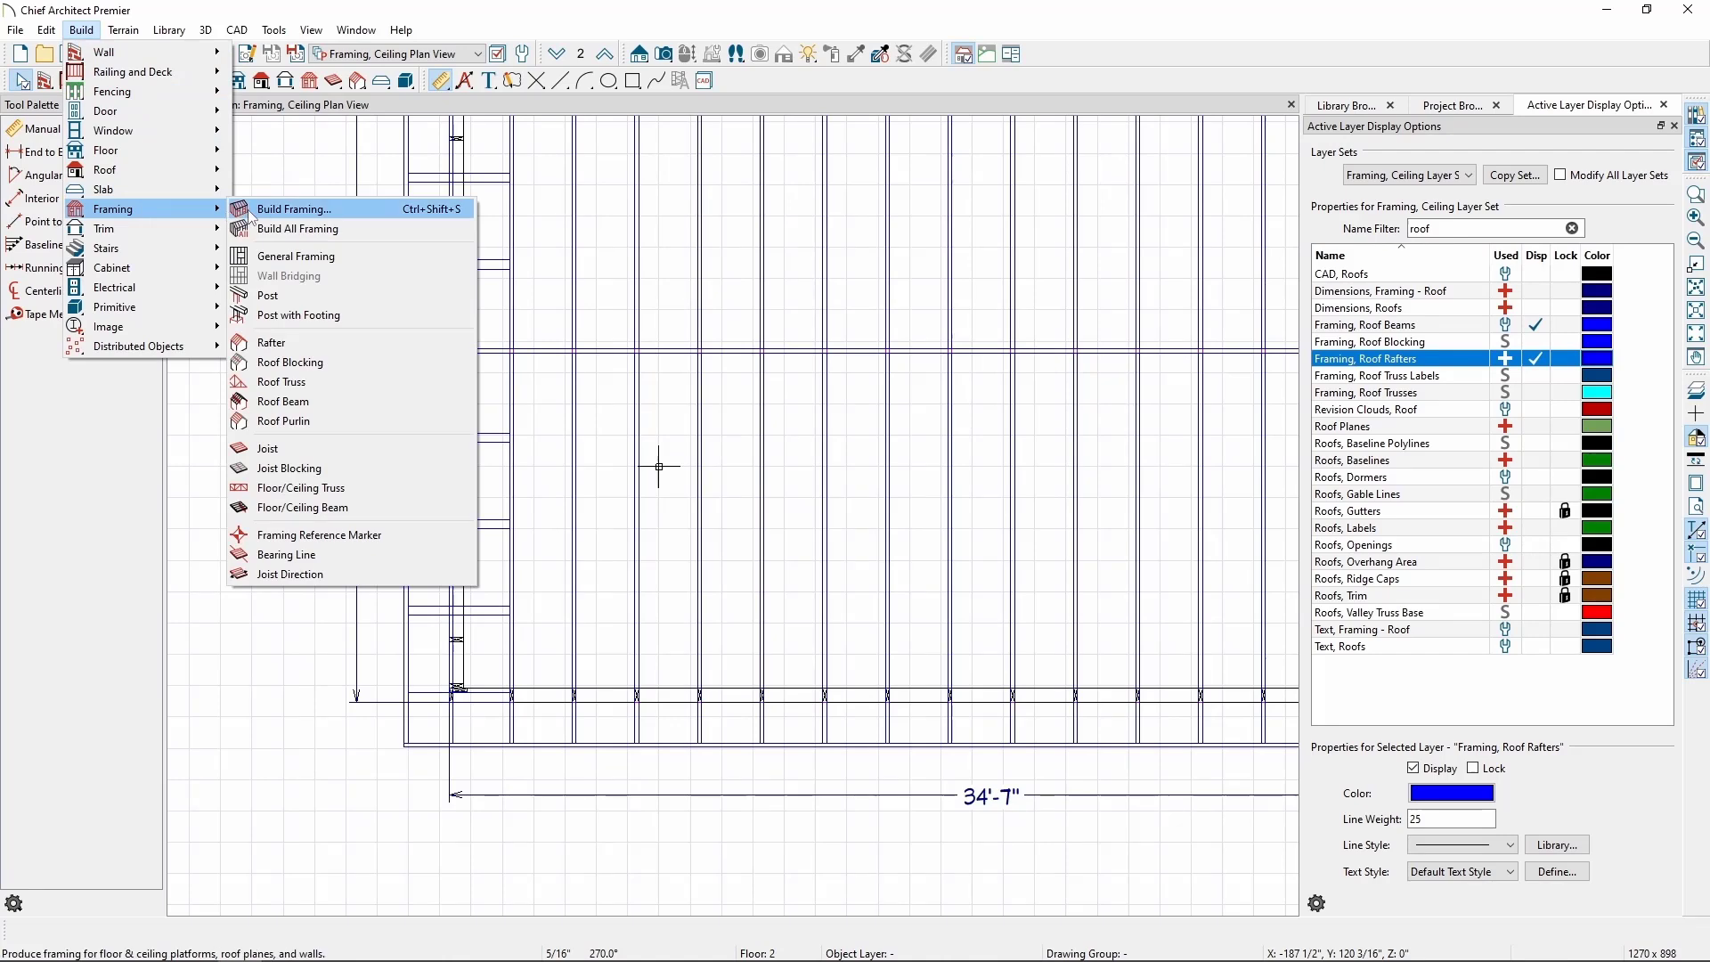
pyautogui.click(261, 212)
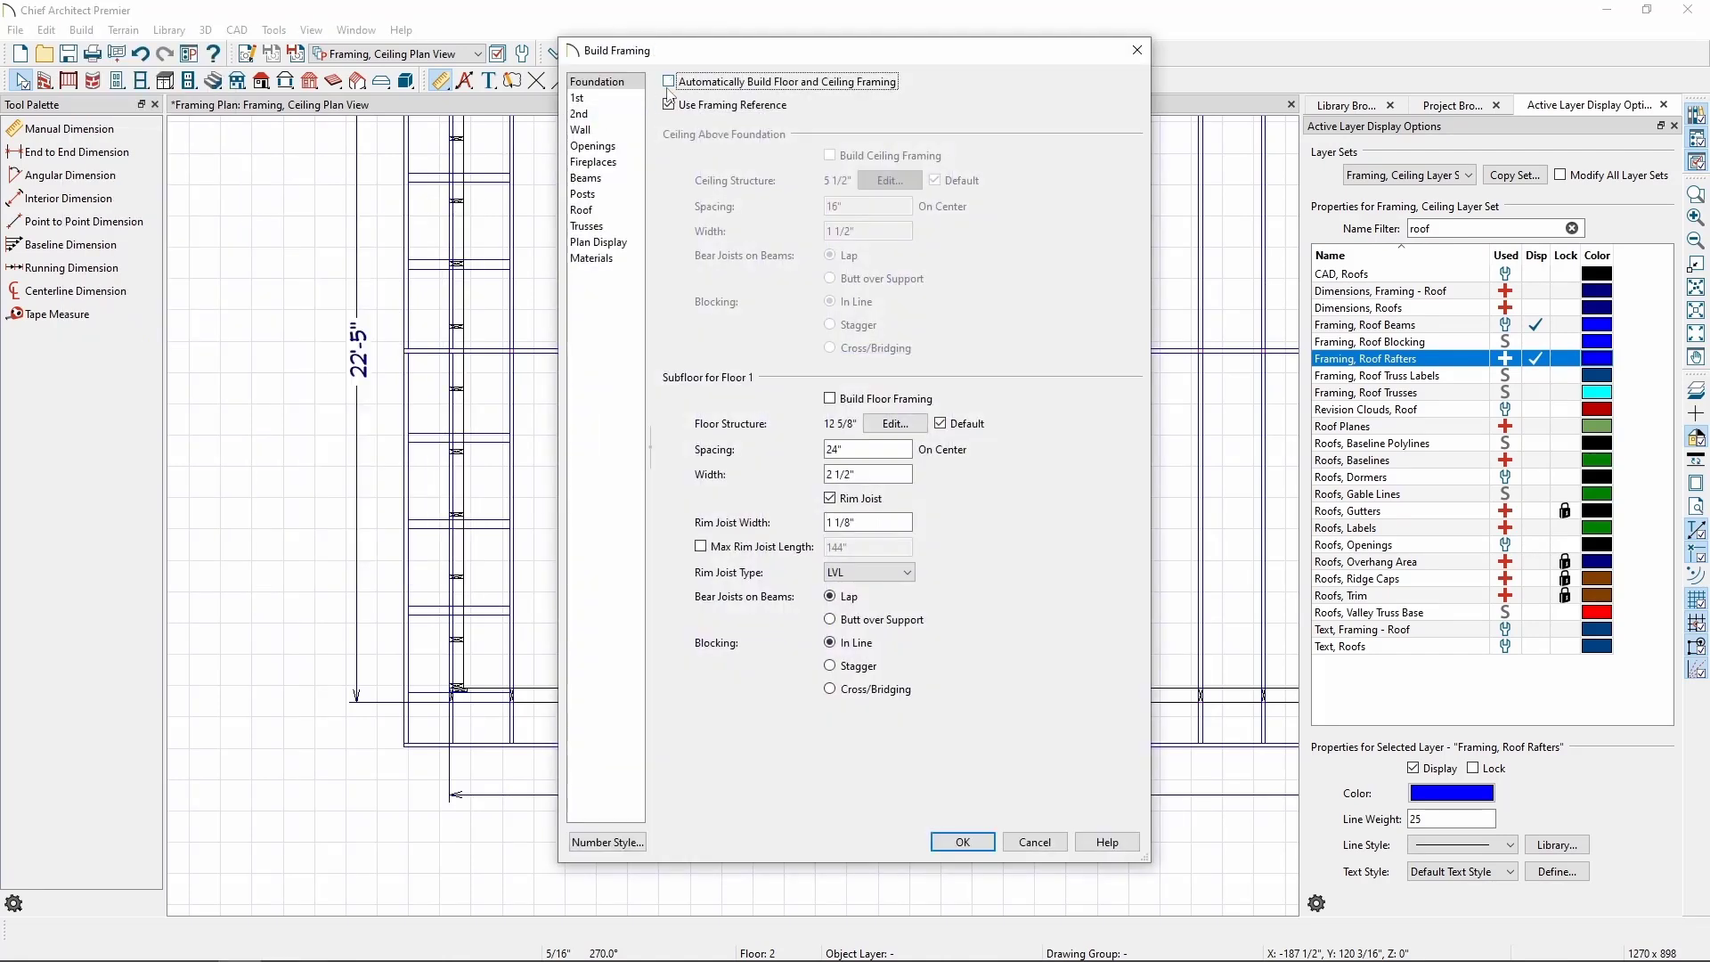
pyautogui.click(615, 130)
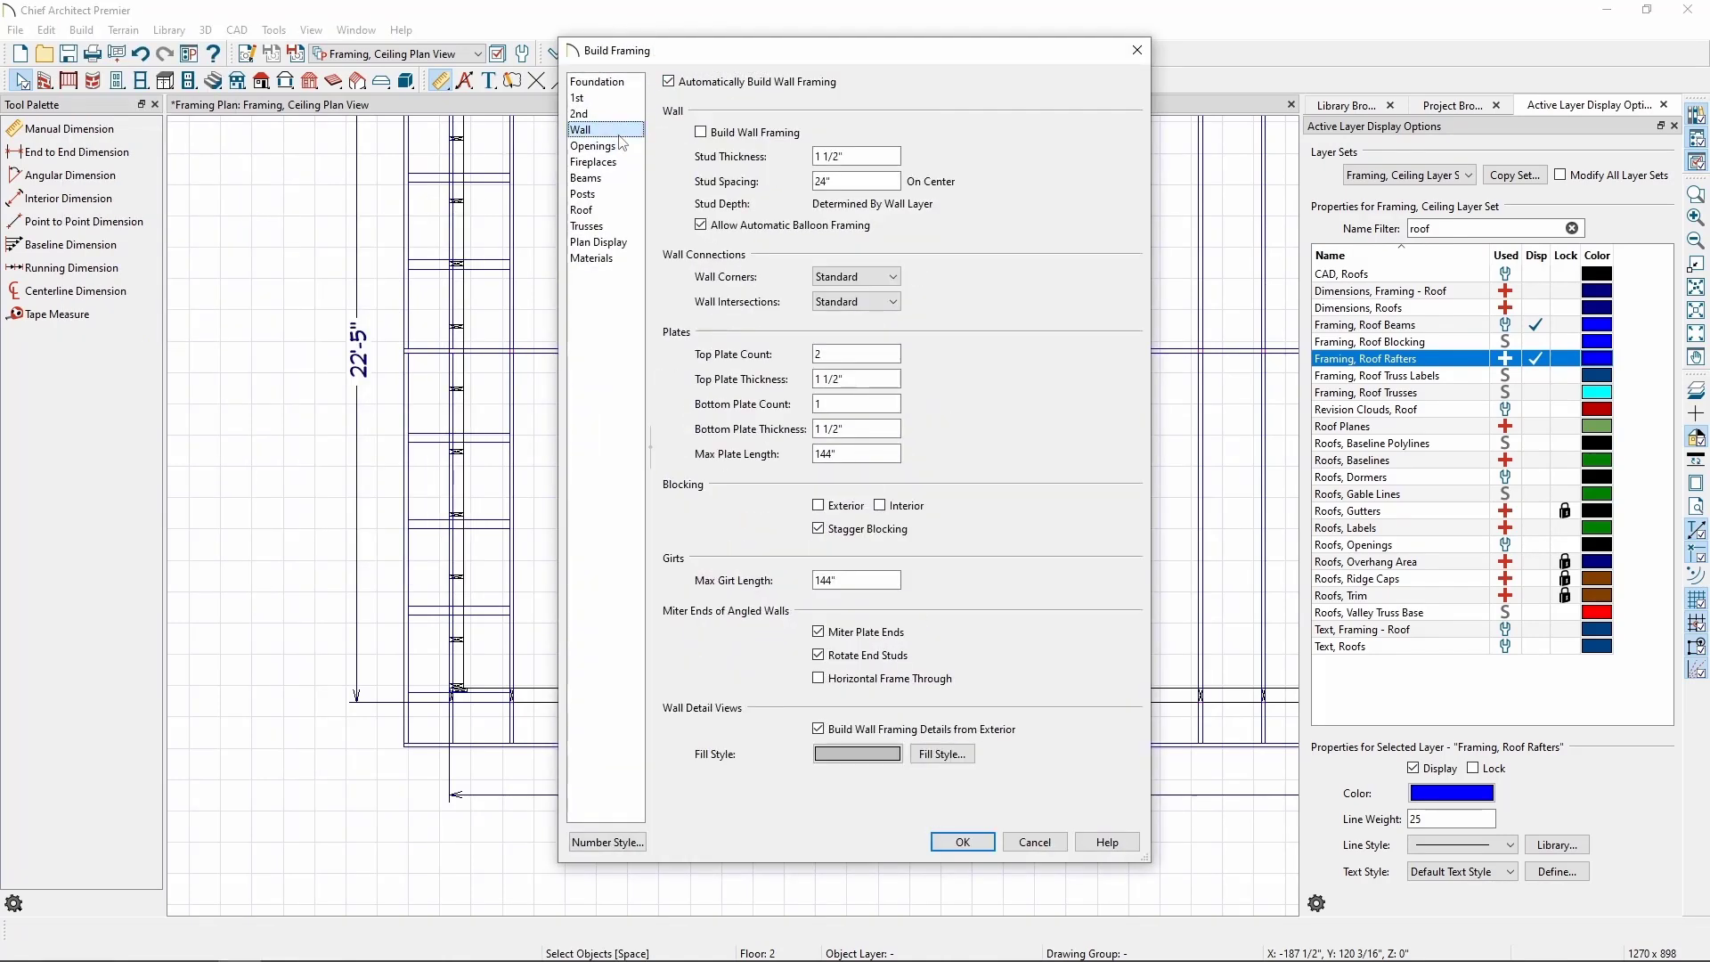
pyautogui.click(622, 210)
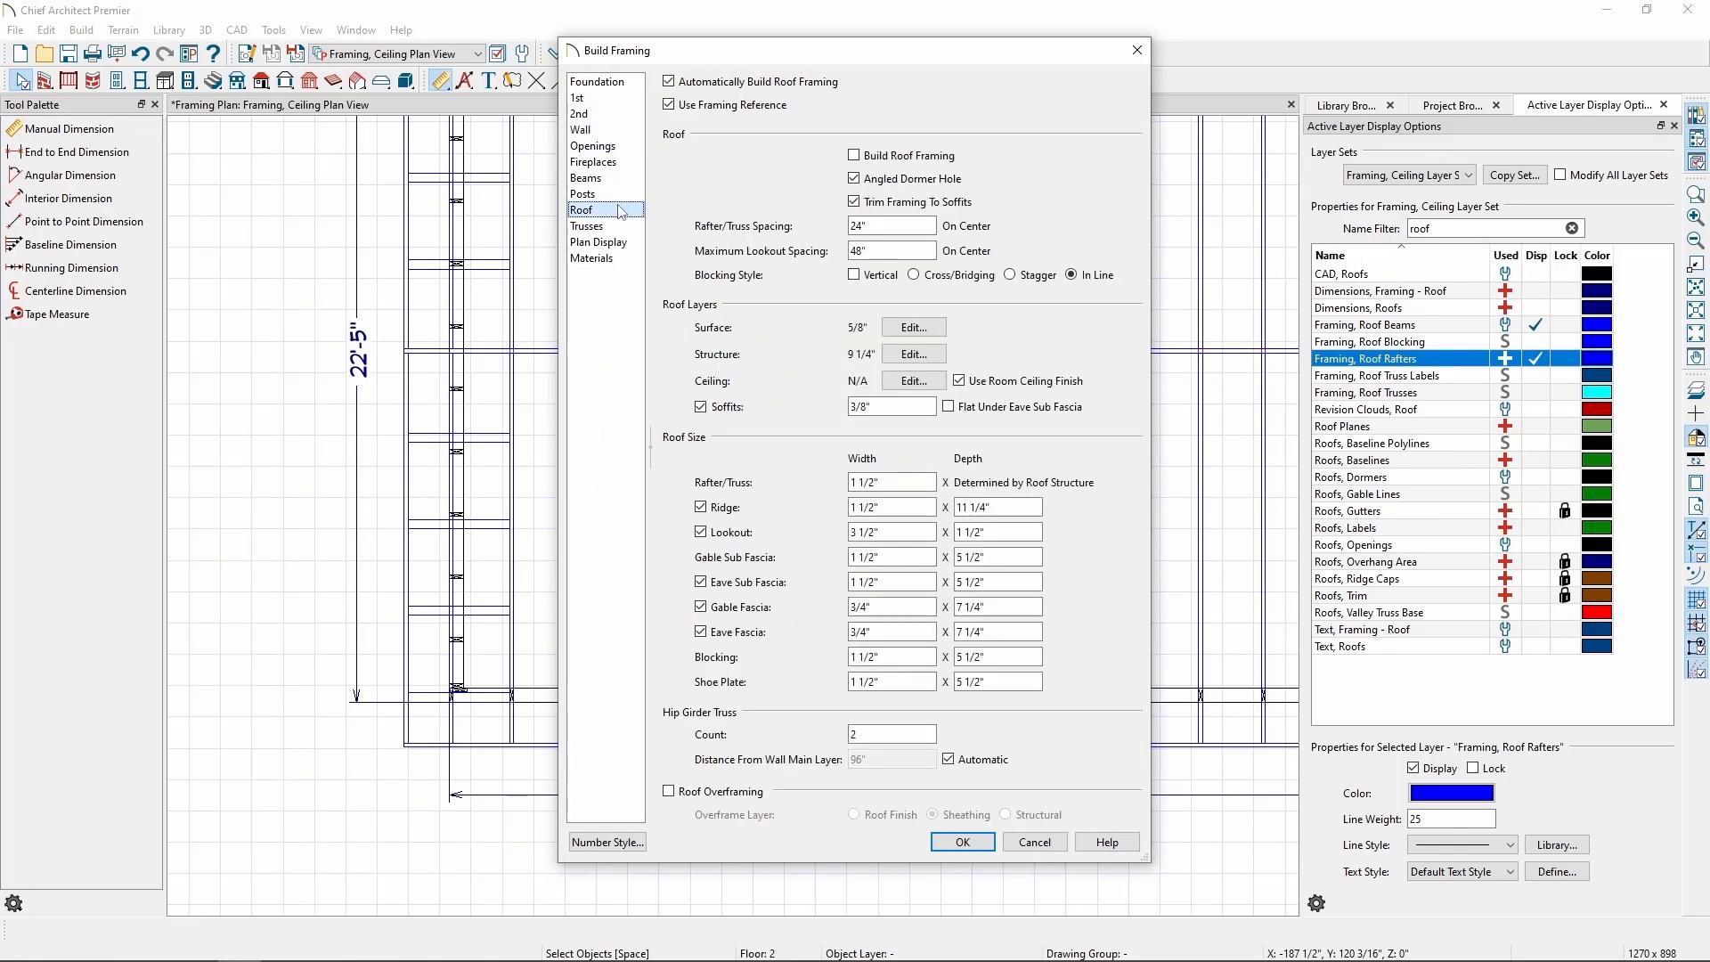
pyautogui.click(683, 85)
pyautogui.click(963, 841)
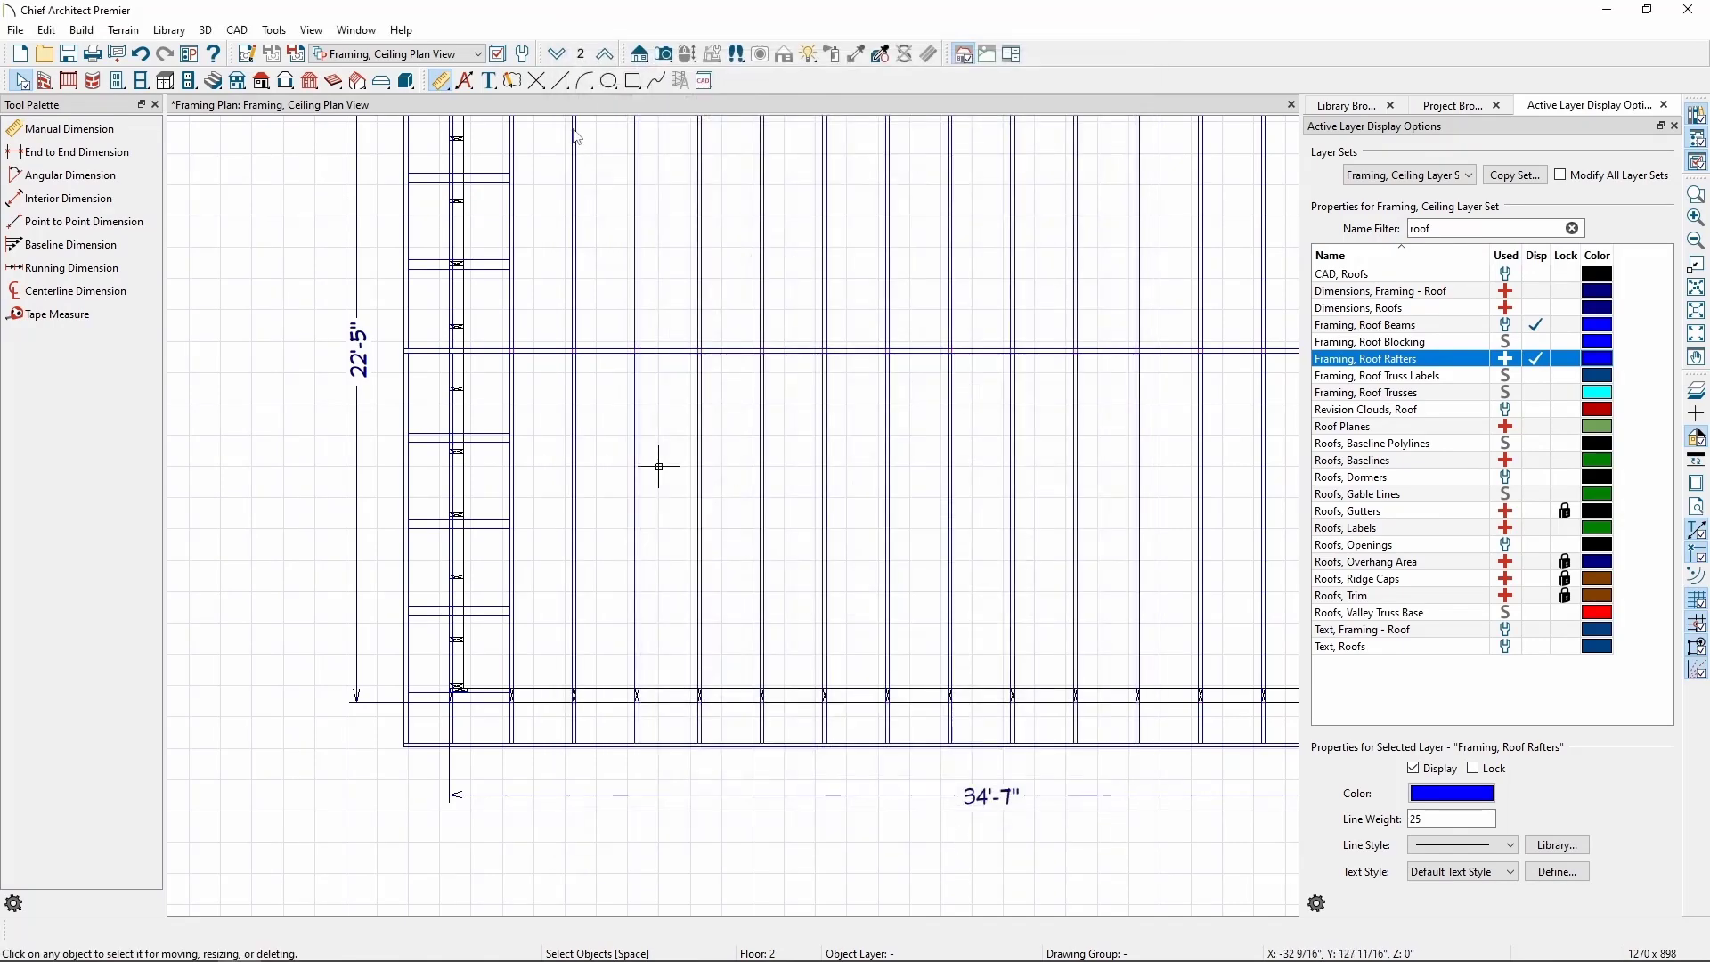
pyautogui.click(557, 58)
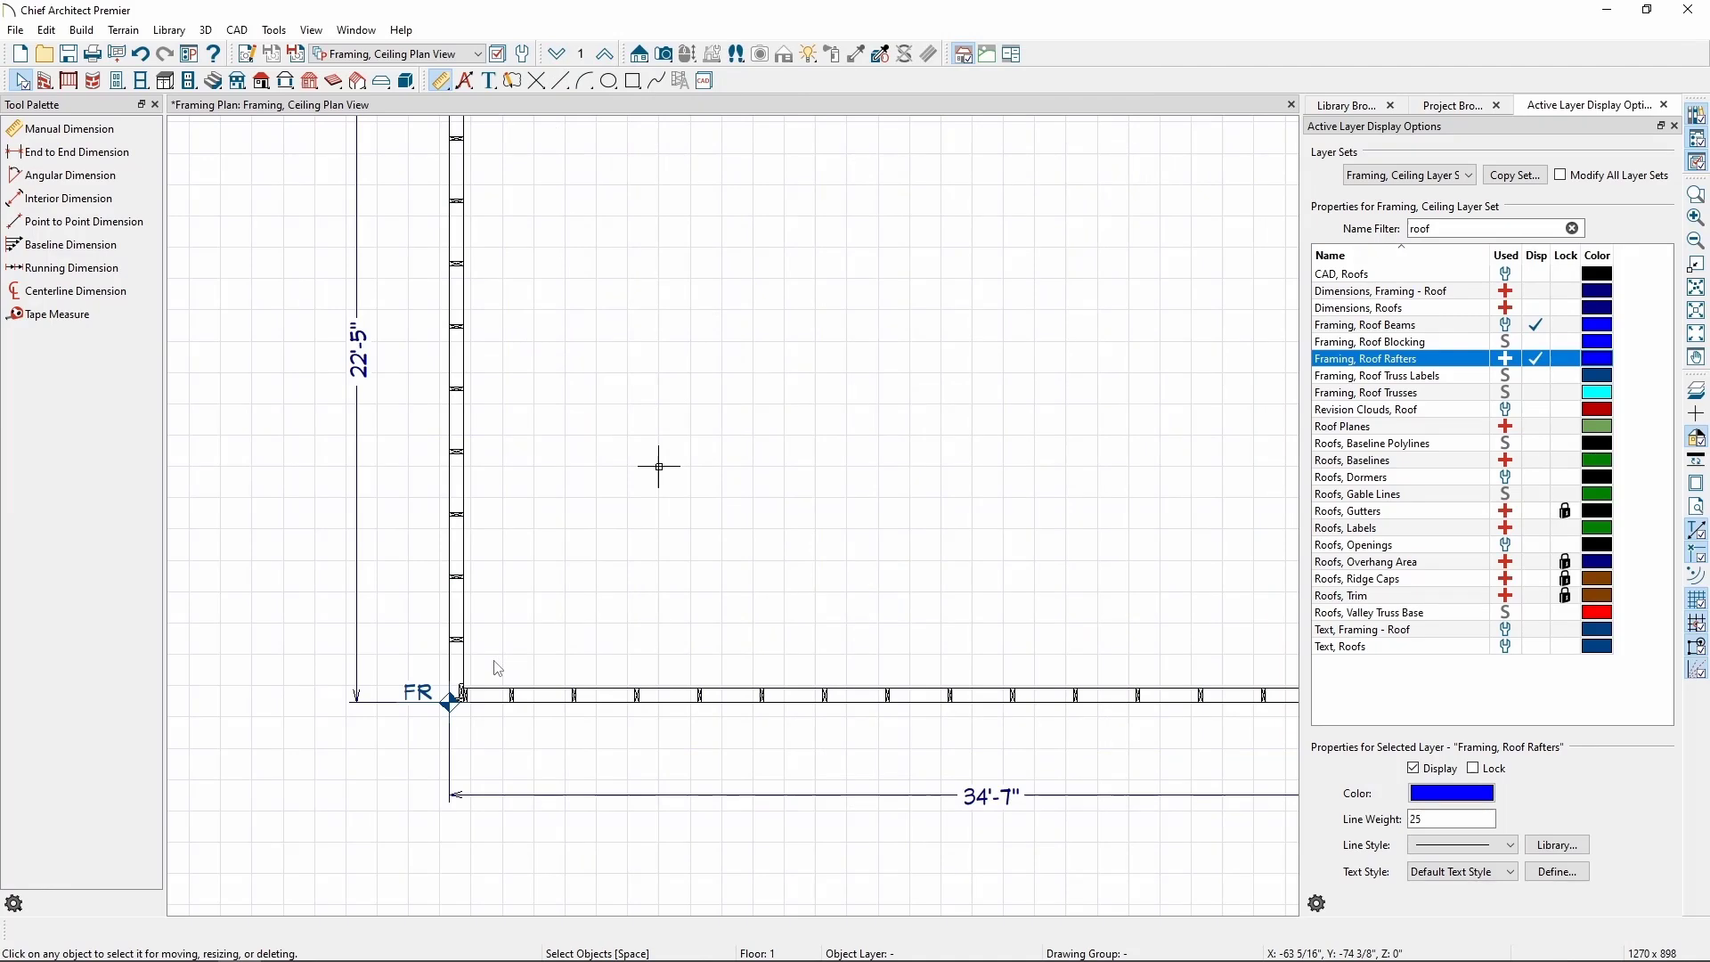
# Step: Move the FR reference marker 1 1/2" along the X axis with Transform/Replicate Object
pyautogui.scroll(1, 462, 725)
pyautogui.scroll(2, 441, 724)
pyautogui.scroll(1, 435, 723)
pyautogui.click(448, 692)
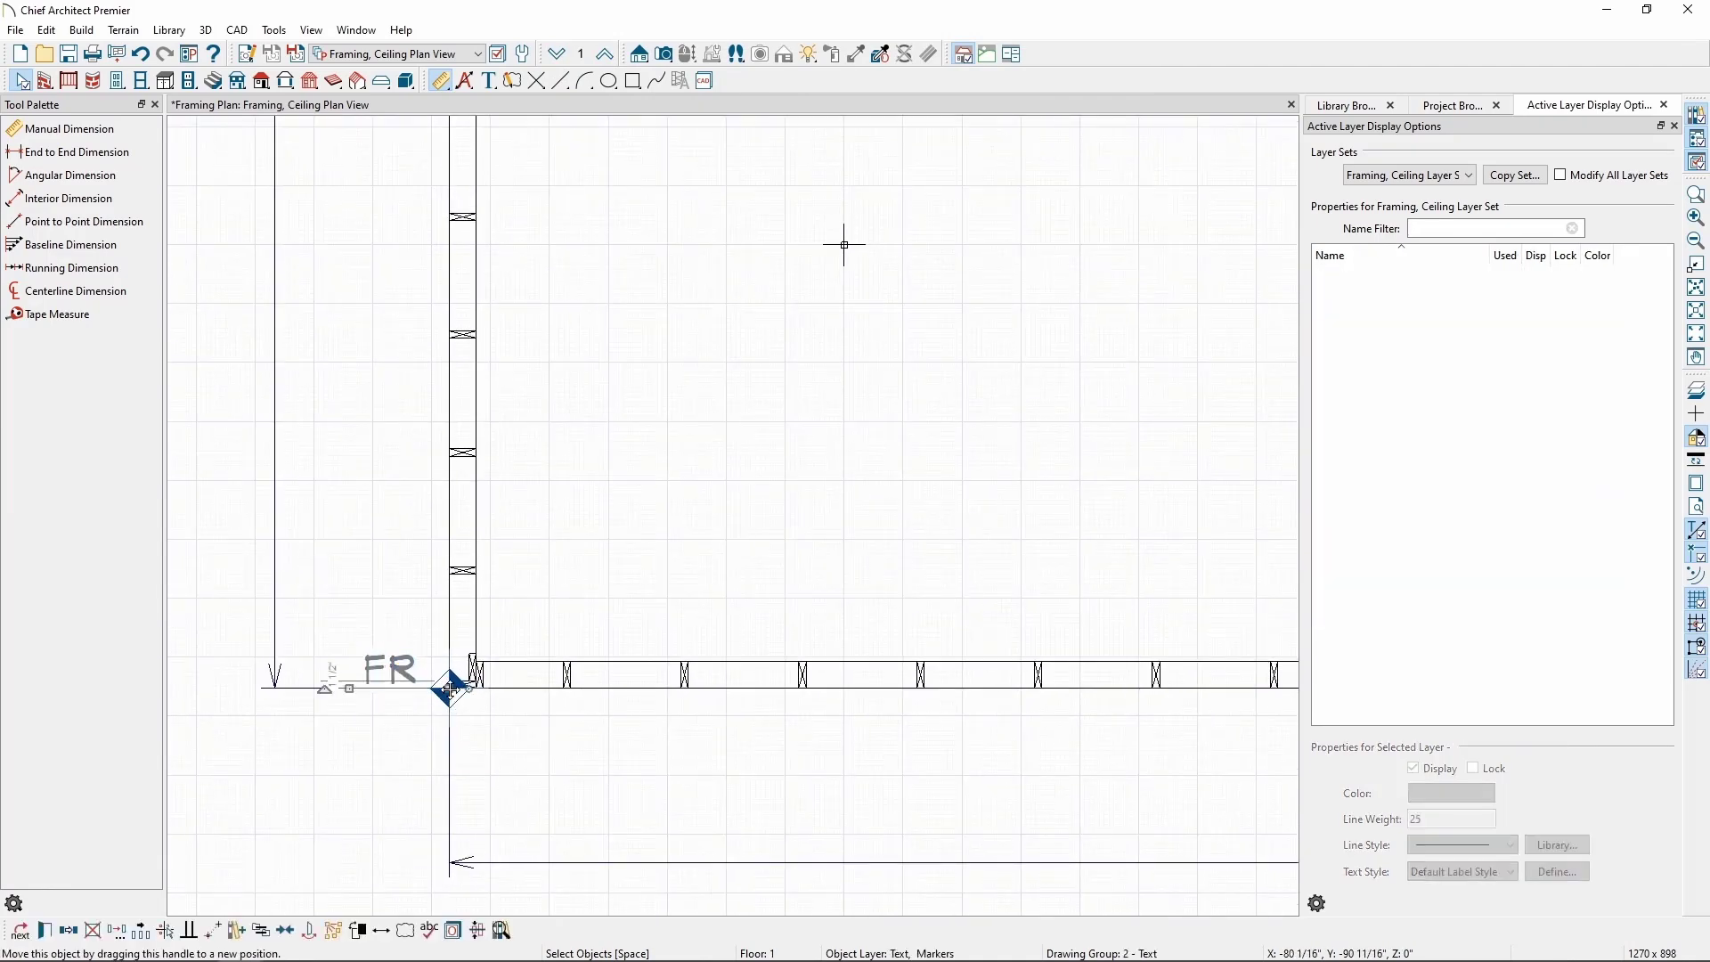
pyautogui.click(117, 931)
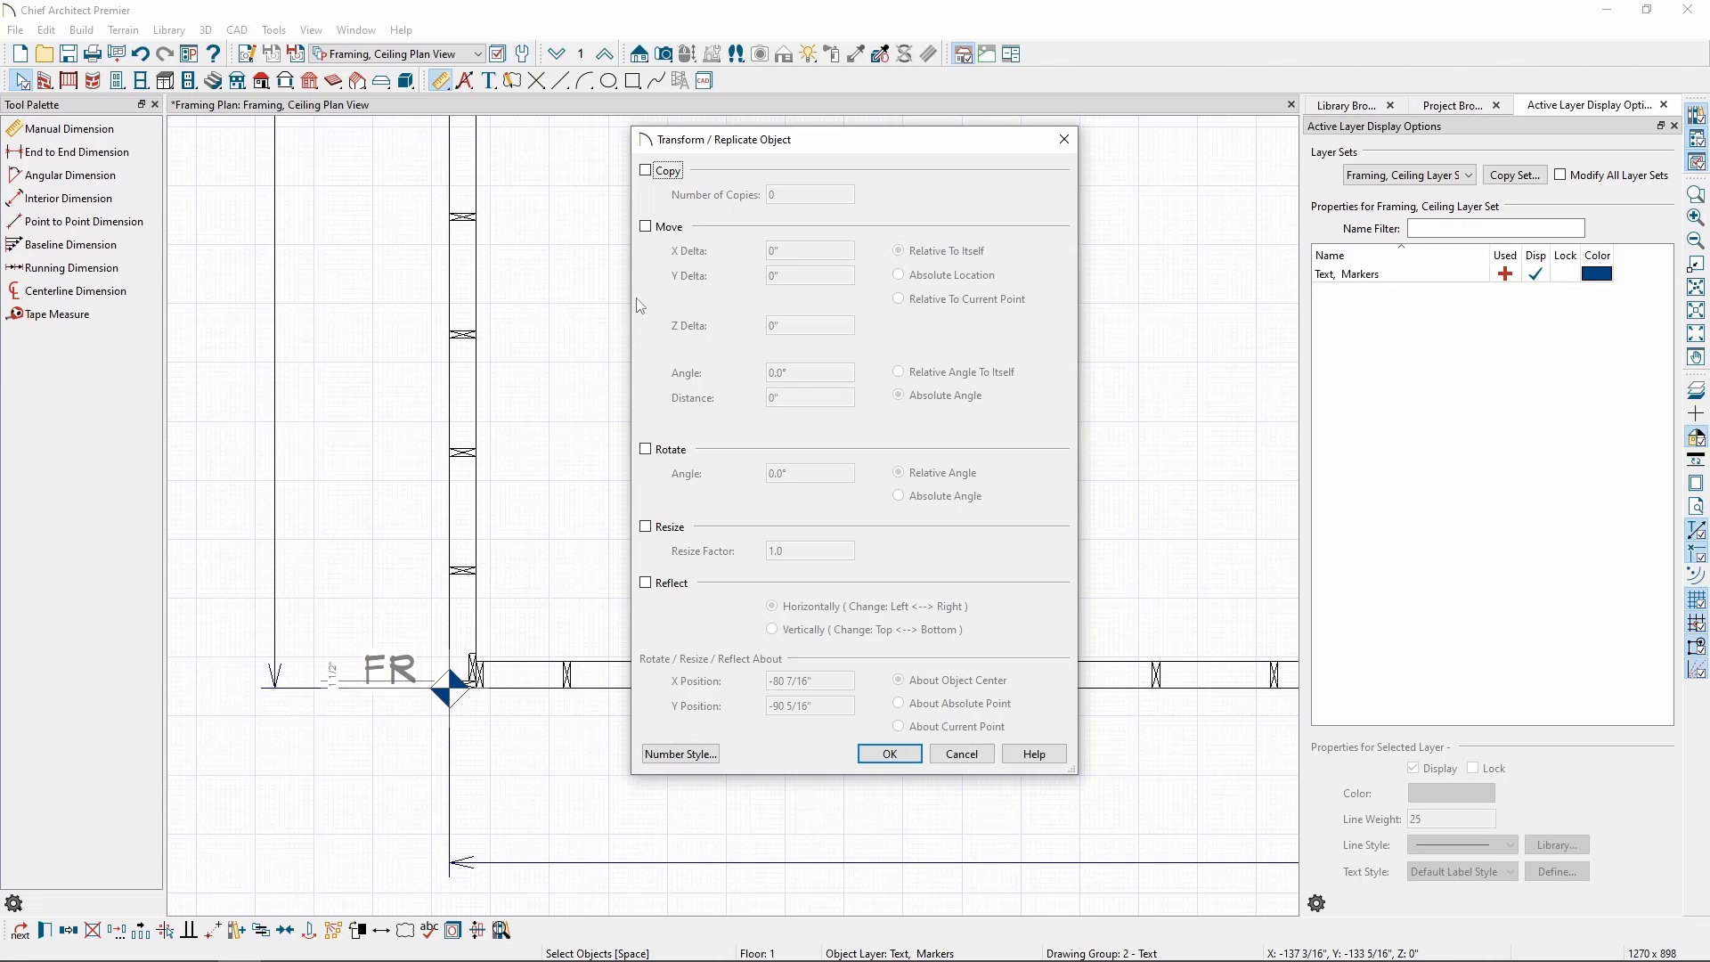
pyautogui.click(645, 227)
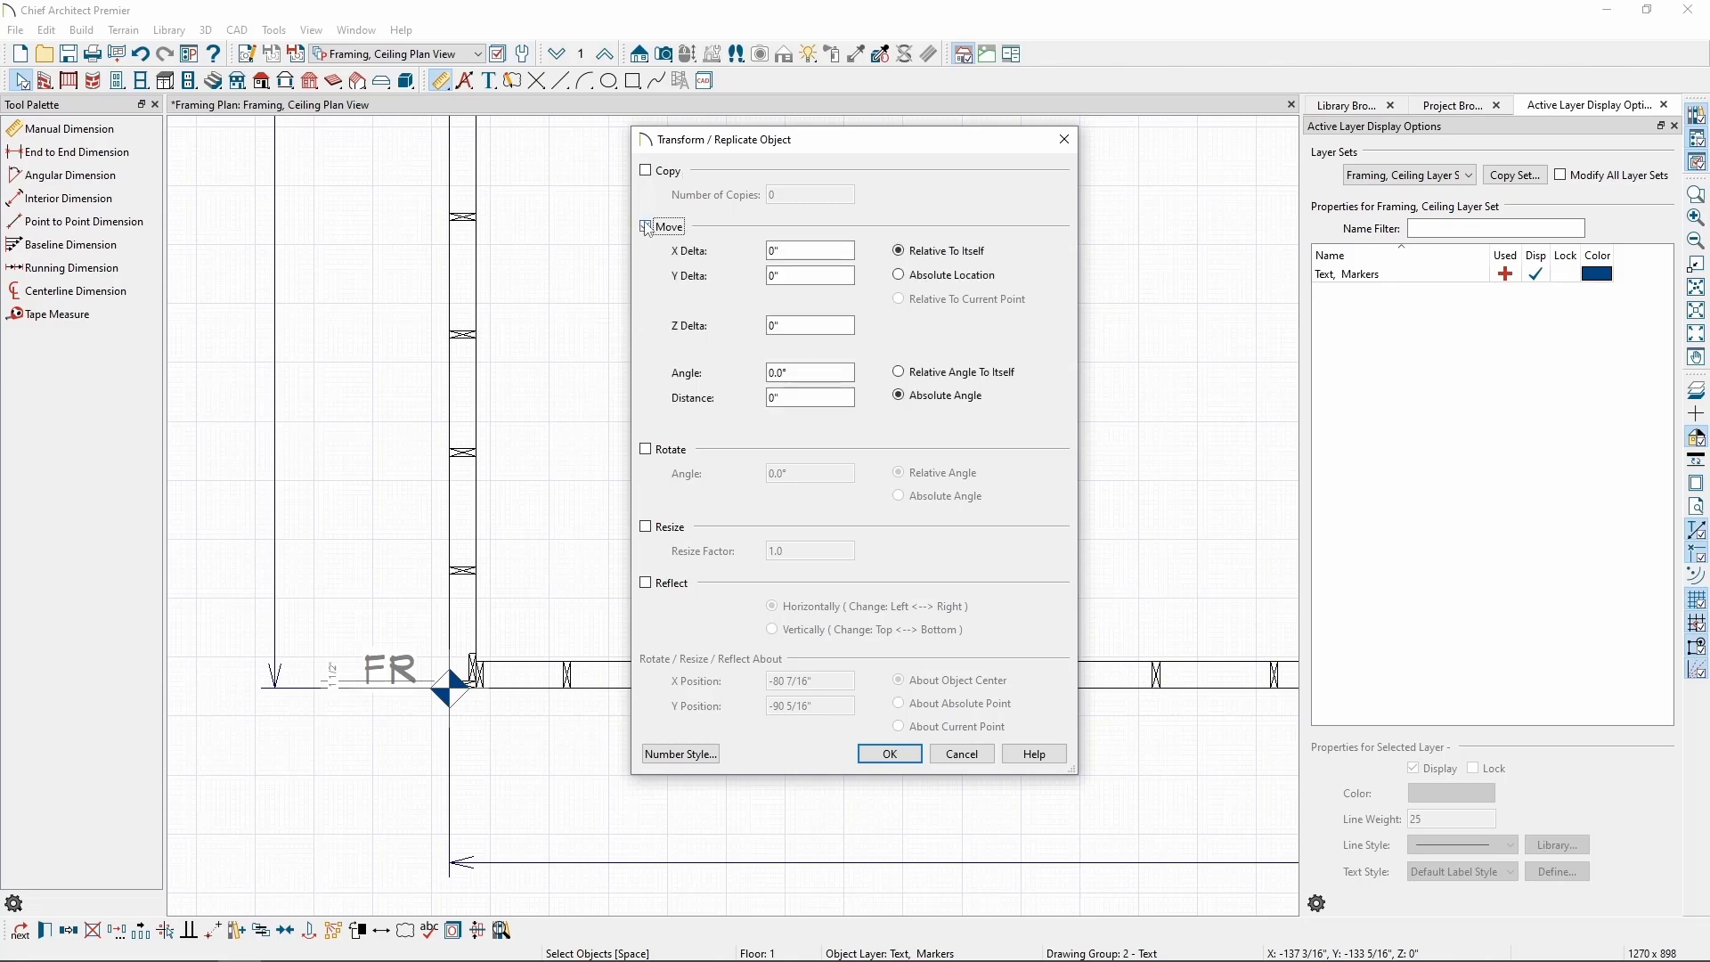
pyautogui.press('Tab')
pyautogui.press('Tab')
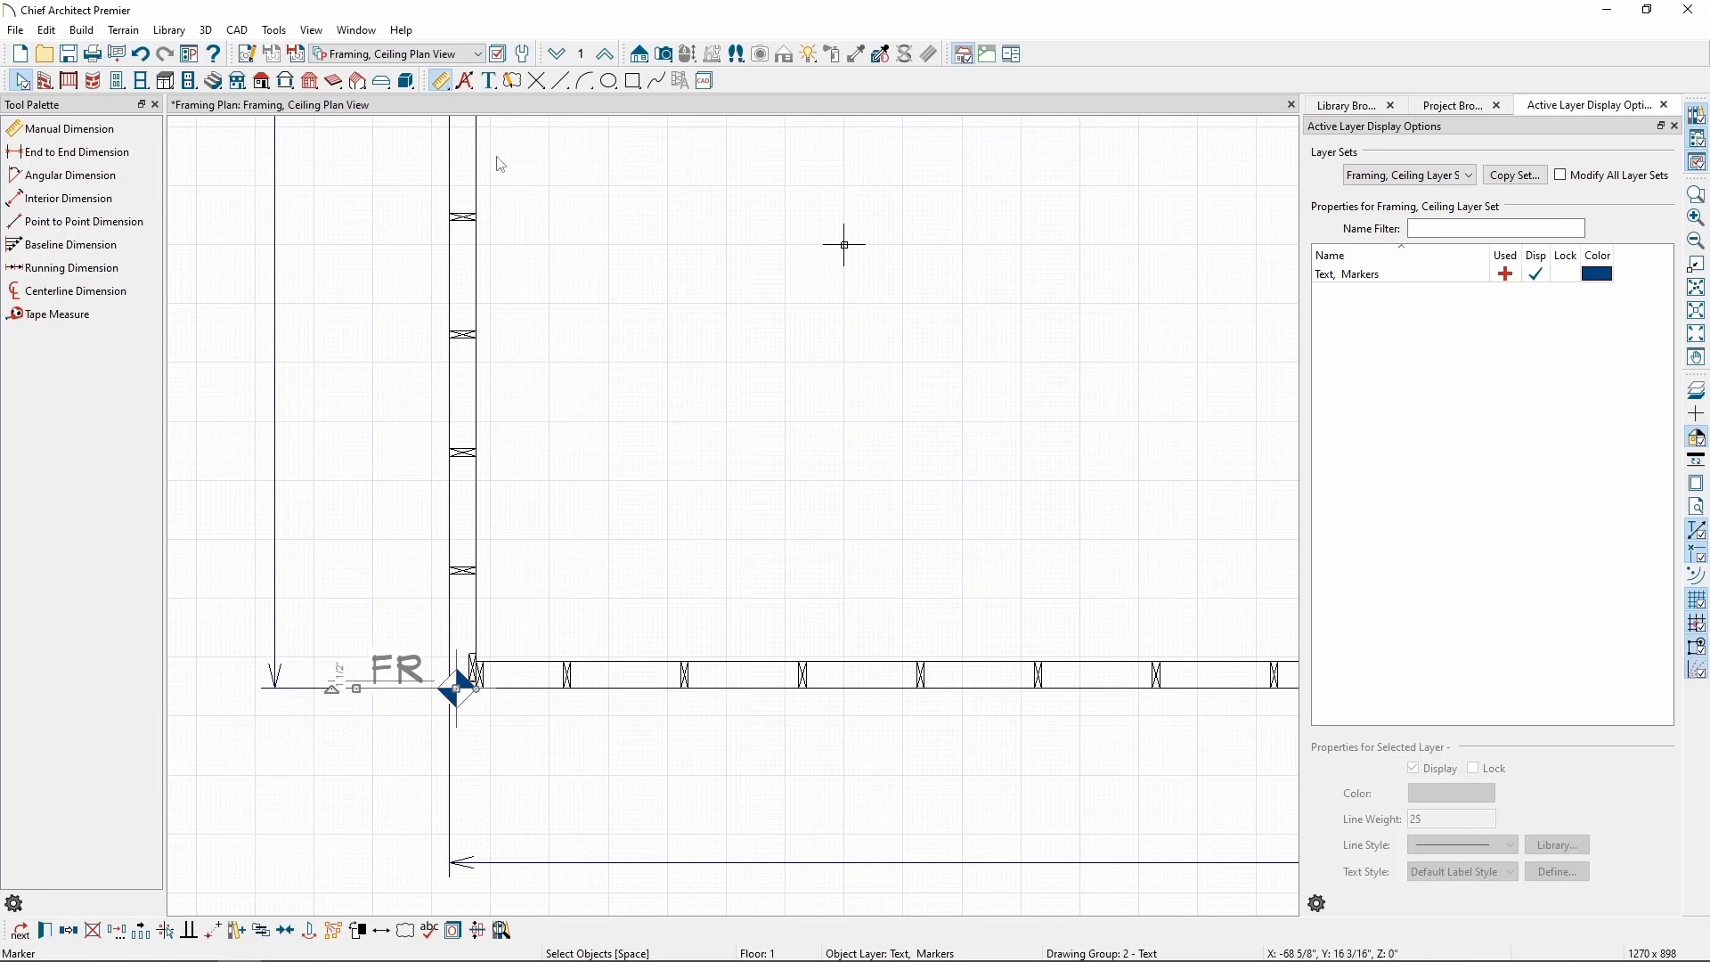
# Step: Enable Build Ceiling Framing for the 2nd floor, then zoom out to the whole 34'-7" by 22'-5" plan
pyautogui.click(91, 37)
pyautogui.moveTo(114, 208)
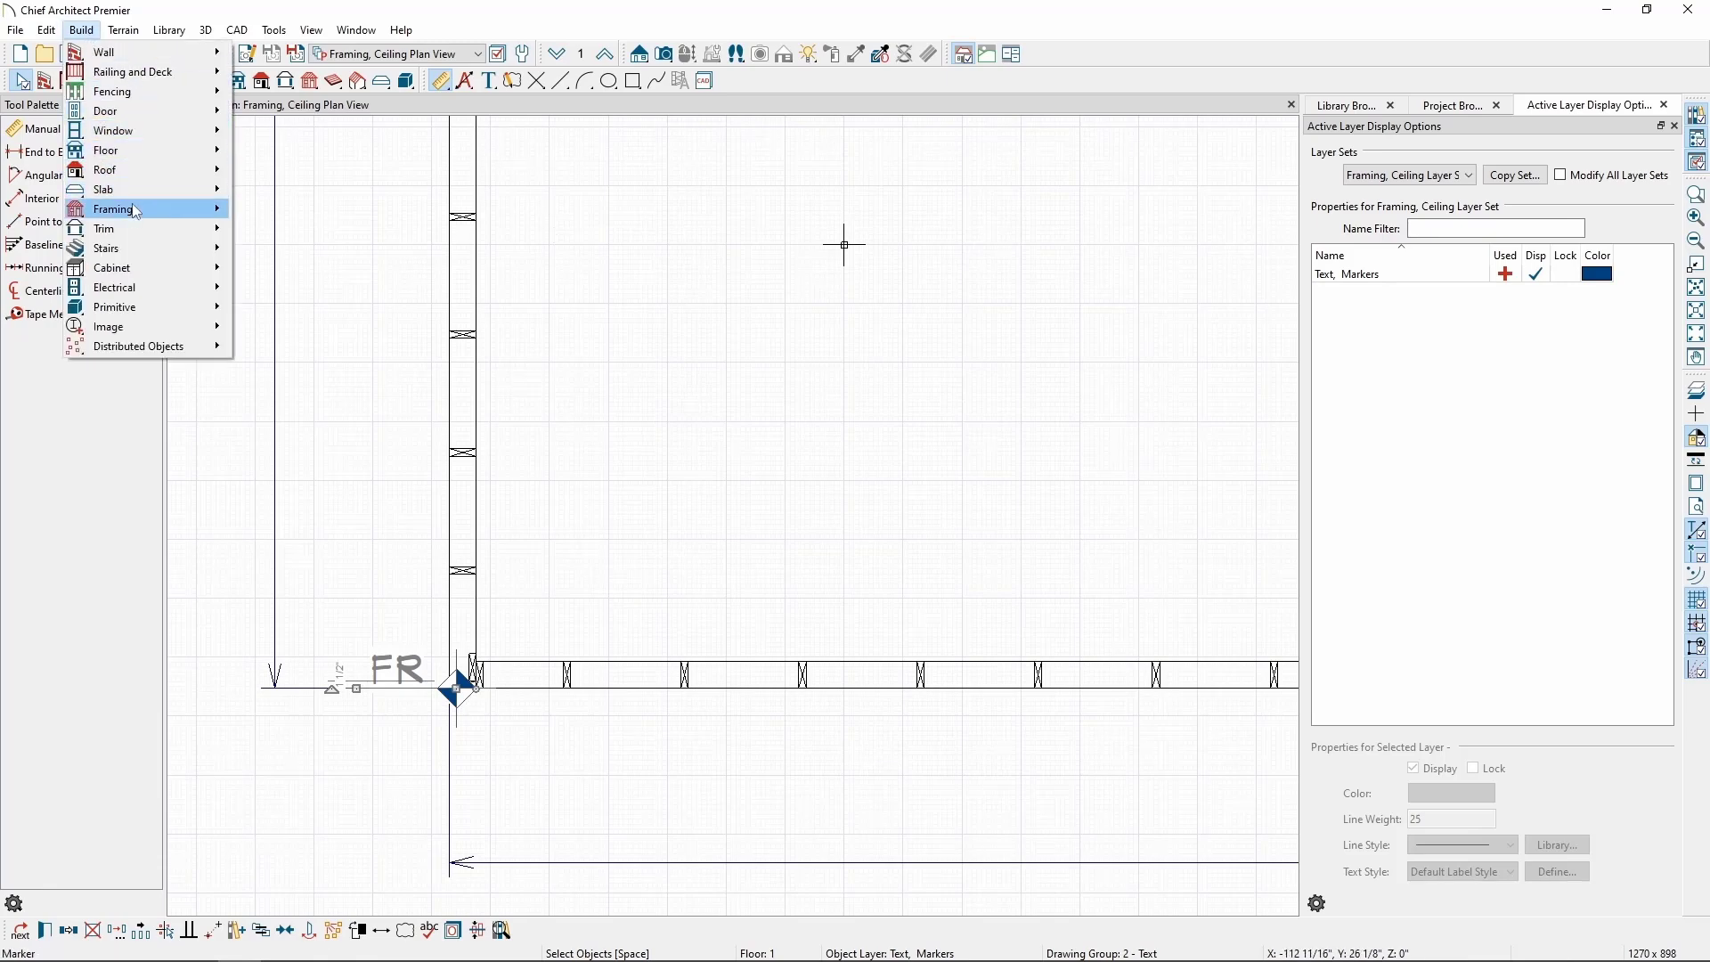
pyautogui.click(246, 216)
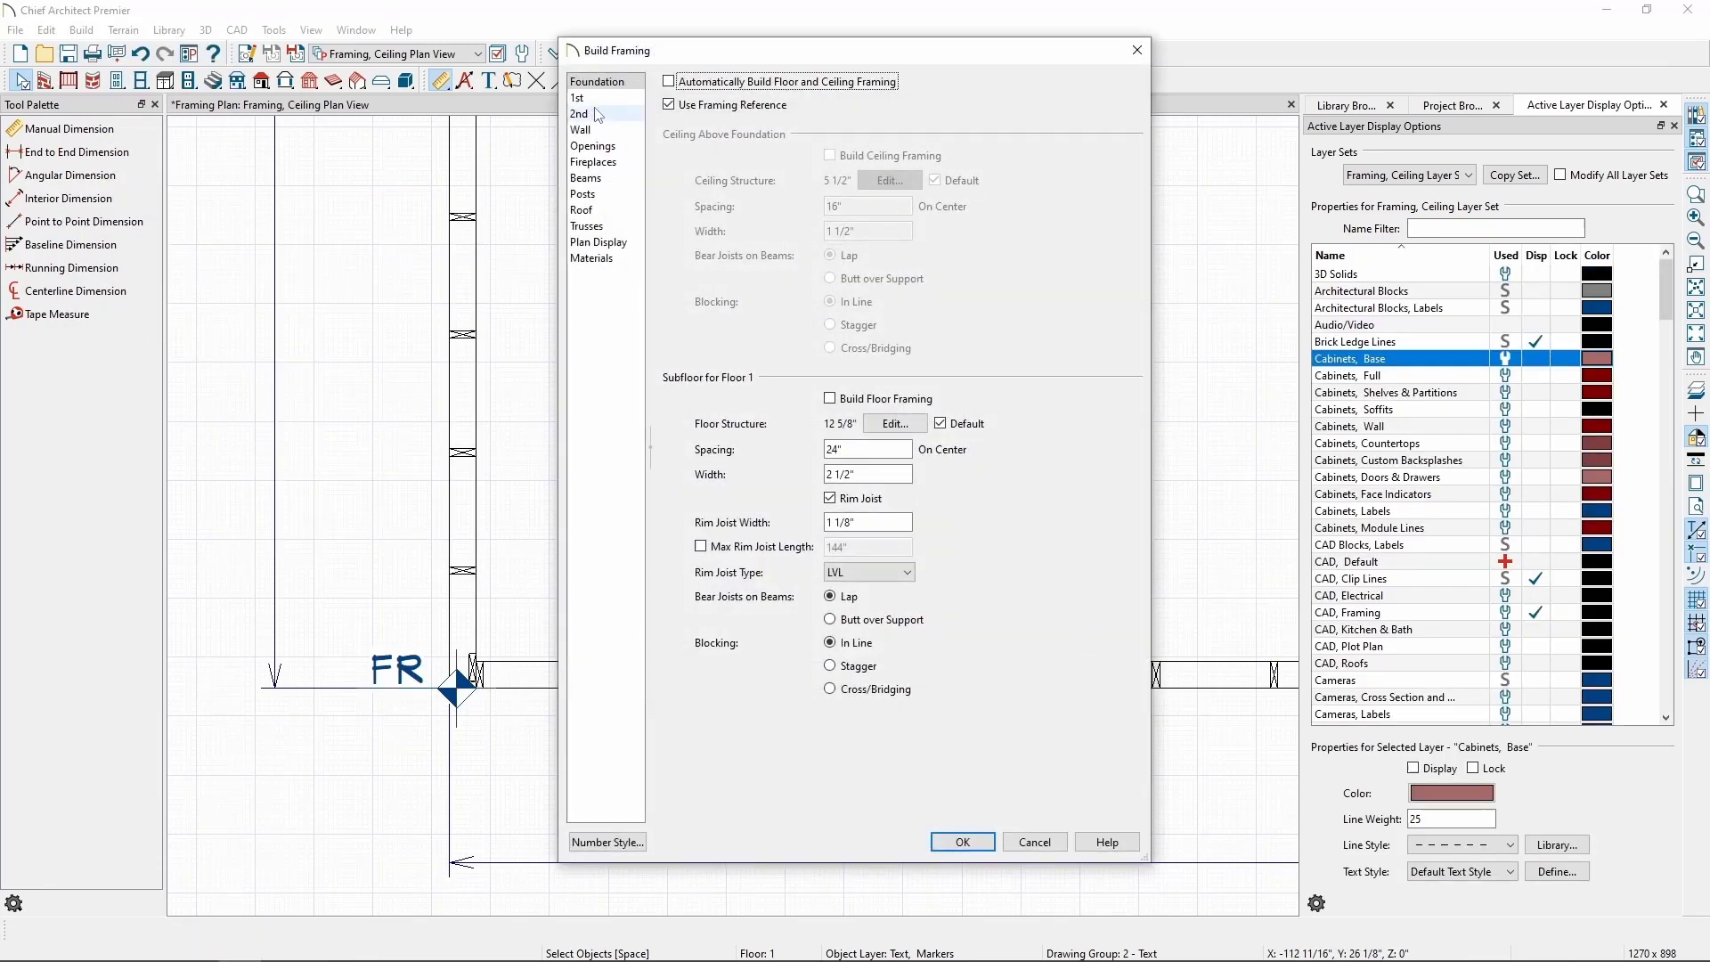
pyautogui.click(604, 118)
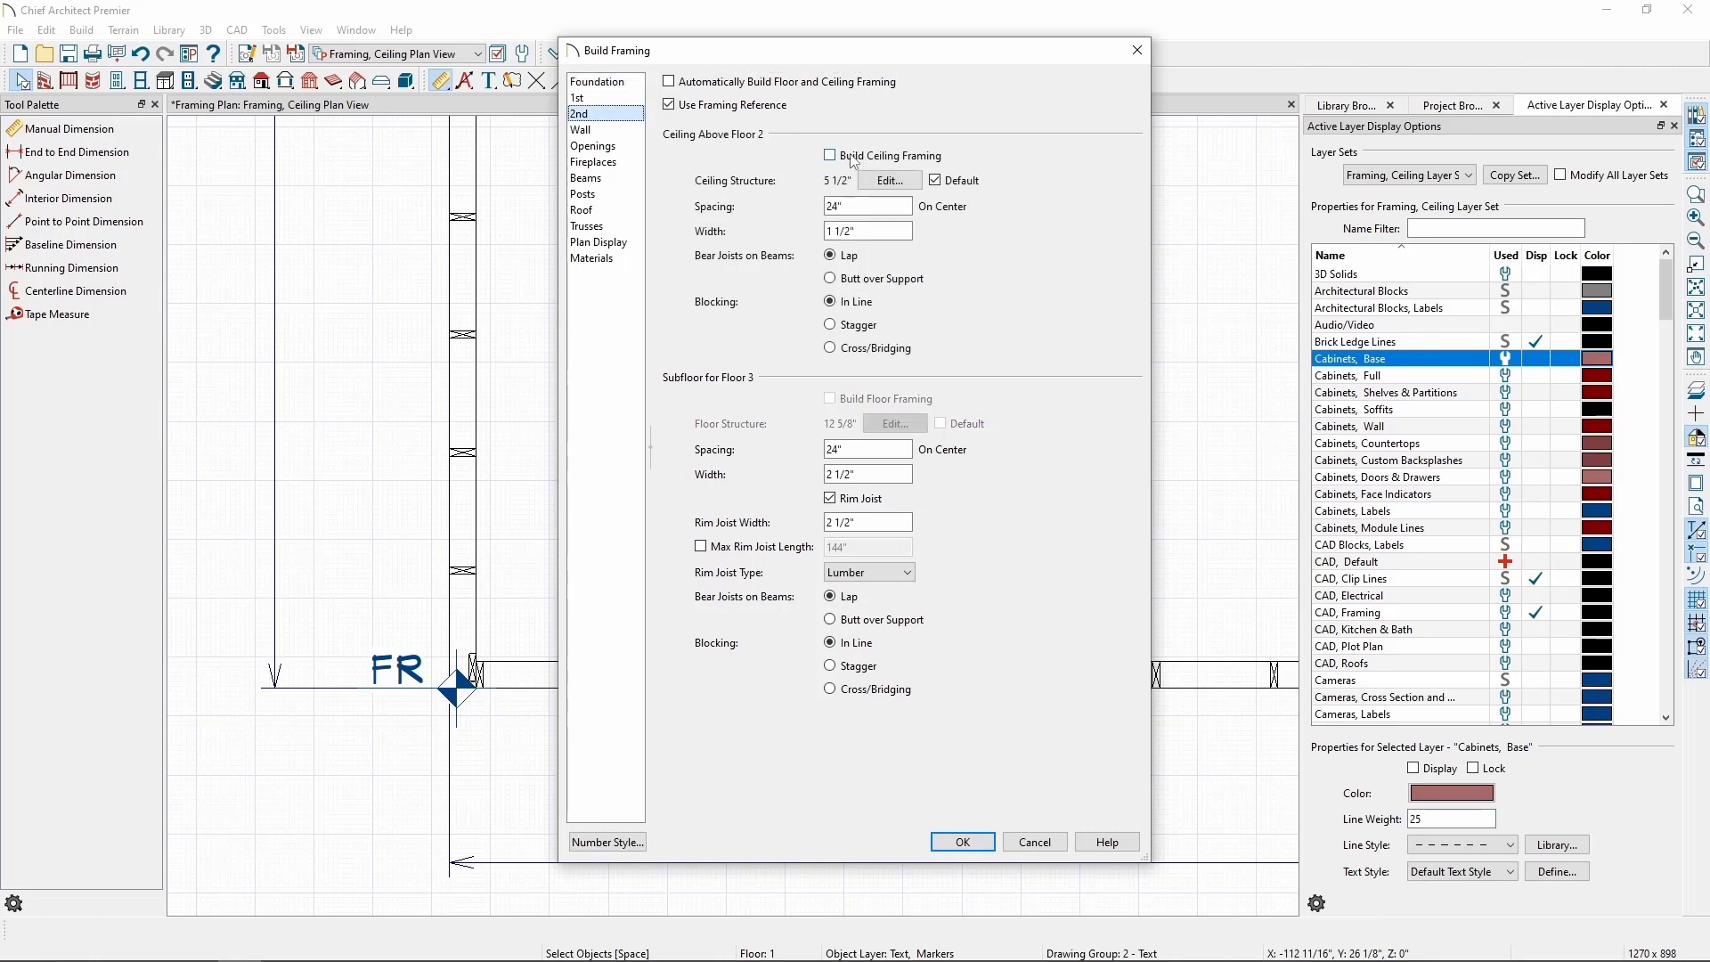
pyautogui.click(853, 158)
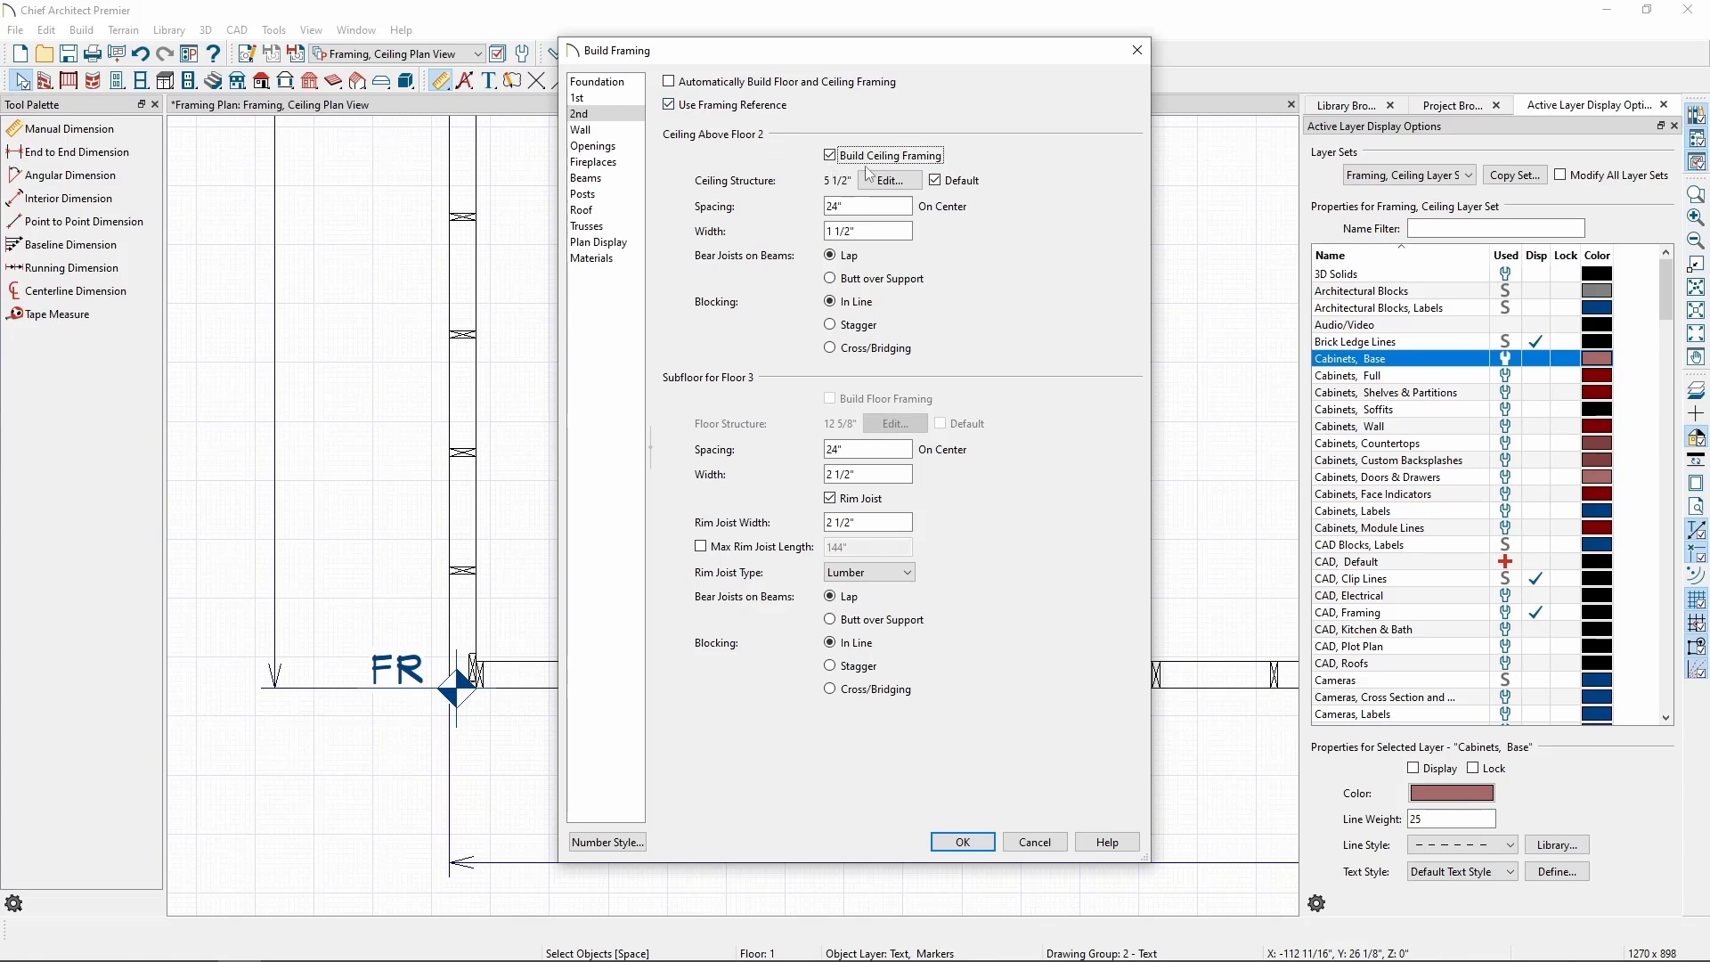
pyautogui.click(960, 841)
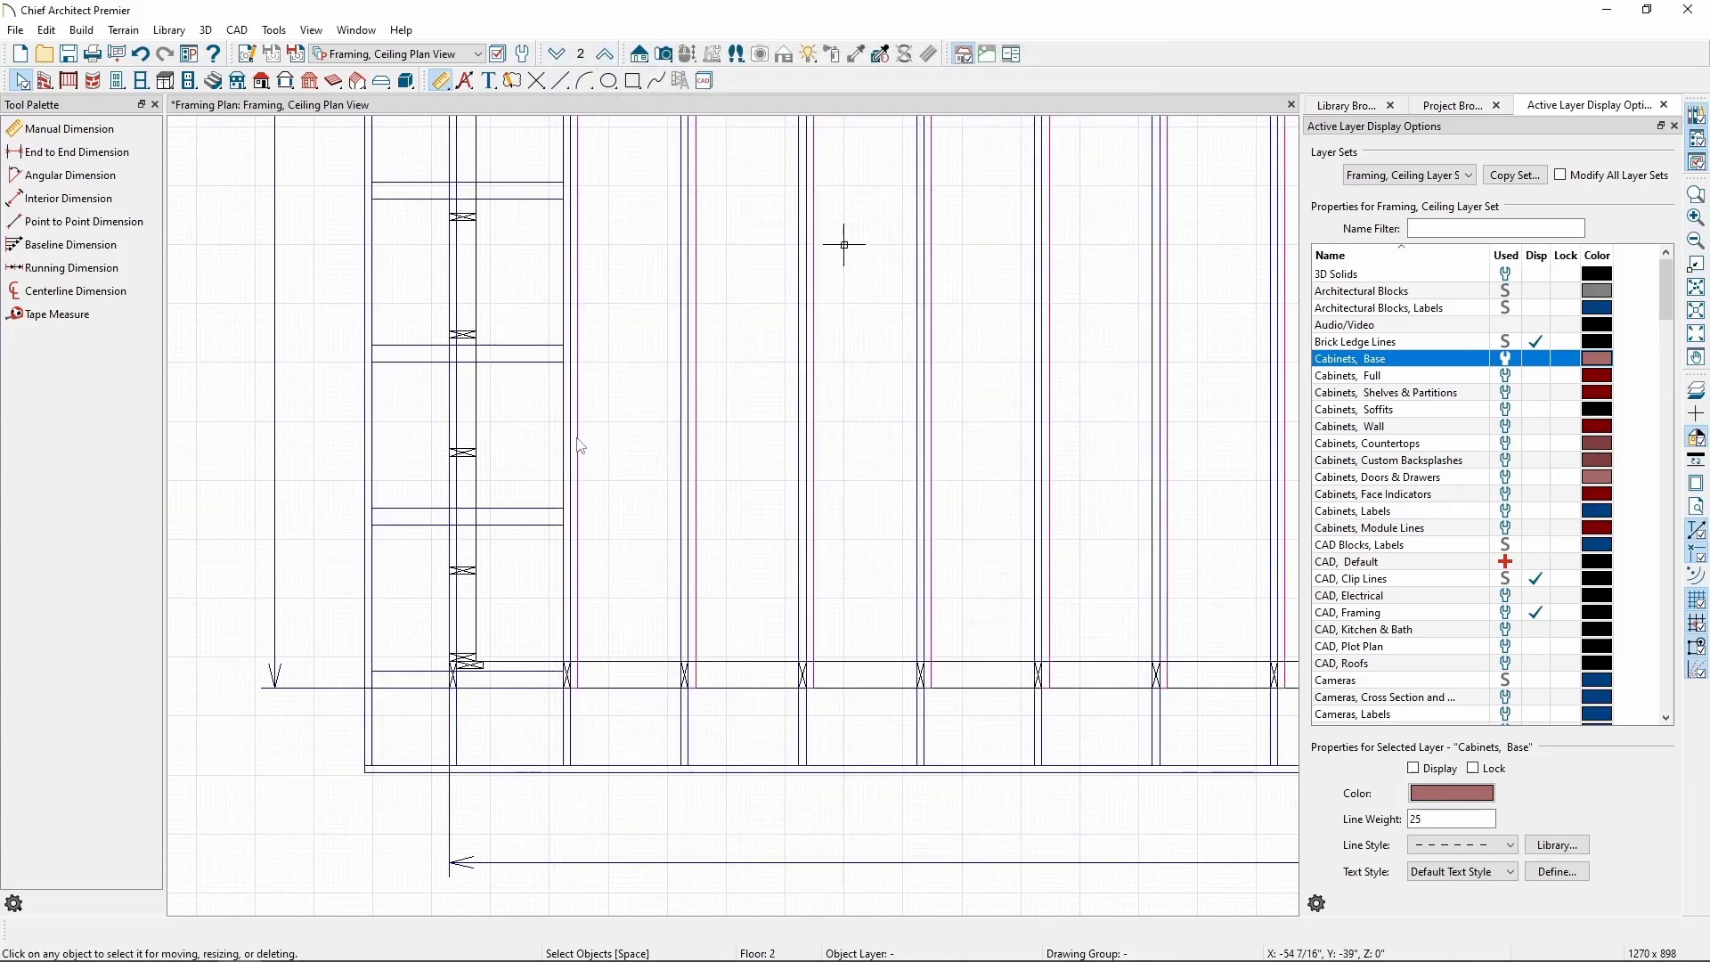
pyautogui.scroll(-2, 580, 446)
pyautogui.scroll(-2, 534, 499)
pyautogui.scroll(-2, 499, 543)
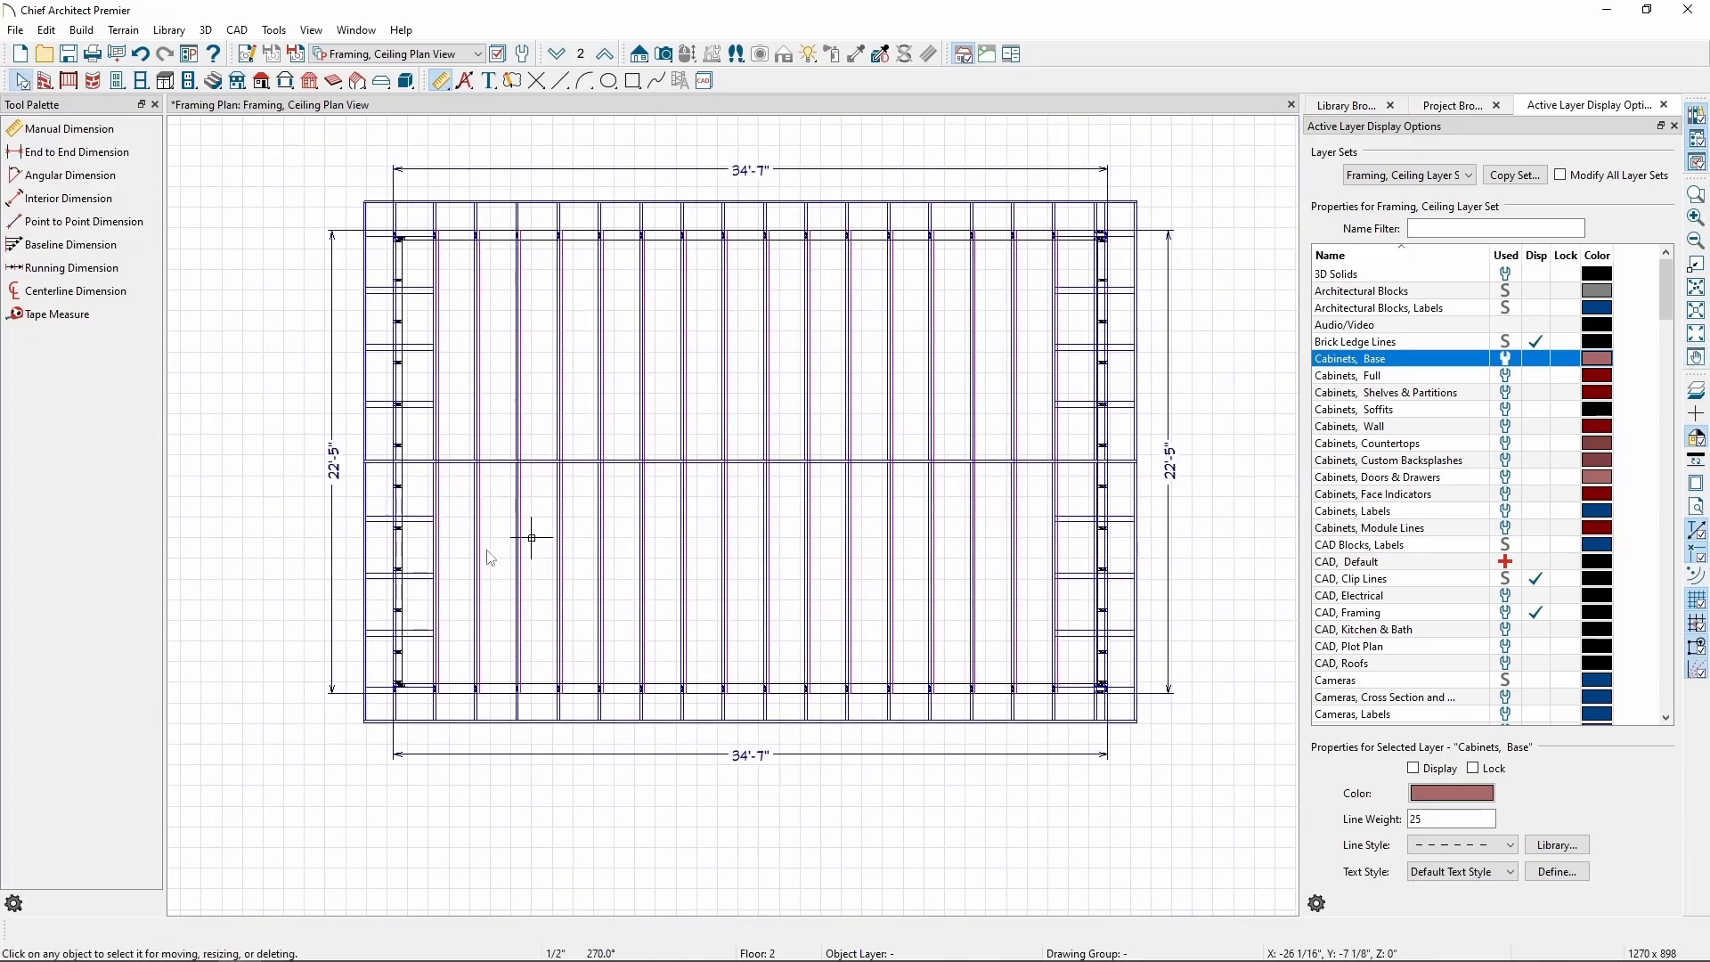